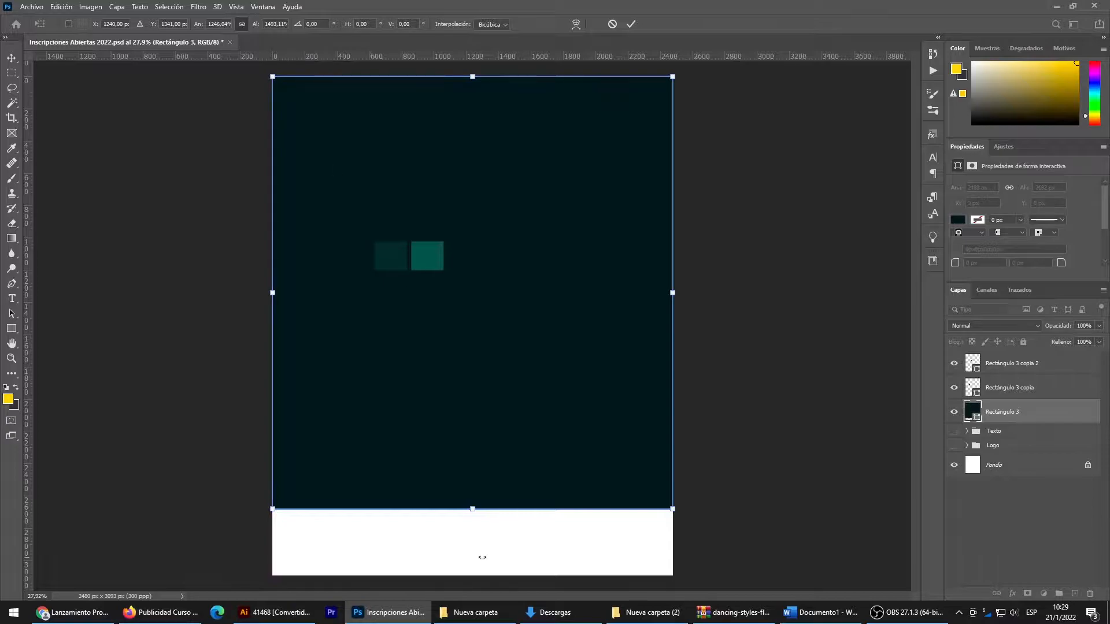
- Stretch the dark rectangle down to the canvas's lower edge so it covers the whole page
left_click_drag(472, 506, 473, 574)
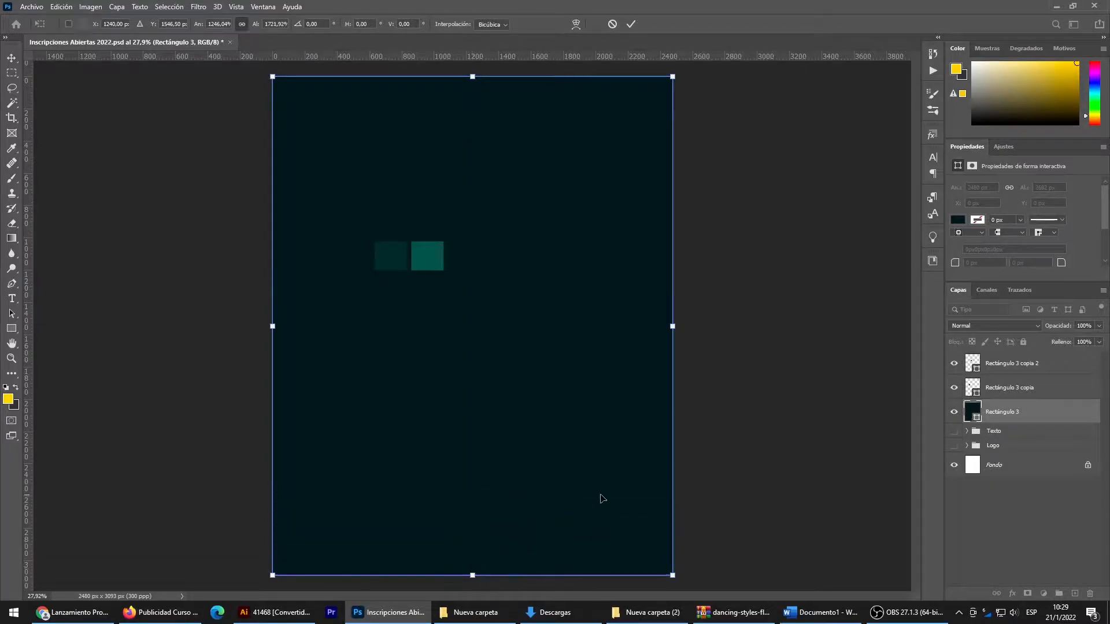
key("Return")
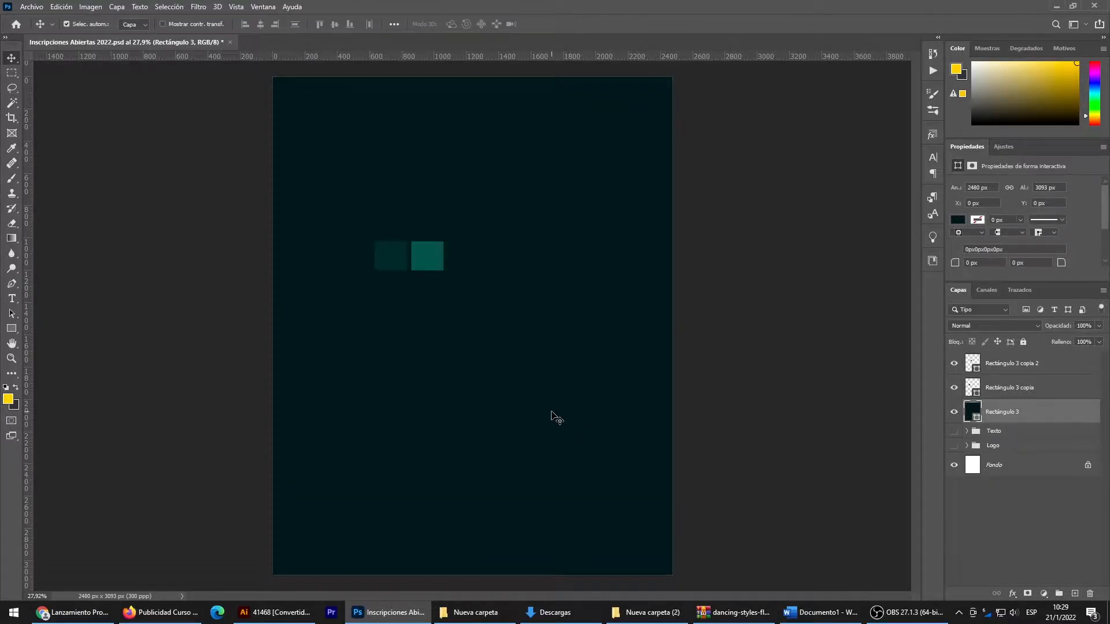
- On a new layer above the dark background, draw a radial gradient from transparent to dark teal 012f33, from the canvas centre to its upper edge
left_click(1074, 595)
left_click(12, 240)
left_click(44, 240)
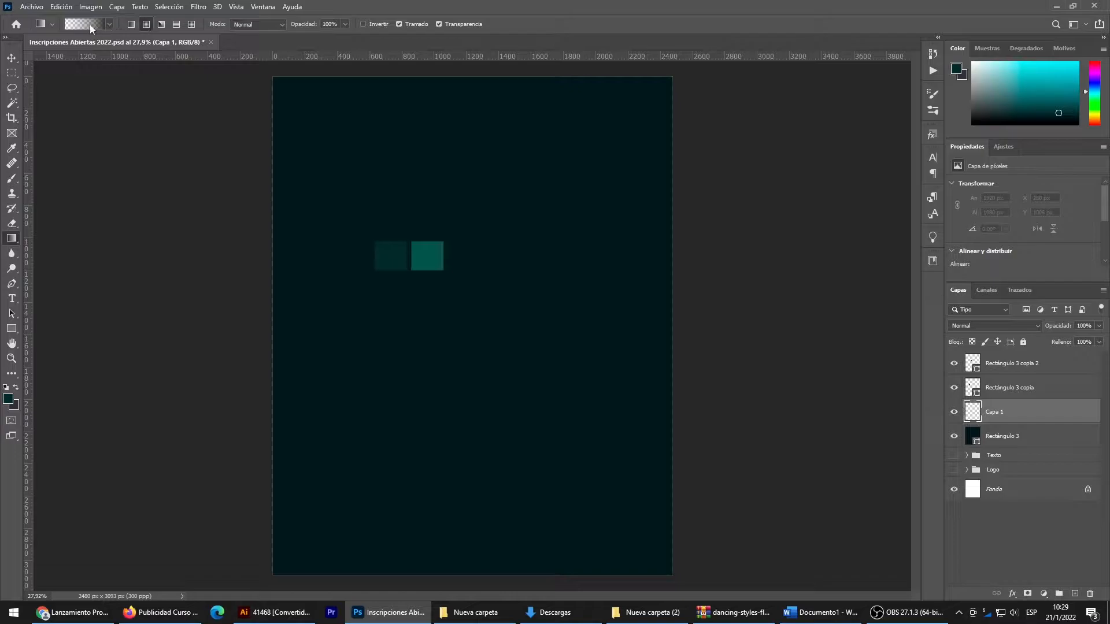
left_click(89, 24)
double_click(1005, 380)
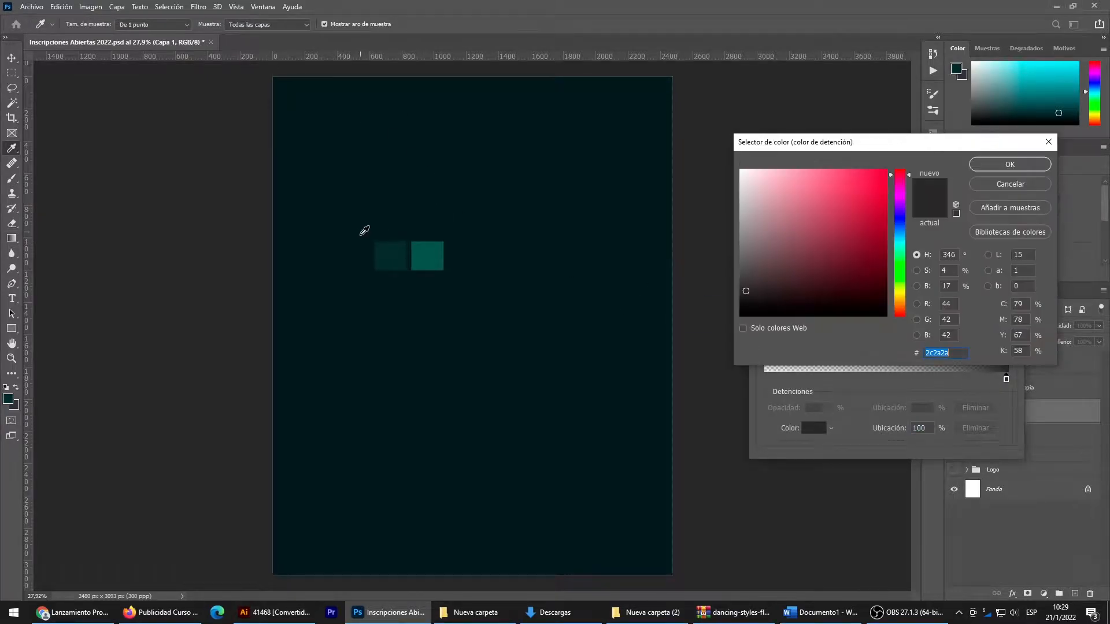
left_click_drag(874, 290, 883, 287)
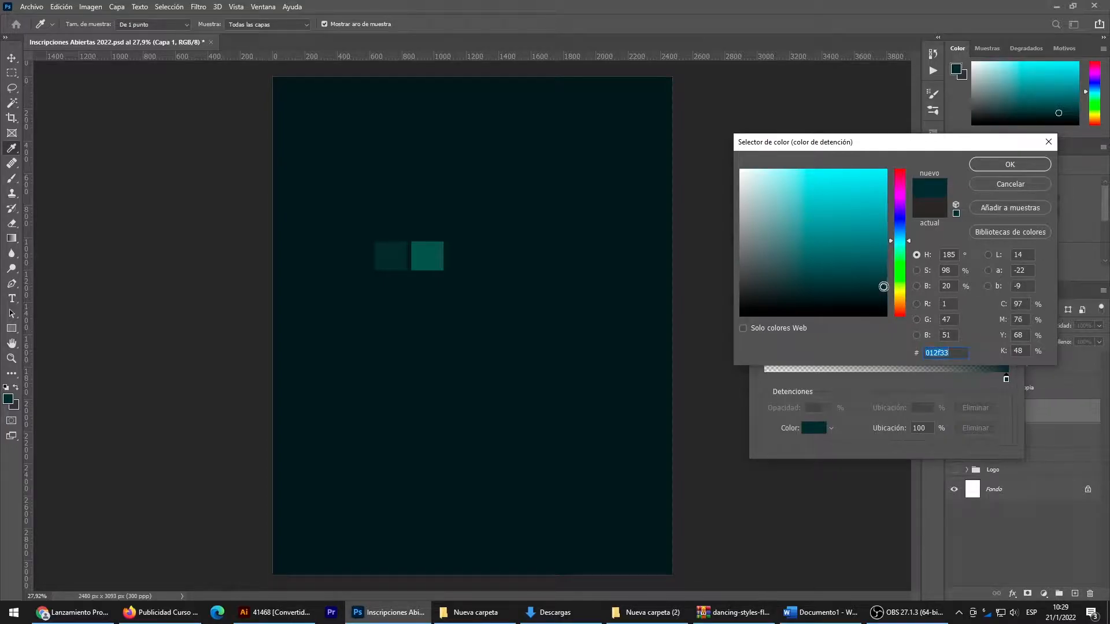
left_click(1001, 171)
left_click(991, 192)
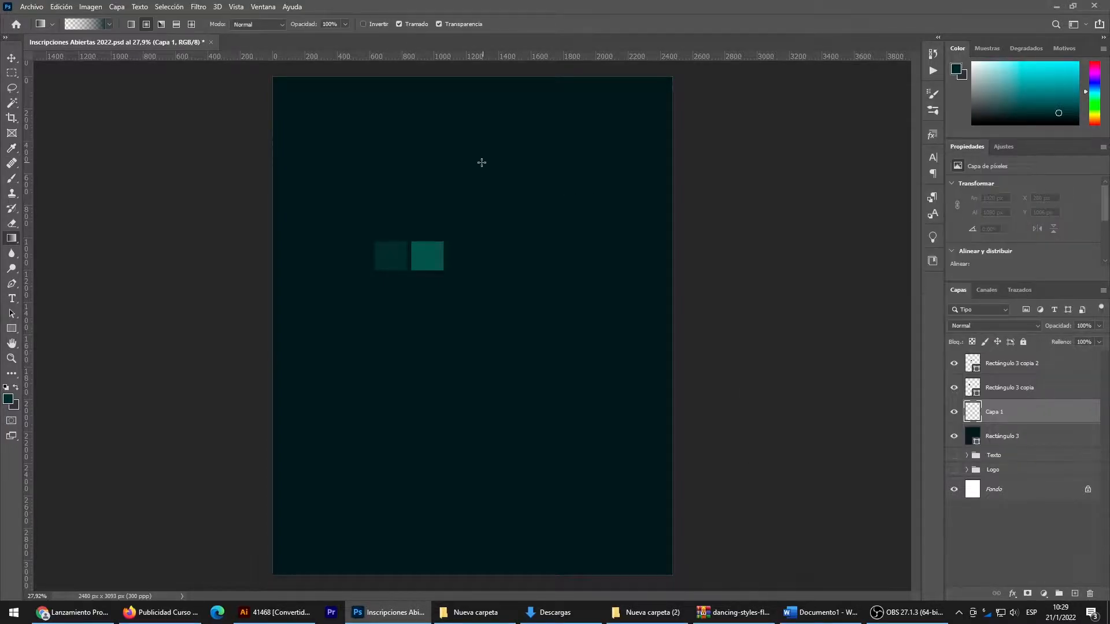
left_click_drag(480, 321, 479, 80)
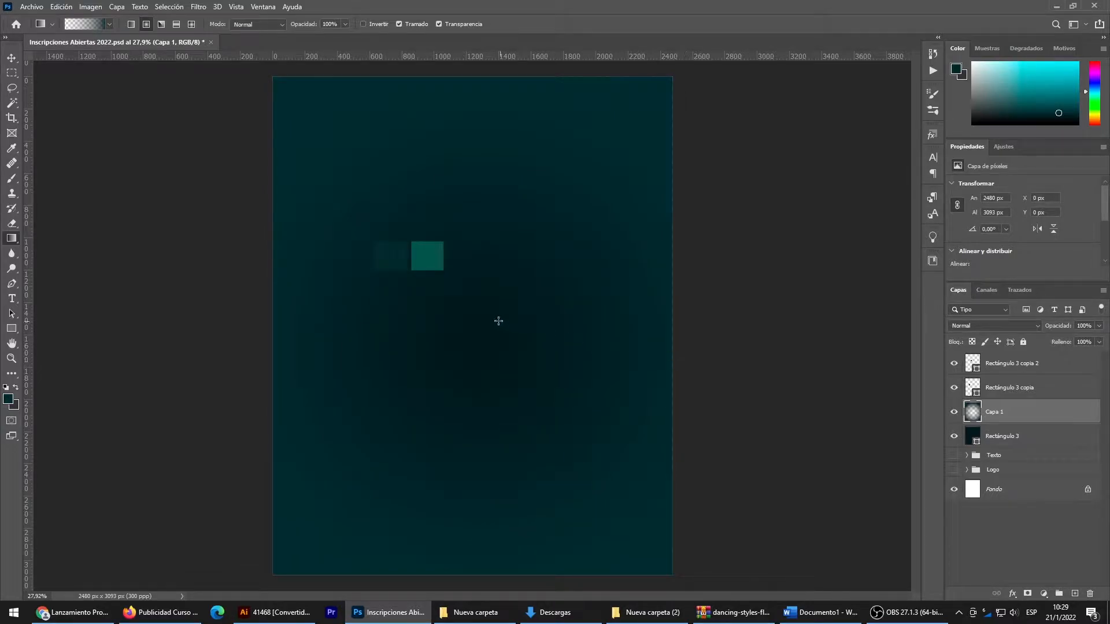
left_click(11, 59)
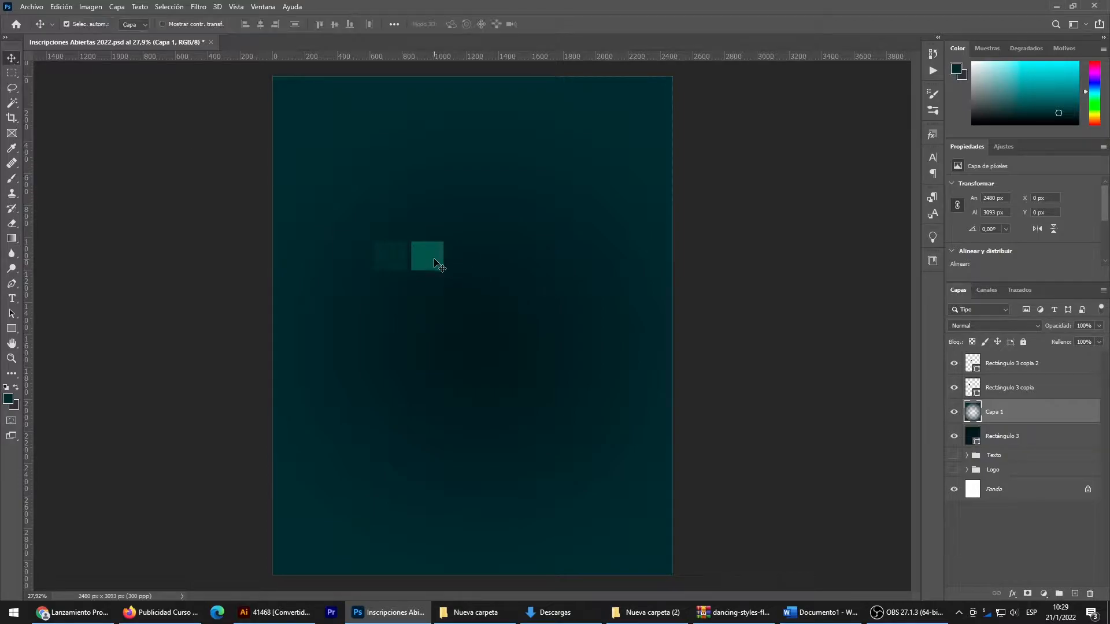
- On a new layer above the colour swatches, draw a radial gradient from transparent to green 00554c, from the canvas centre towards its upper edge
left_click(431, 261)
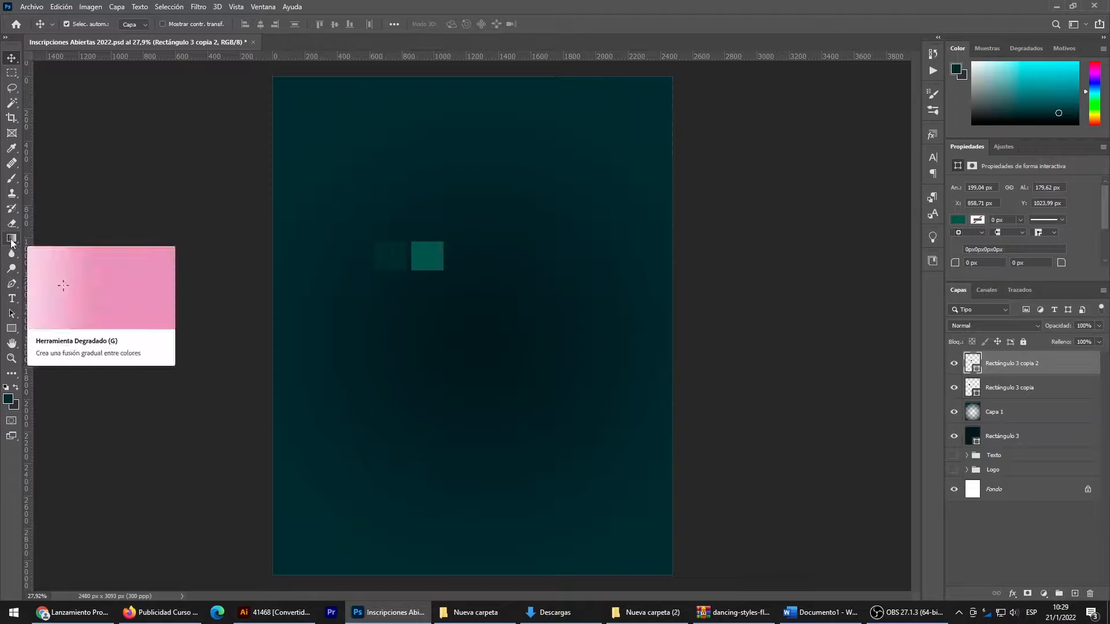
left_click(1075, 594)
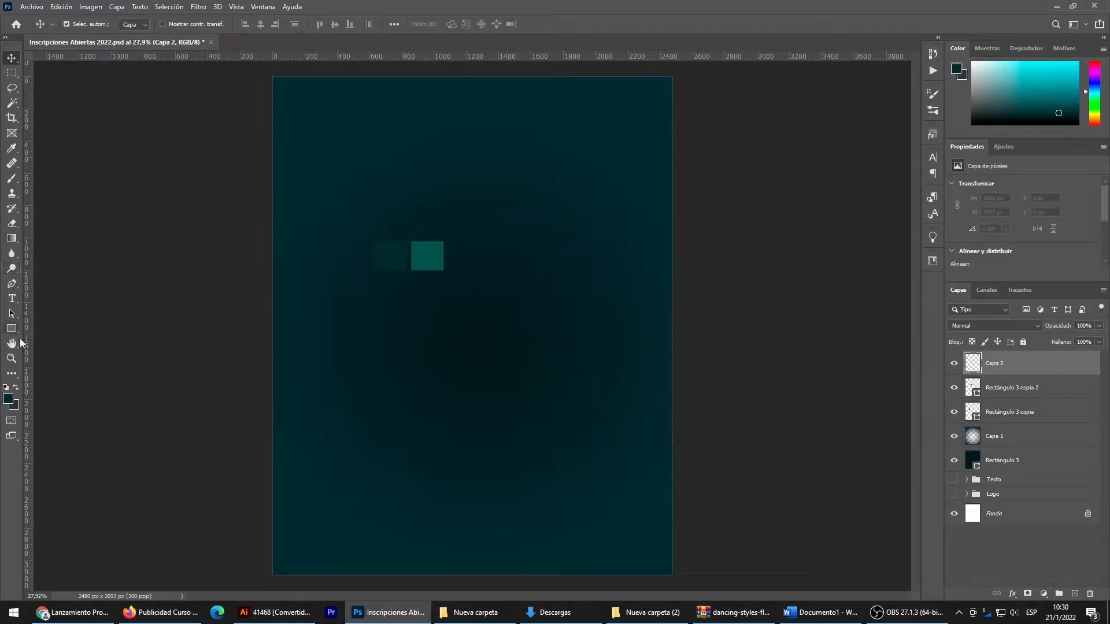
left_click(12, 238)
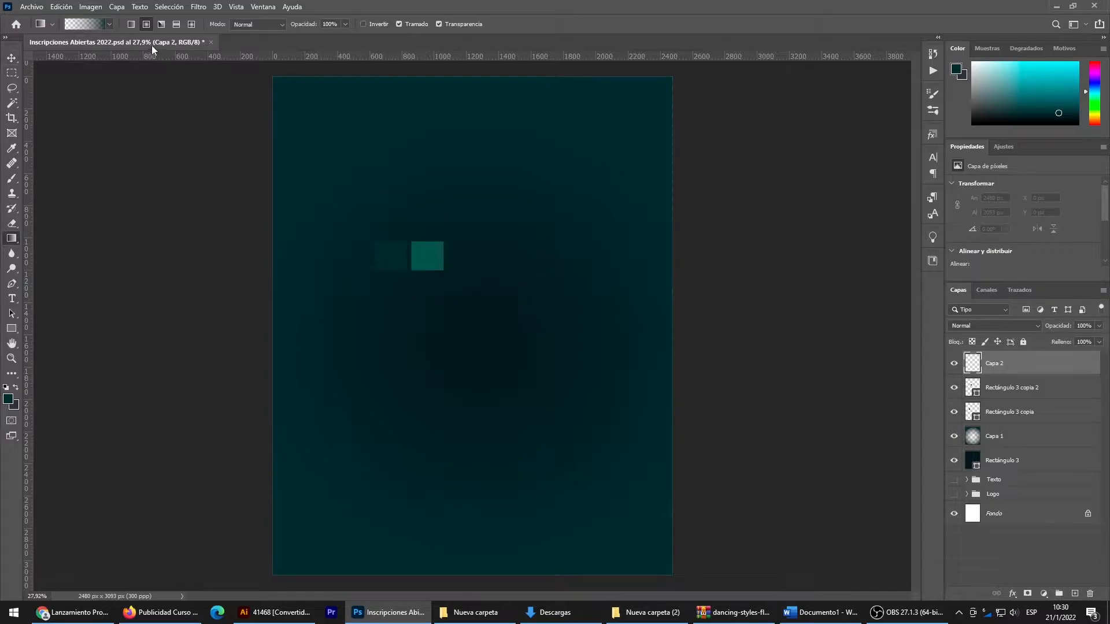
left_click(89, 26)
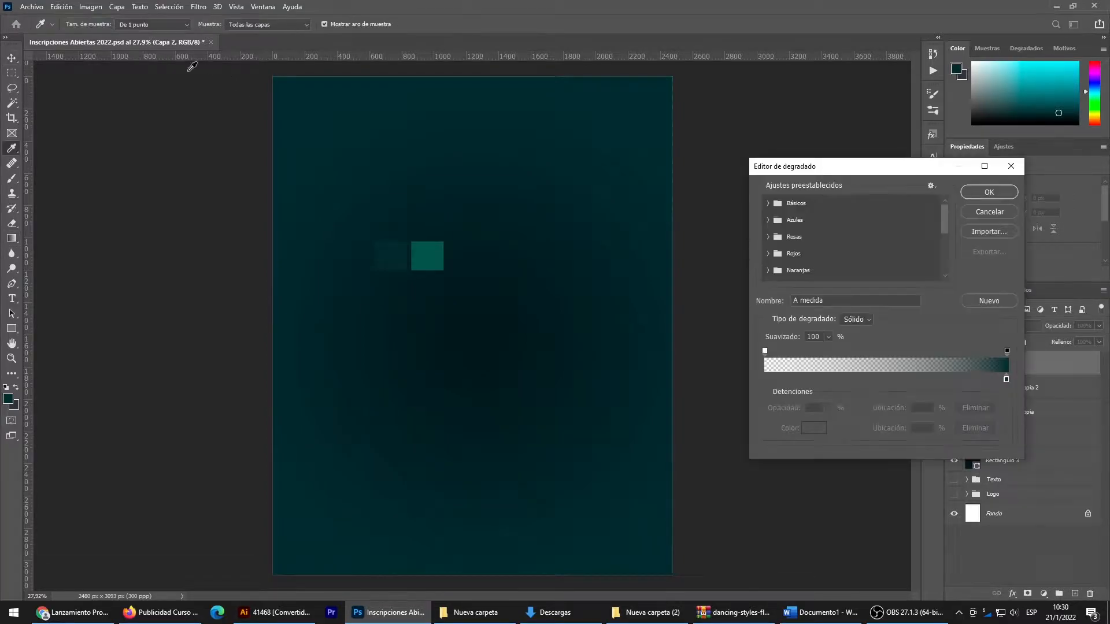
double_click(1007, 380)
left_click(428, 246)
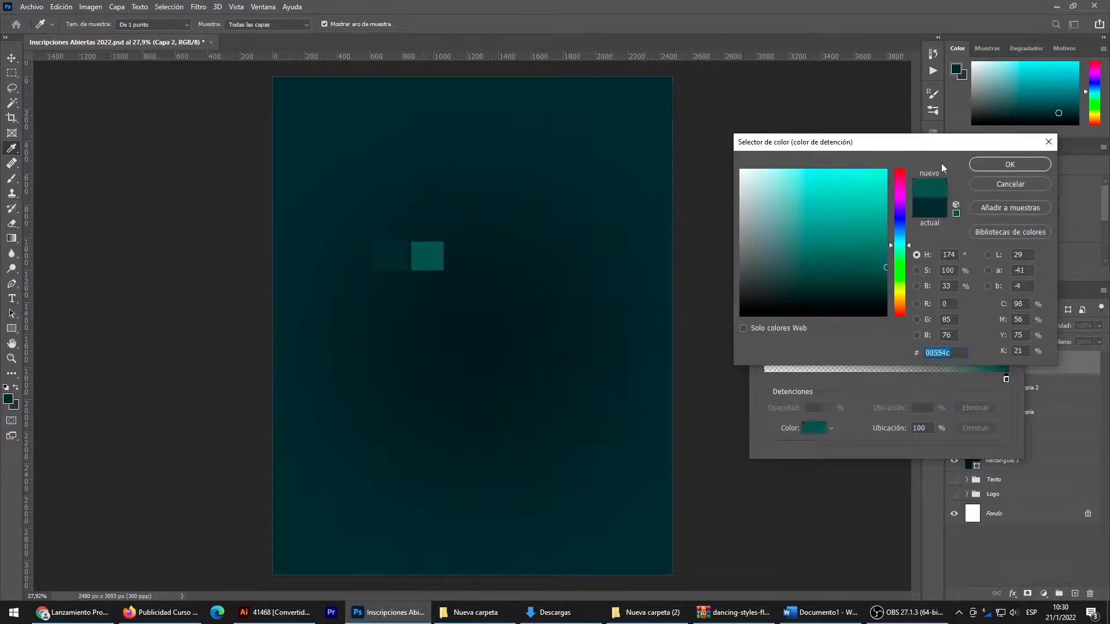
left_click(1009, 168)
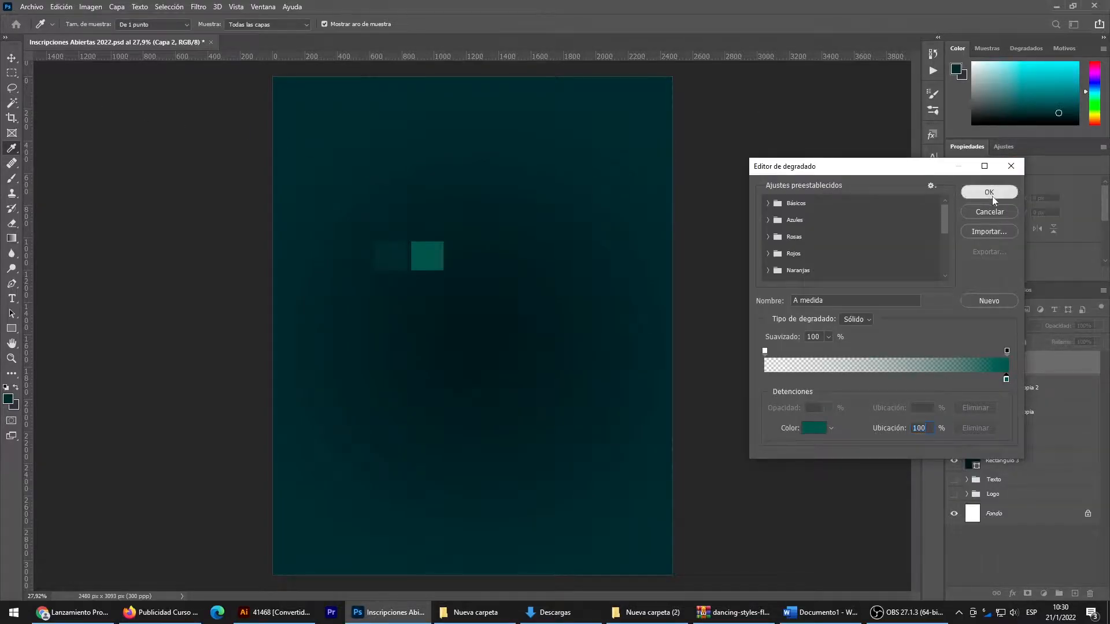
left_click(993, 196)
left_click_drag(459, 317, 456, 107)
key("v")
- Delete both small colour swatch layers, Rectángulo 3 copia 2 and Rectángulo 3 copia
left_click_drag(1002, 366, 1013, 392)
left_click(988, 369)
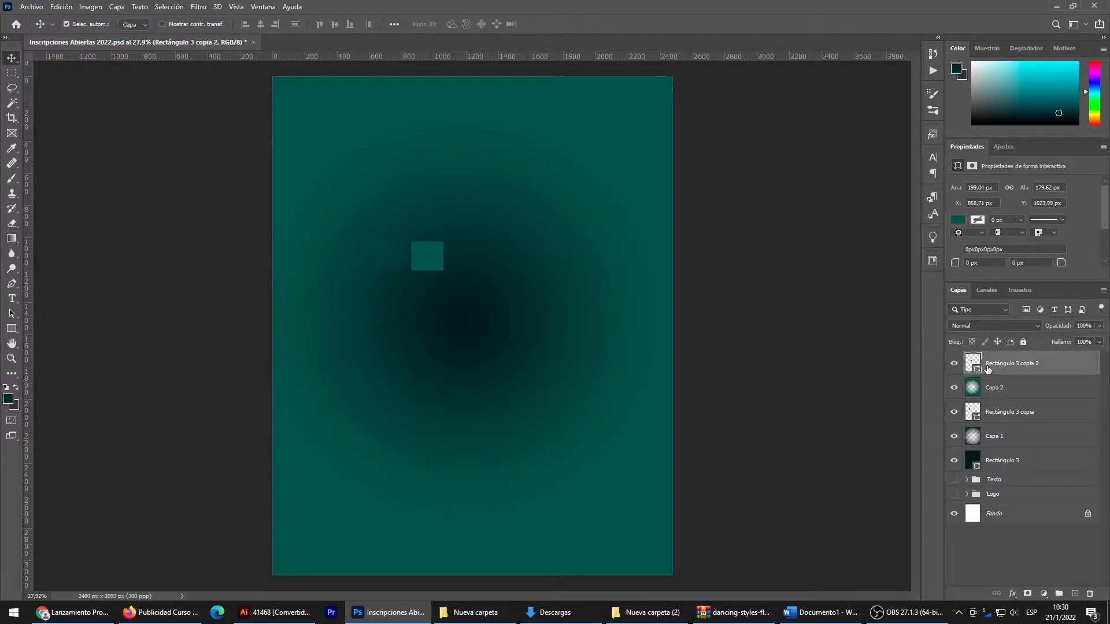
key("Delete")
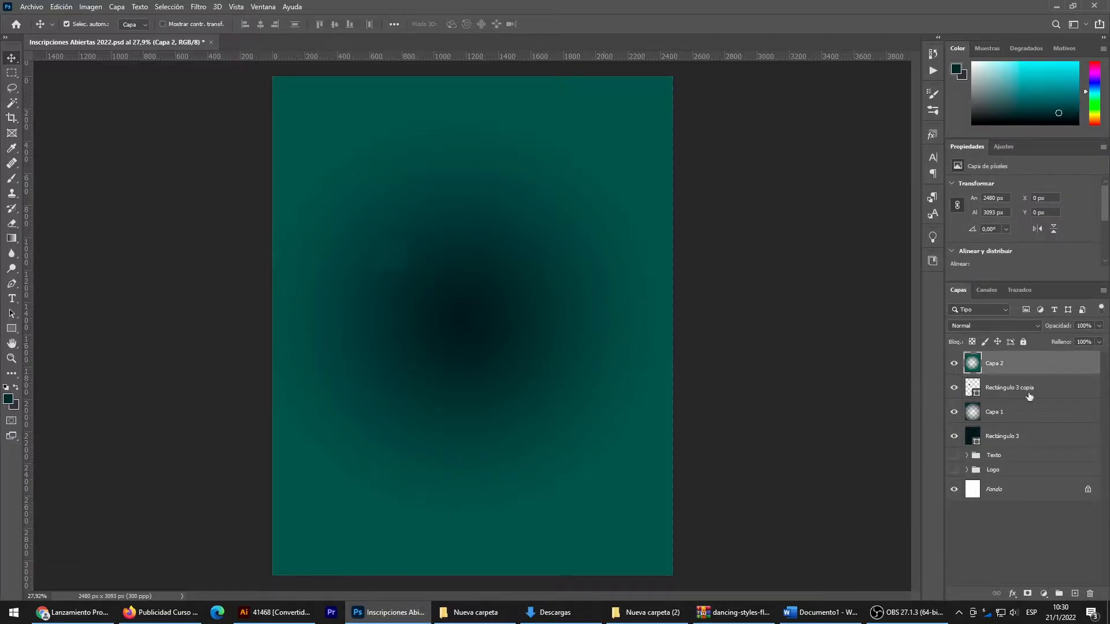
left_click(993, 389)
key("Delete")
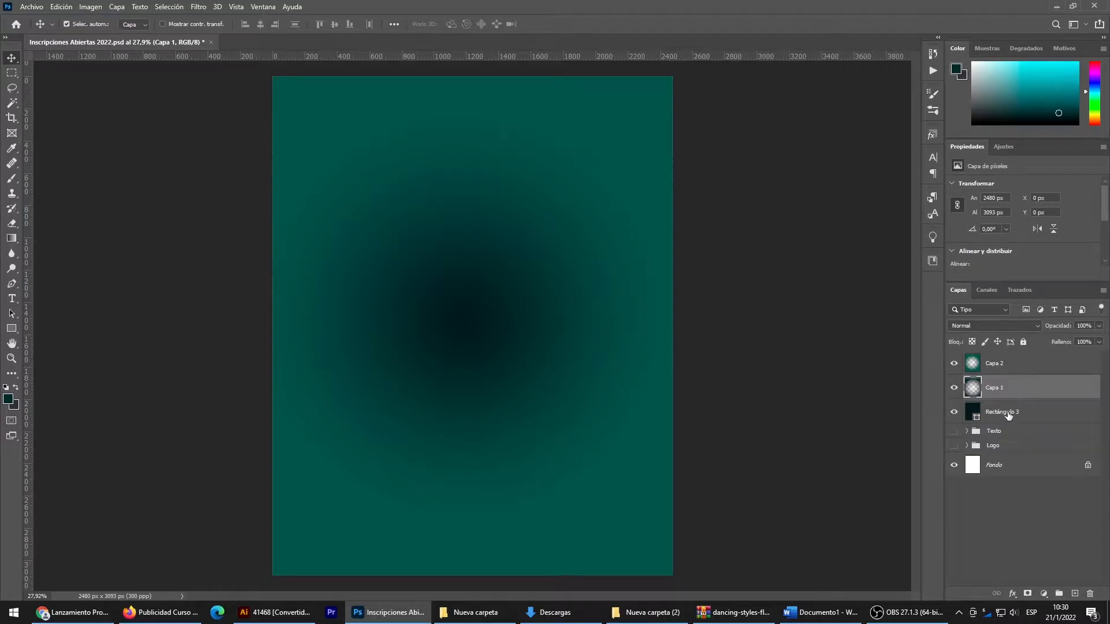
- Bring the ring of black dancer silhouettes from the Illustrator file into the Photoshop flyer as a vector smart object above the green gradient
left_click(1008, 416)
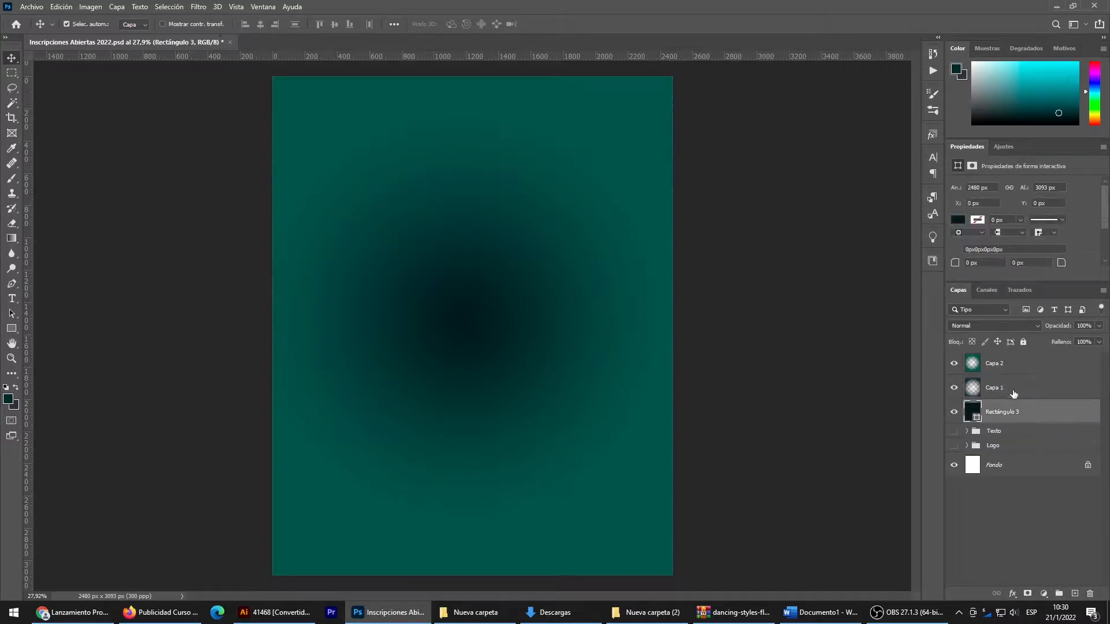
left_click(648, 189)
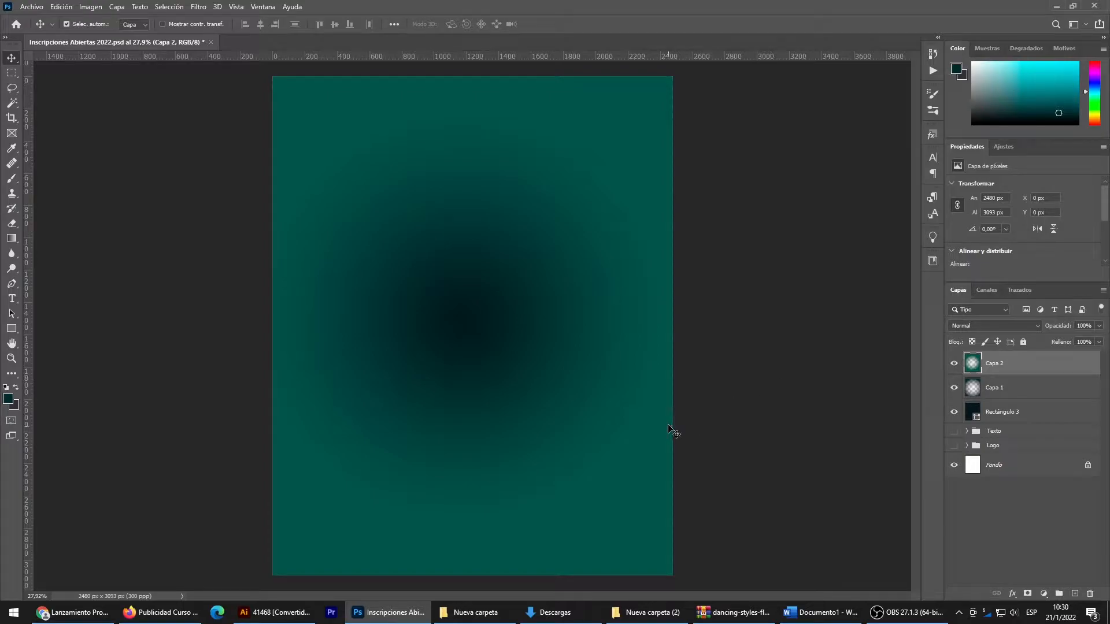
left_click(277, 612)
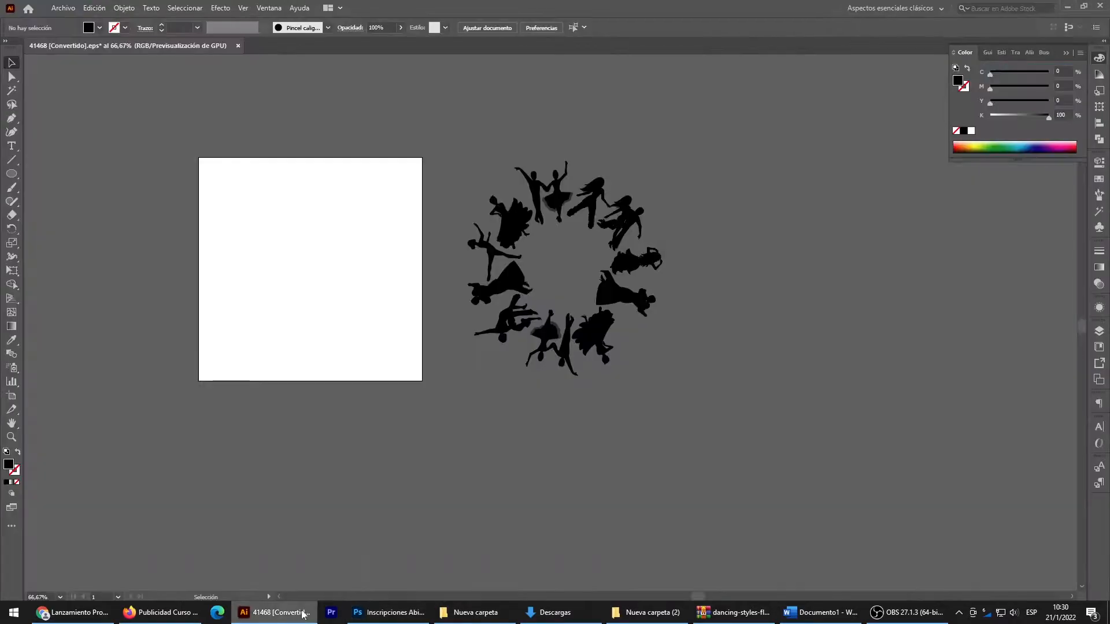
left_click_drag(569, 198, 482, 237)
mouse_move(450, 442)
left_mouse_down()
mouse_move(454, 491)
mouse_move(450, 440)
left_mouse_up()
left_click_drag(581, 294, 637, 313)
left_click_drag(573, 335, 571, 366)
- Enlarge the placed dancer ring proportionally to about 2110 × 2331 px around the canvas centre and commit it
left_click_drag(472, 155, 472, 146)
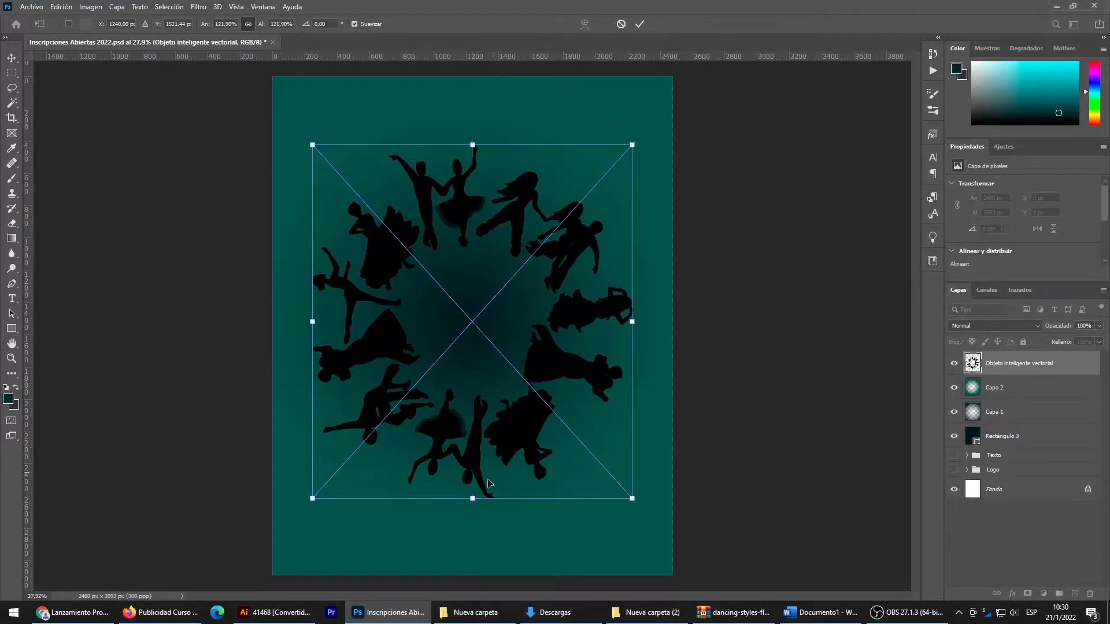
left_click_drag(475, 498, 473, 523)
key("Return")
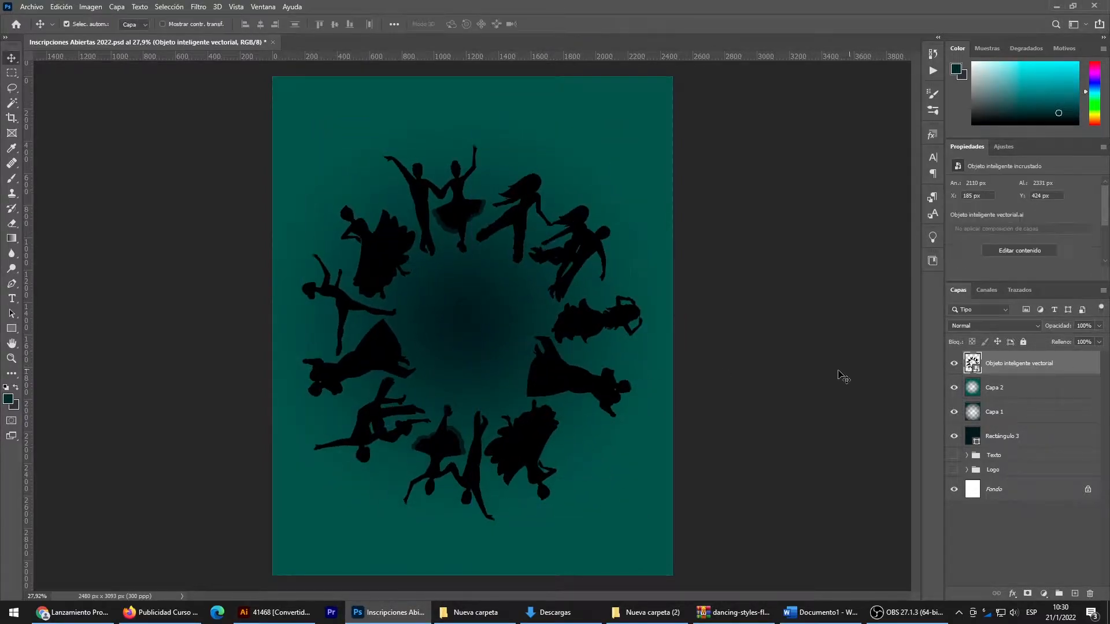
- Copy the dancer-shaped area of the green gradient layer Capa 2 to a new layer, and delete Capa 2
left_click(975, 370, "ctrl")
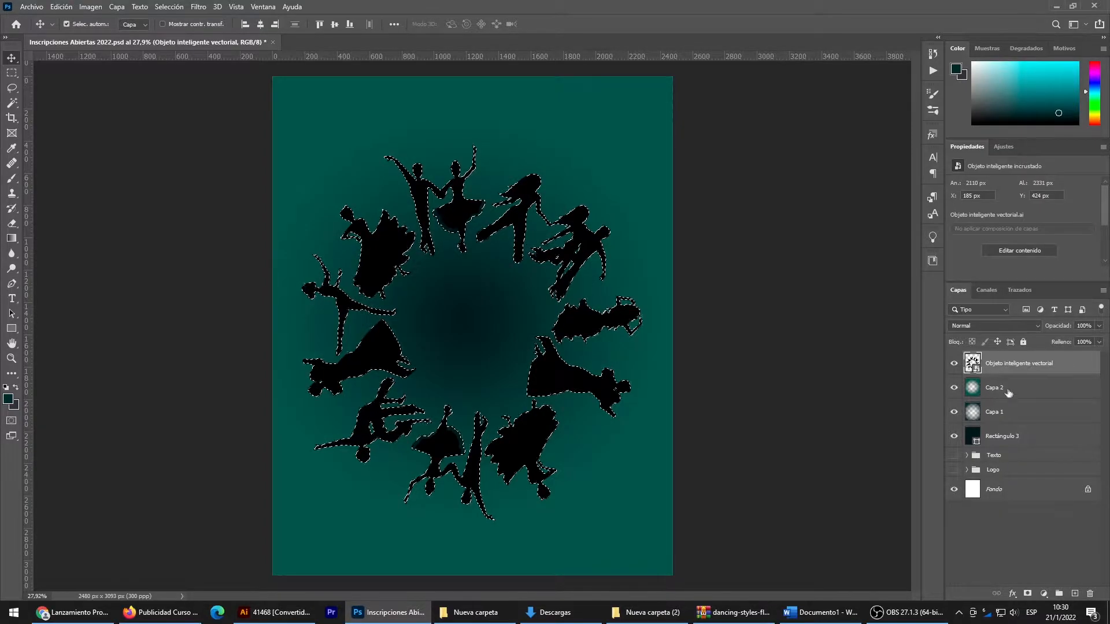
left_click(1006, 390)
key("ctrl+j")
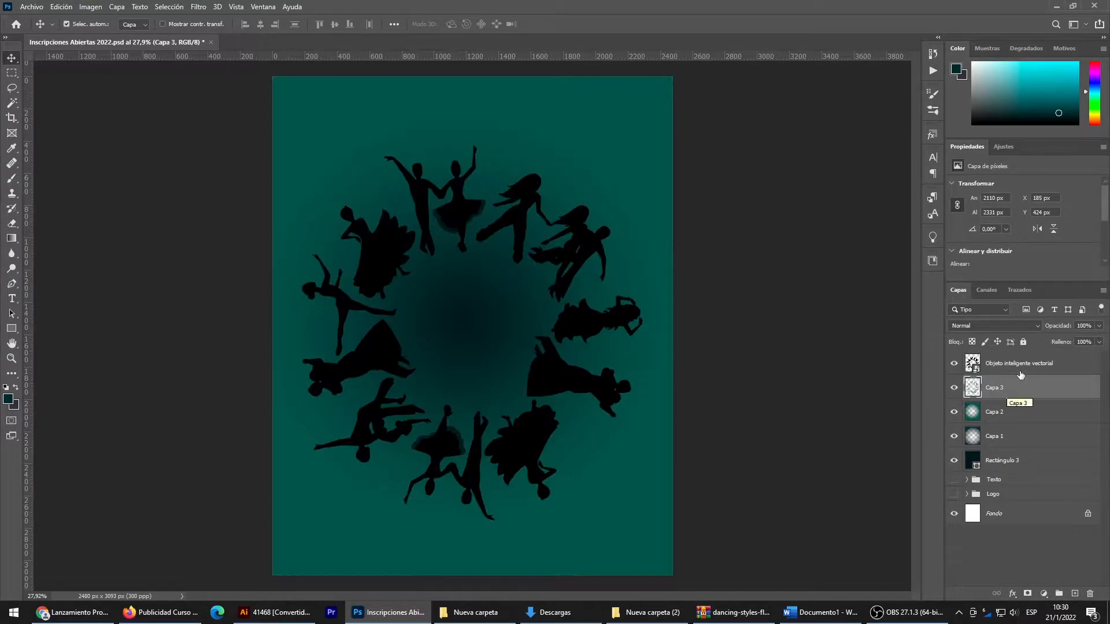
left_click(1007, 405)
key("Delete")
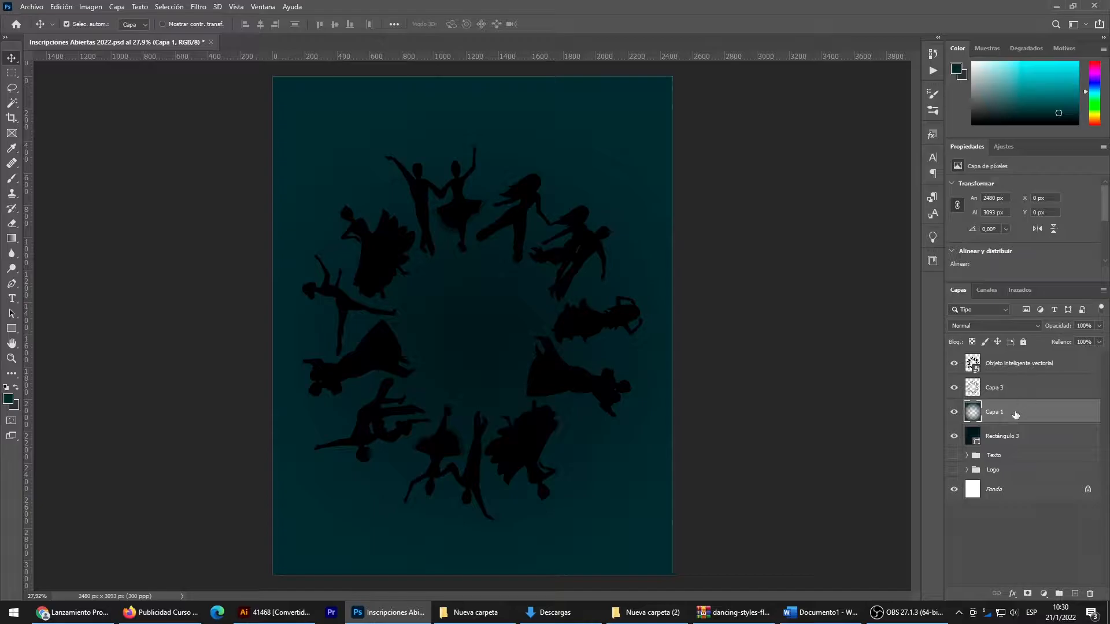
- Enlarge the black dancer smart object proportionally to about 3000 × 3316 px, extending past the canvas edges
left_click(997, 372)
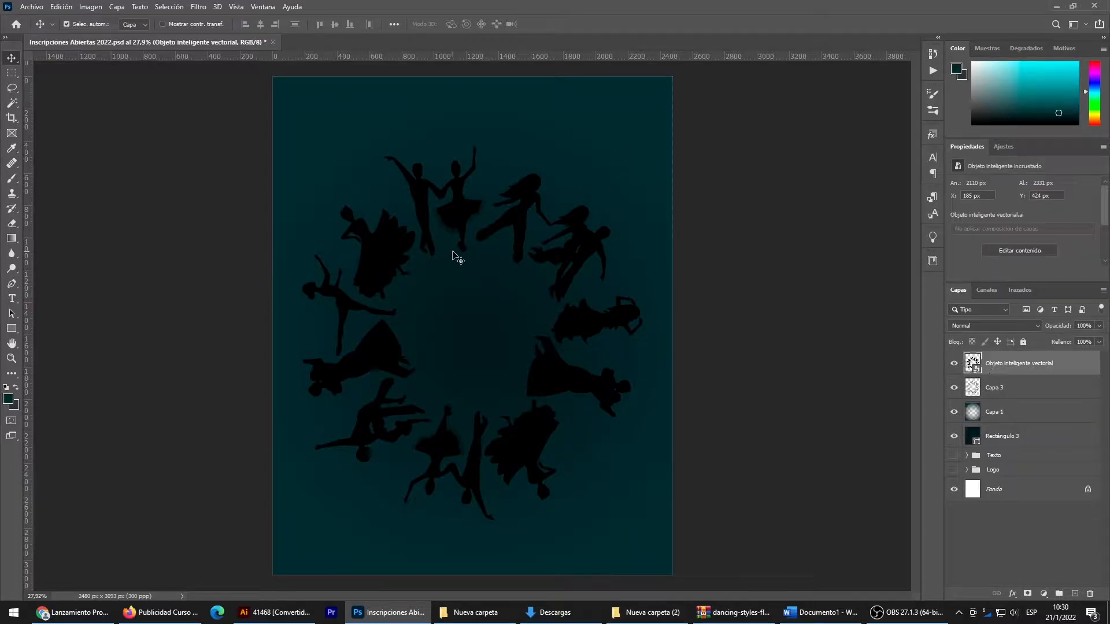
key("ctrl+t")
left_click_drag(472, 144, 472, 100)
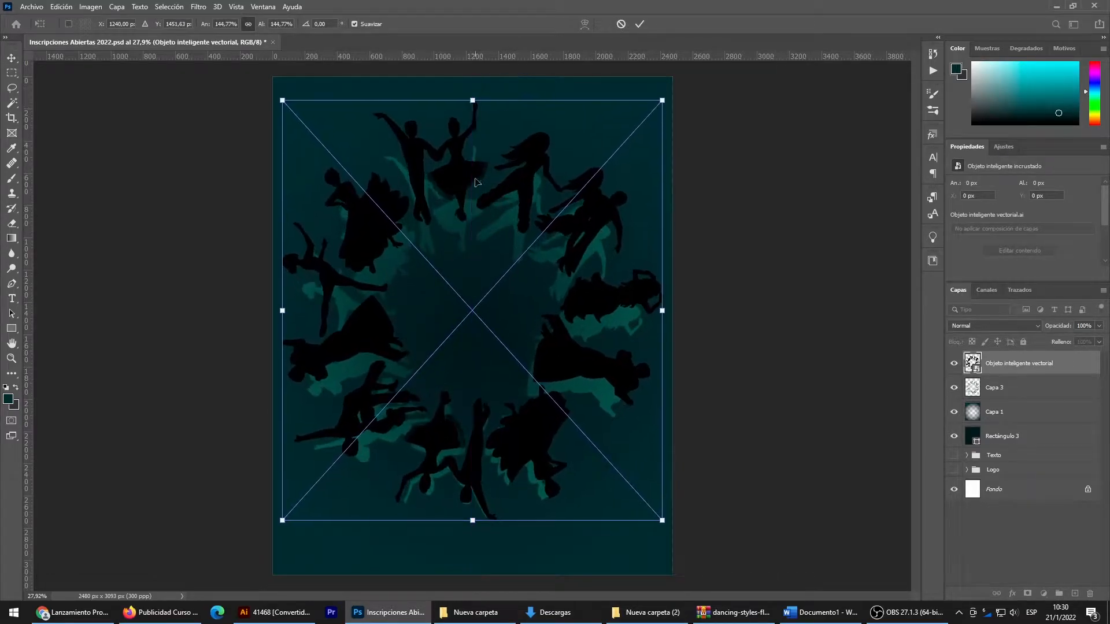
left_click_drag(478, 521, 475, 601)
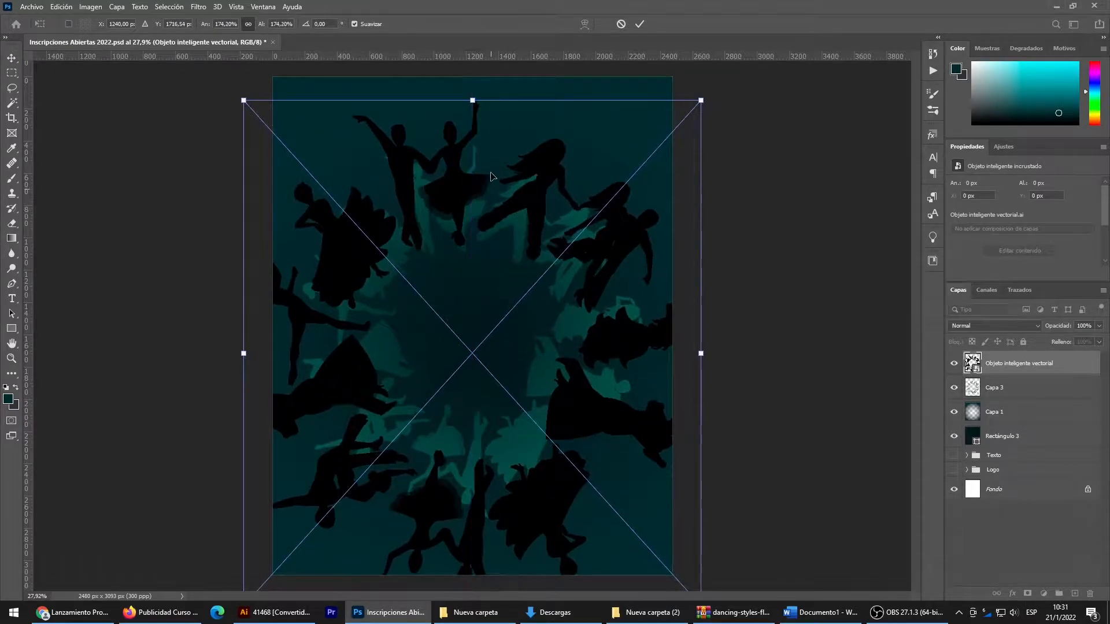
left_click_drag(472, 100, 473, 71)
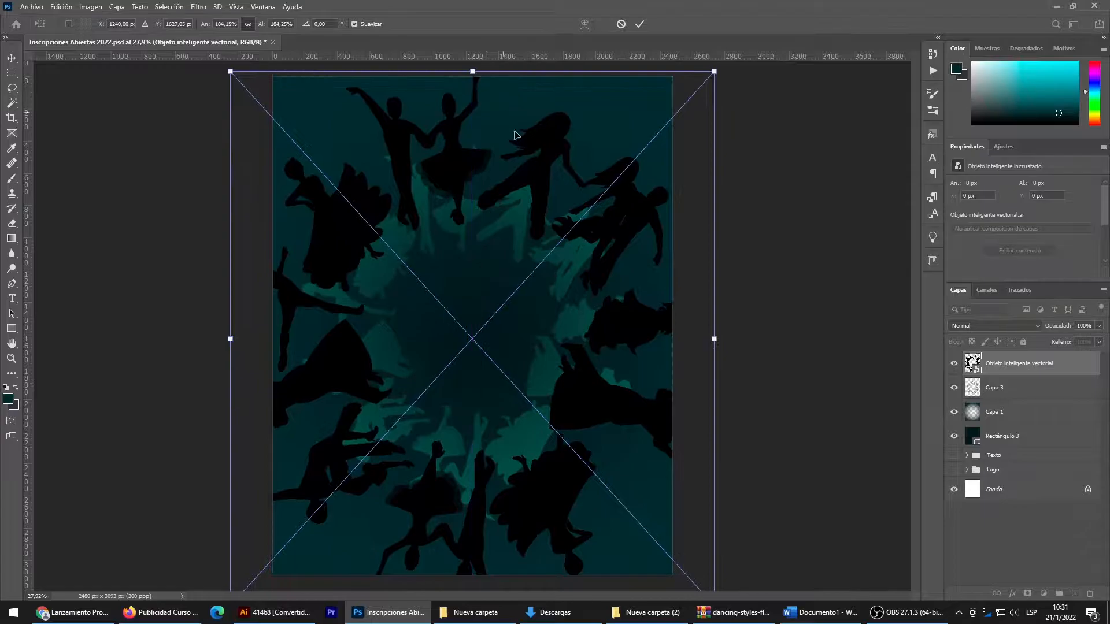
key("Return")
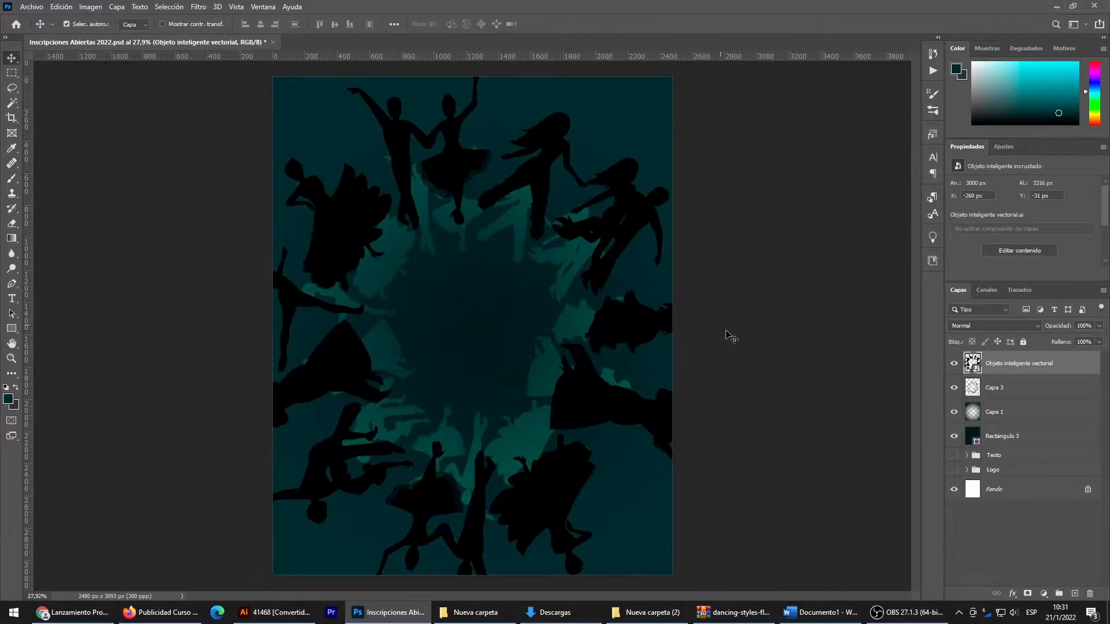
- Copy the enlarged dancer-shaped area of the dark teal gradient layer Capa 1 to a new layer, and delete Capa 1
left_click(973, 364, "ctrl")
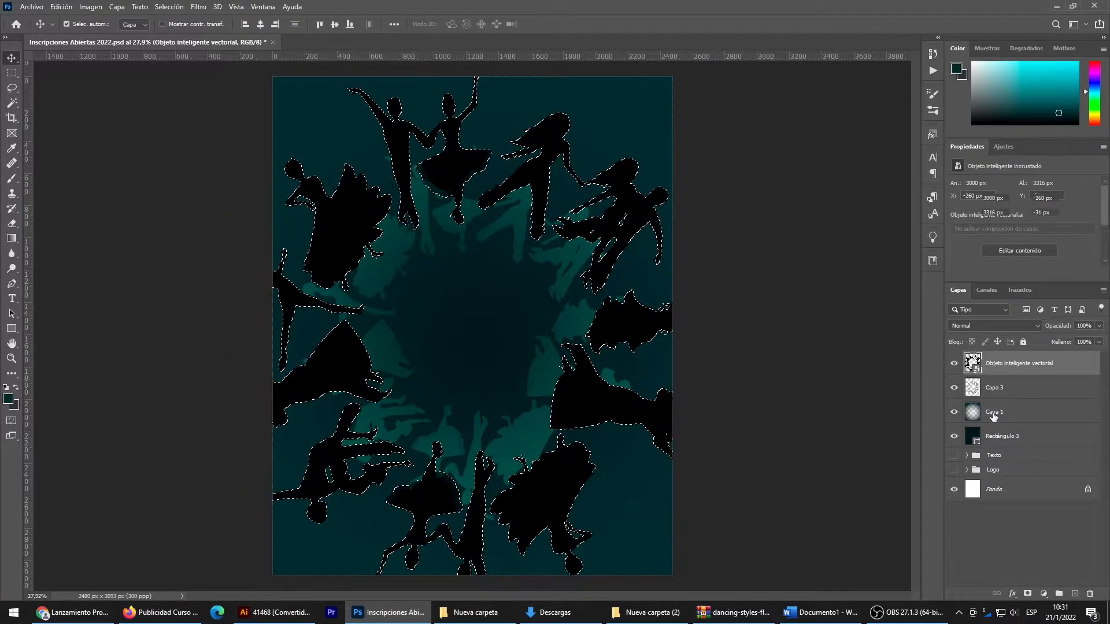
left_click(997, 412)
key("ctrl+j")
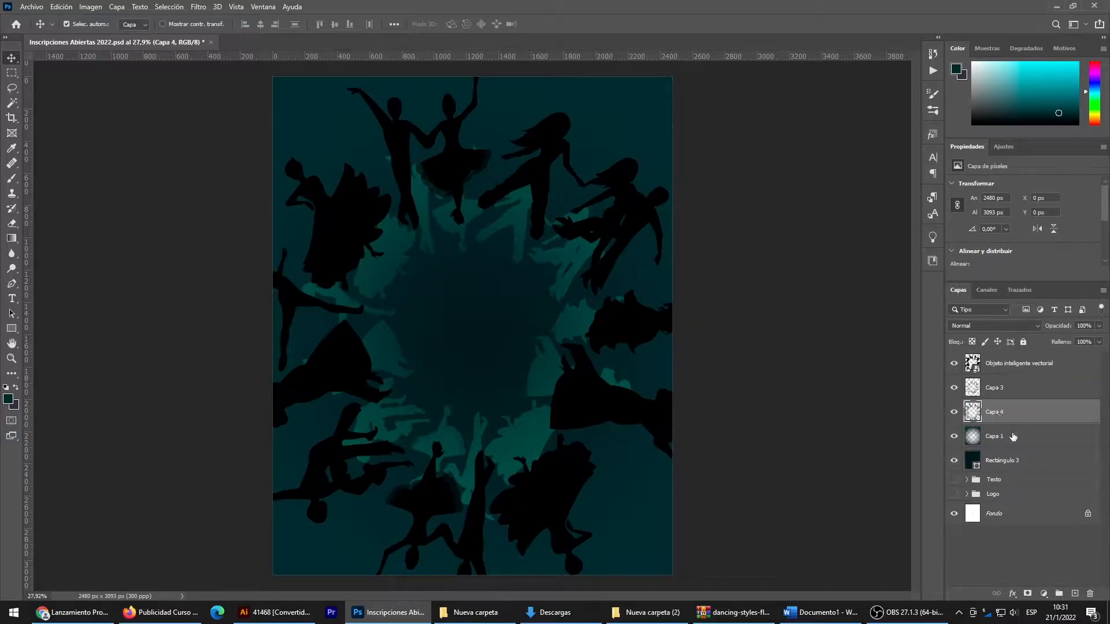
left_click(1013, 437)
key("Delete")
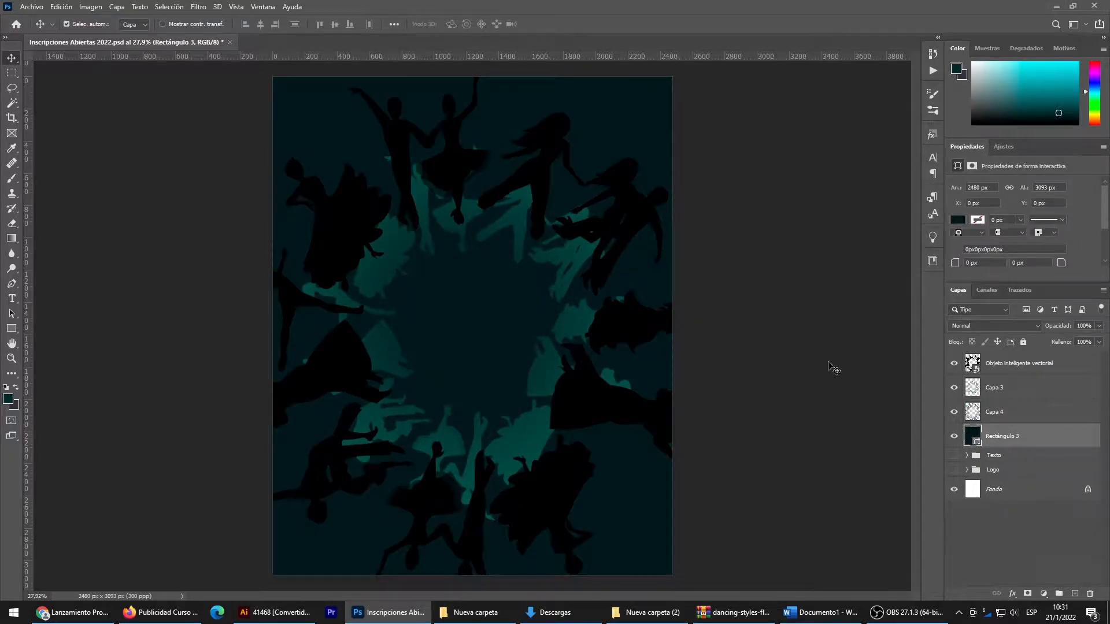
- Delete the black dancer smart object layer, Objeto inteligente vectorial
left_click(988, 372)
key("Delete")
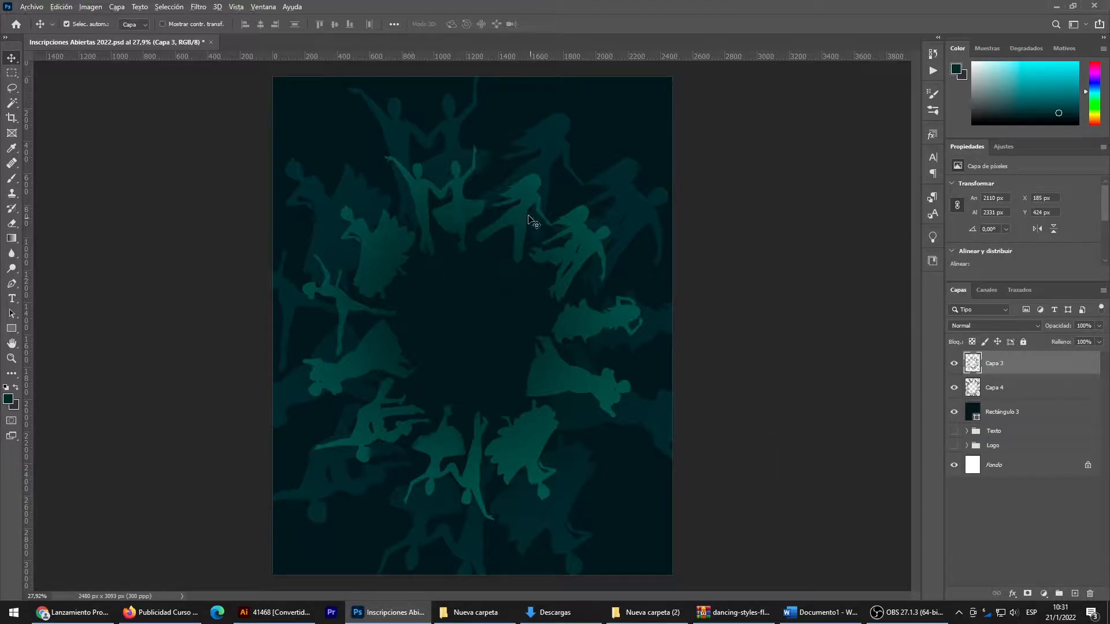
scroll(435, 216, "up", 1)
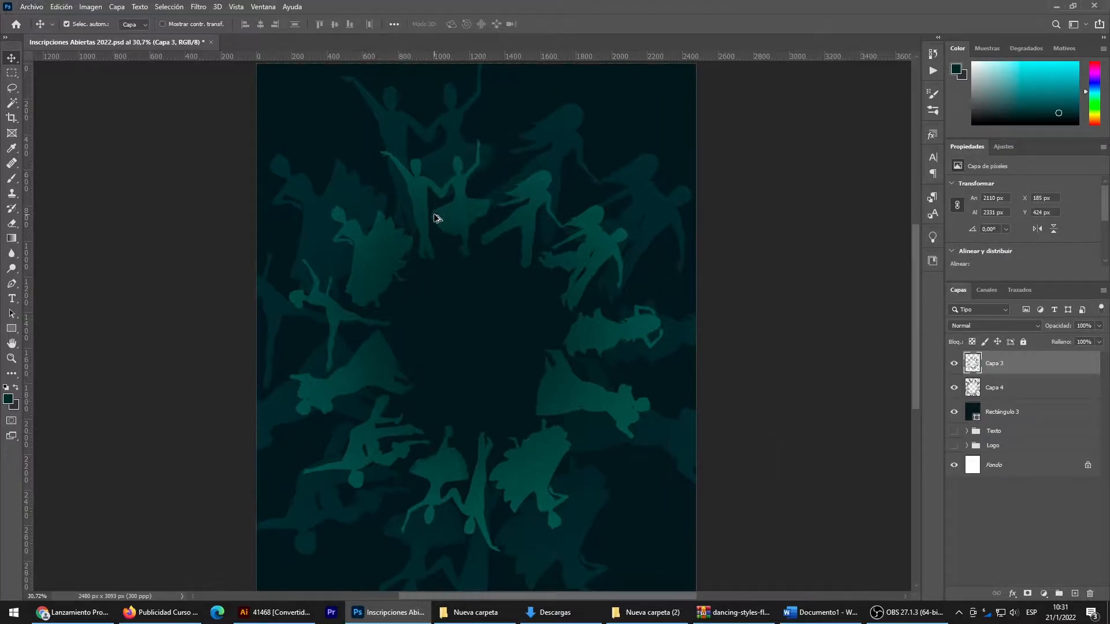
- Add a new layer above Capa 3 and sample the dark teal at the canvas centre, #0d1d20, as the foreground colour
left_click(512, 344)
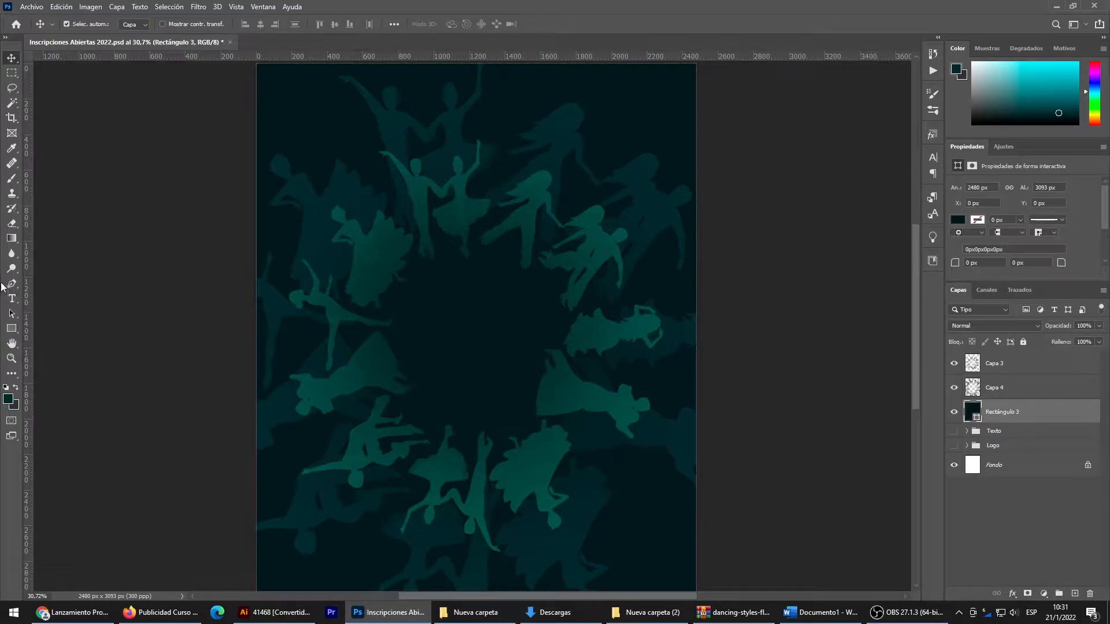
left_click(1000, 368)
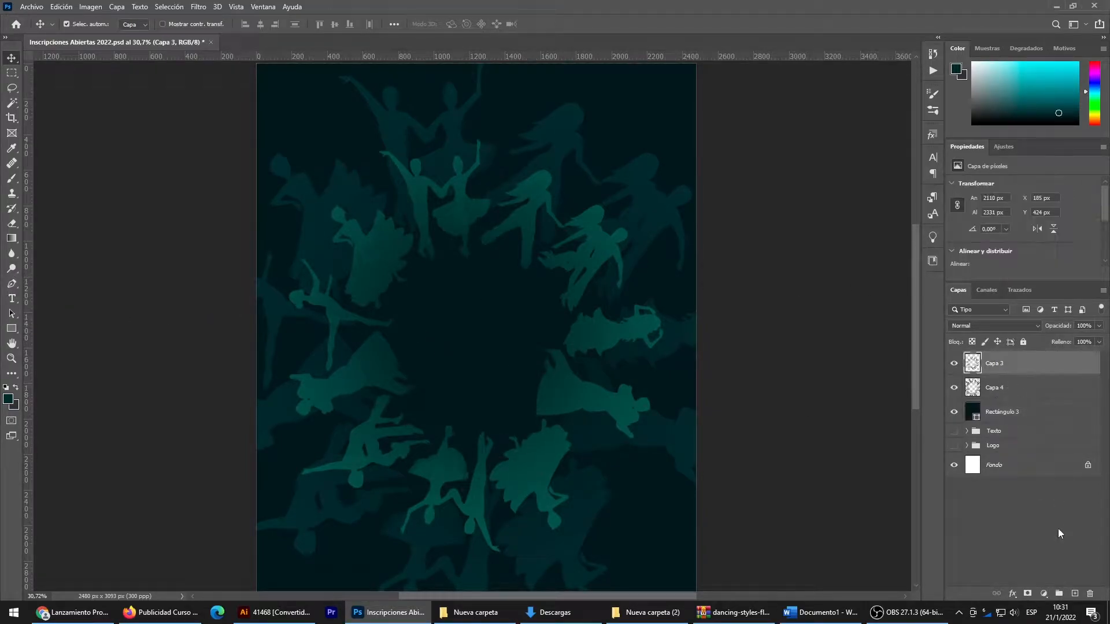
left_click(1073, 594)
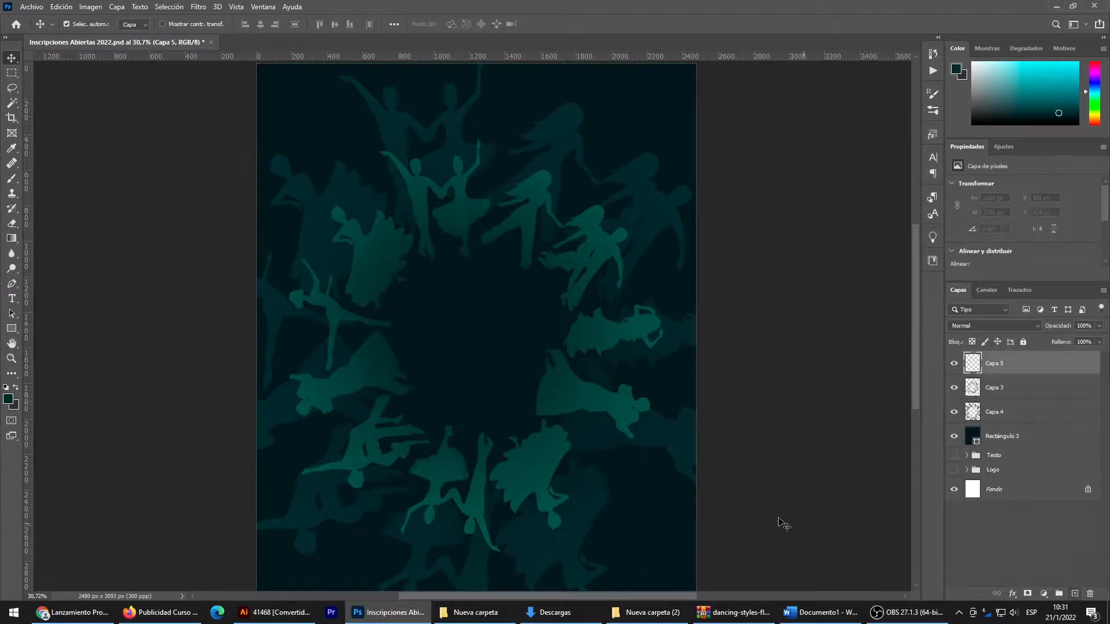
left_click(8, 399)
left_click(467, 346)
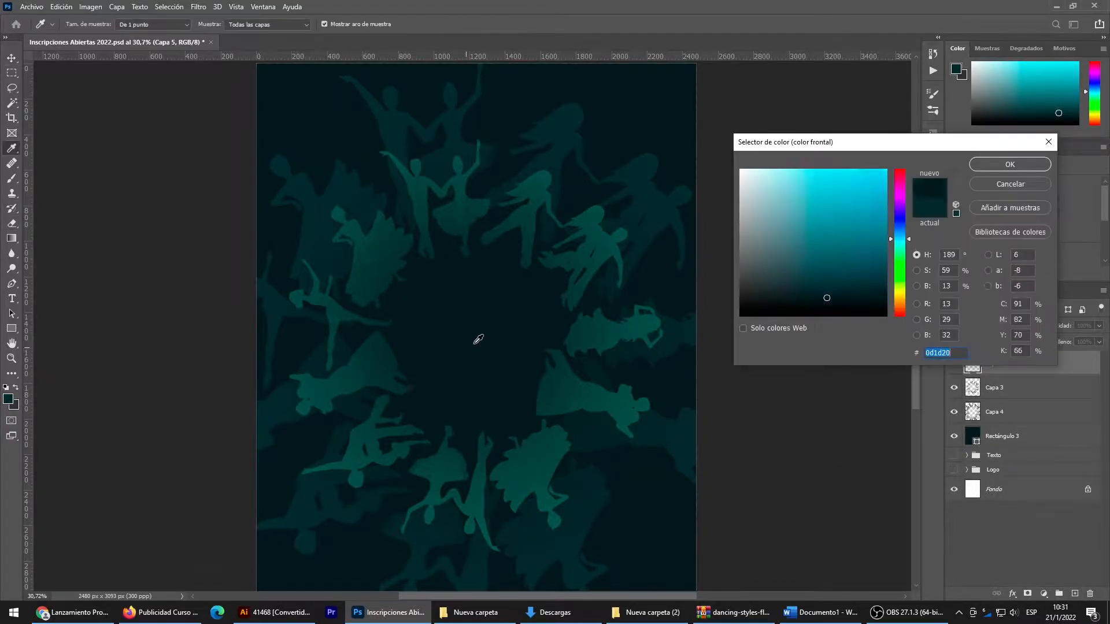
left_click(1017, 165)
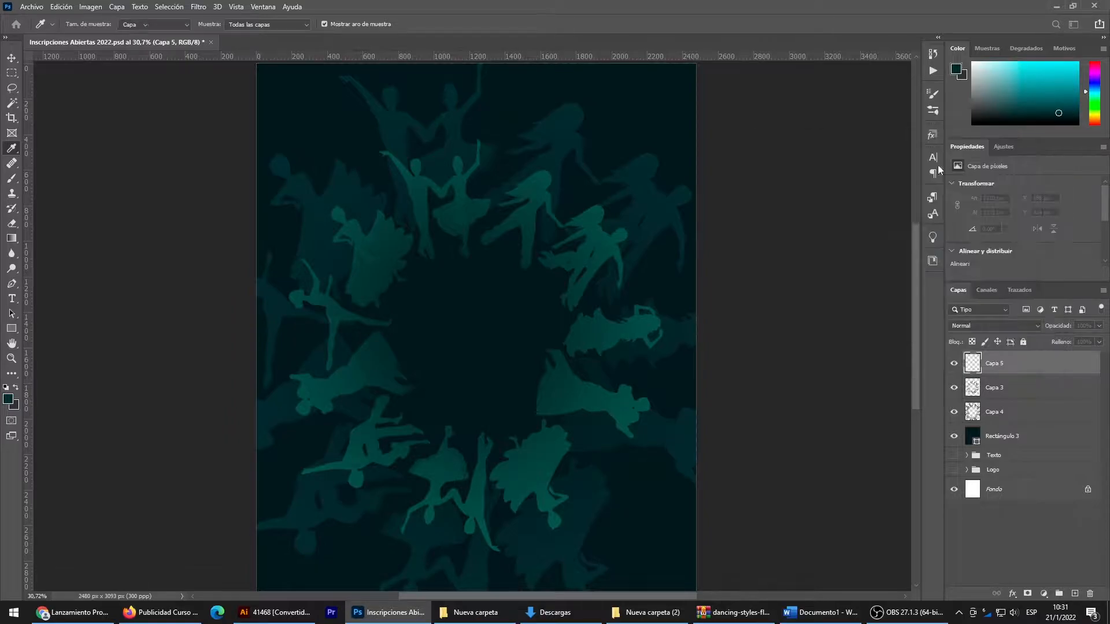
- Try a radial transparent-to-green gradient spreading outward from the centre of the dancer ring on the new layer
left_click(11, 238)
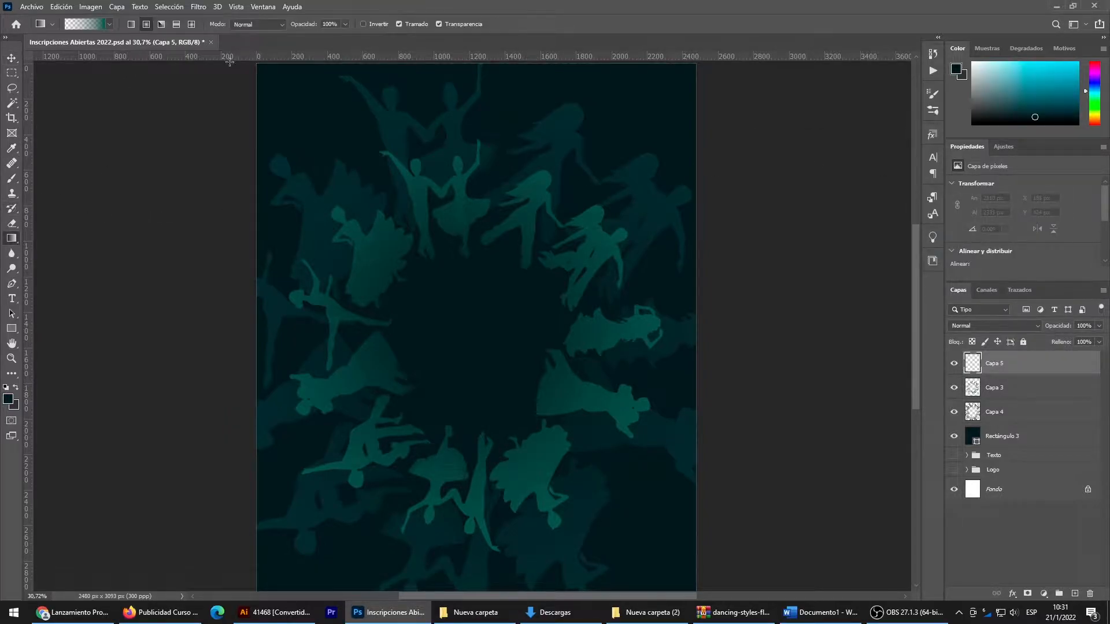
left_click_drag(471, 372, 477, 163)
scroll(478, 277, "up", 1)
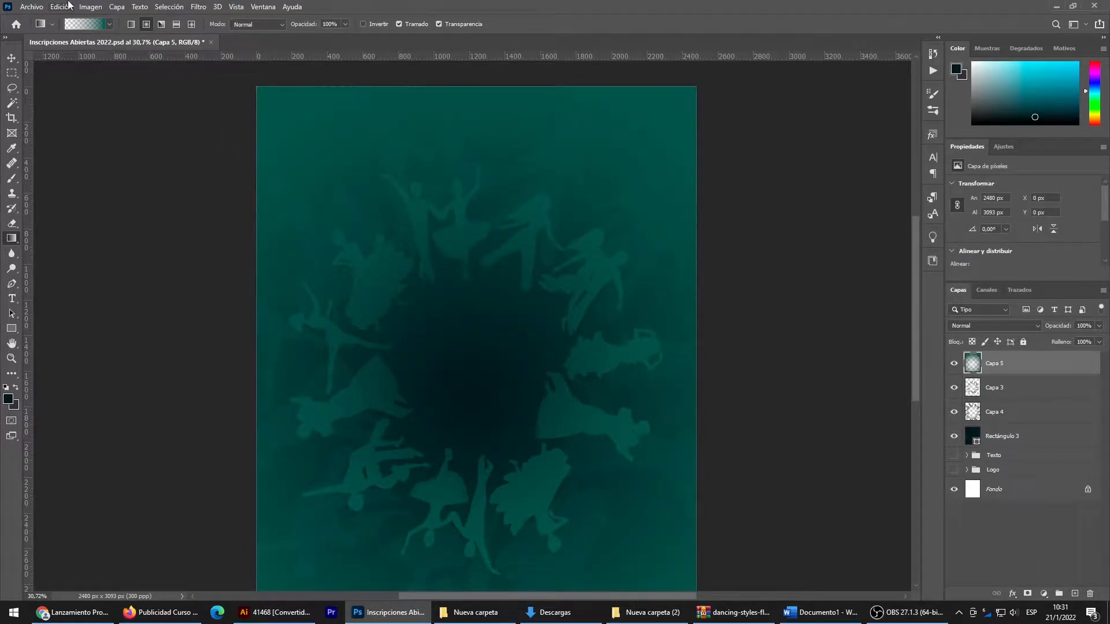
key("ctrl+z")
- Change the end colour stop of the transparent gradient to the near-black teal #091517
left_click(87, 24)
double_click(1007, 380)
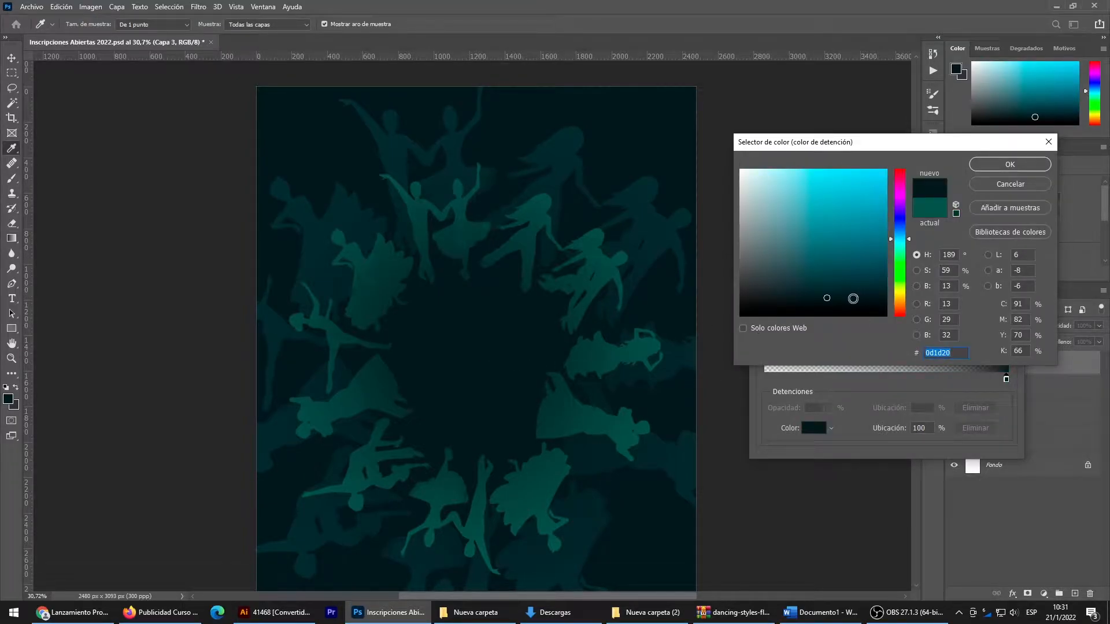
left_click_drag(829, 301, 831, 304)
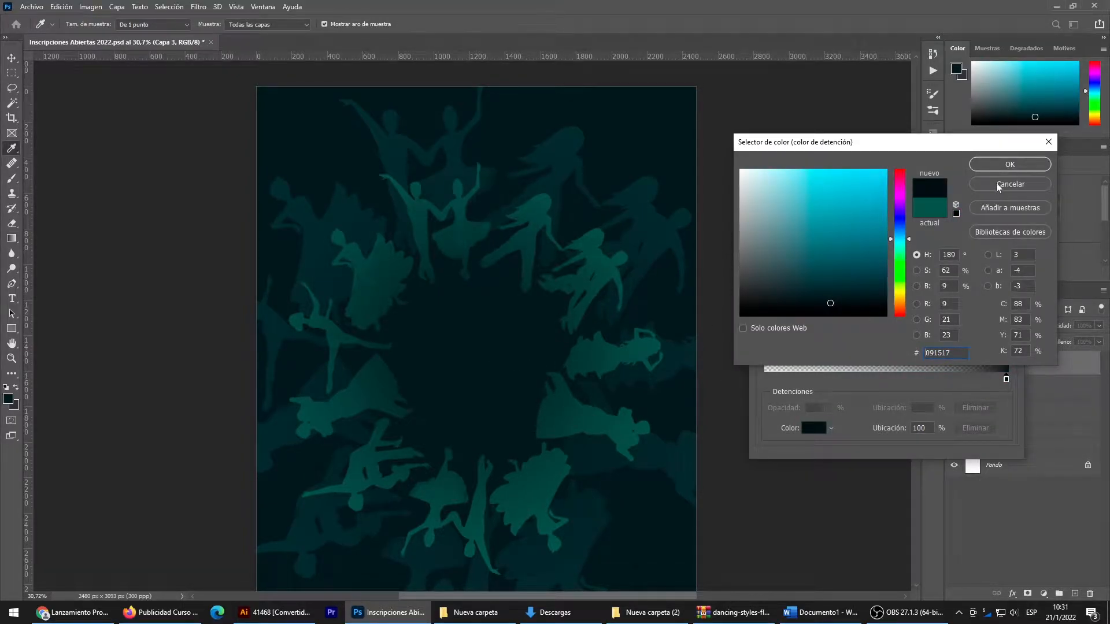
left_click(999, 167)
left_click(977, 191)
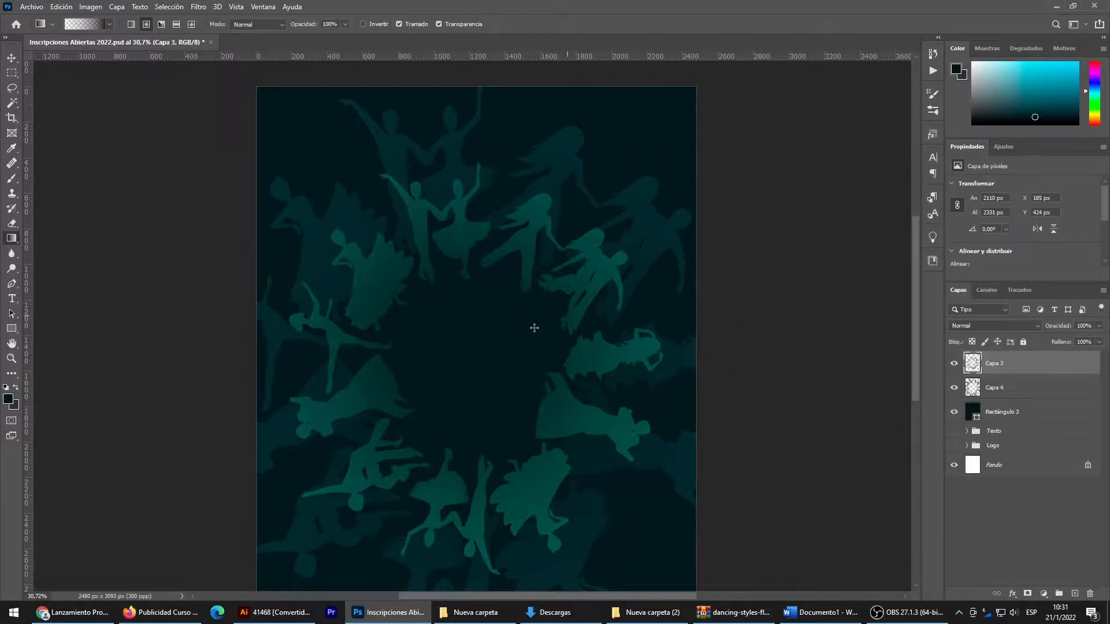
- Try the near-black radial gradient outward from the ring's centre directly on the Capa 3 dancer layer
left_click_drag(464, 340, 463, 59)
scroll(528, 496, "down", 2)
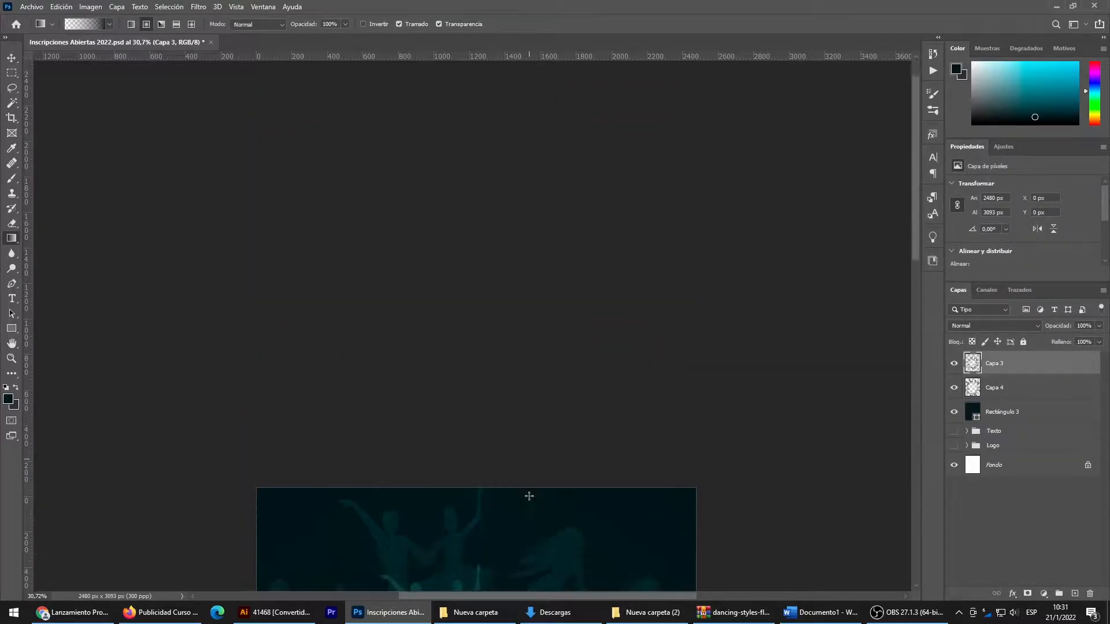
scroll(494, 486, "down", 5)
left_click_drag(480, 412, 480, 126)
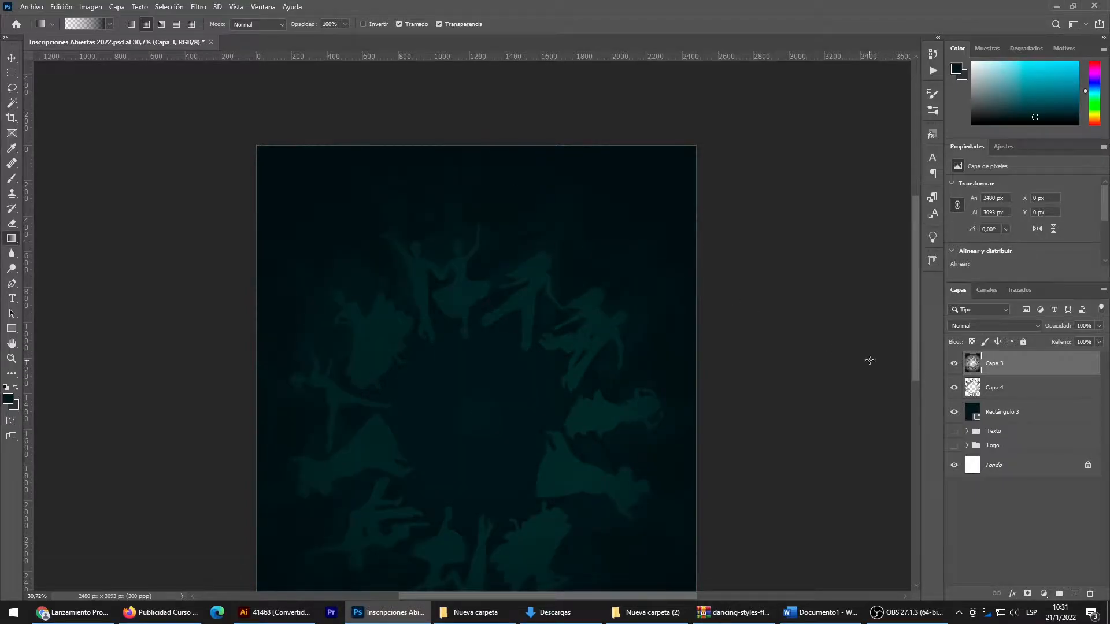
key("ctrl+z")
- Add a new top layer and draw a transparent-to-dark radial gradient from the dancer ring's centre toward the canvas's upper edge
left_click(1074, 593)
left_click_drag(469, 417, 468, 119)
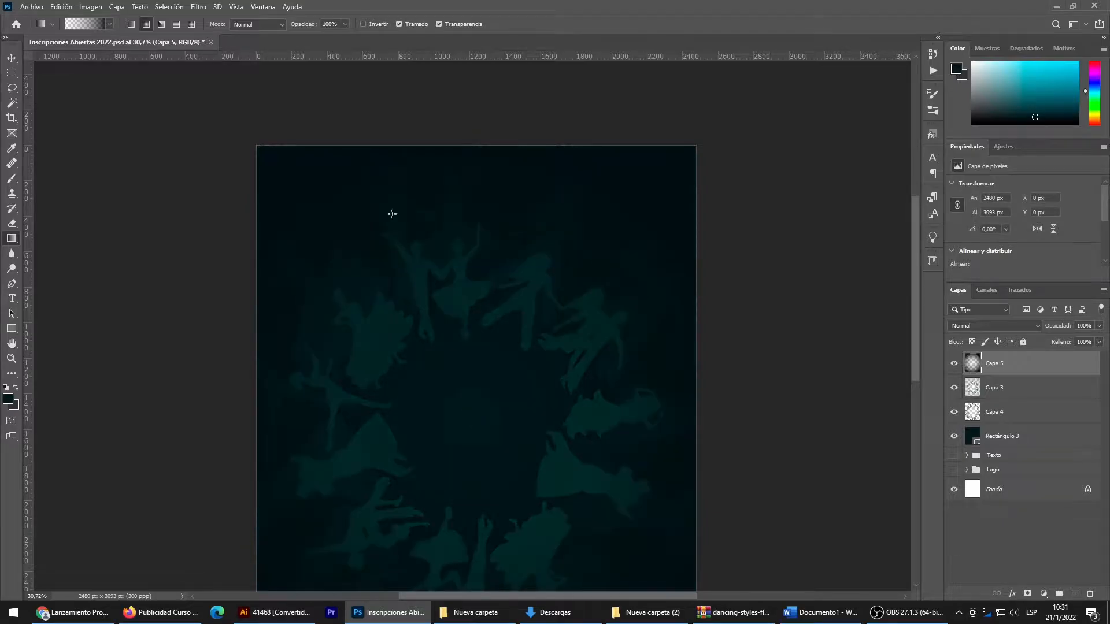
left_click(11, 59)
scroll(532, 389, "down", 4)
scroll(623, 417, "up", 1)
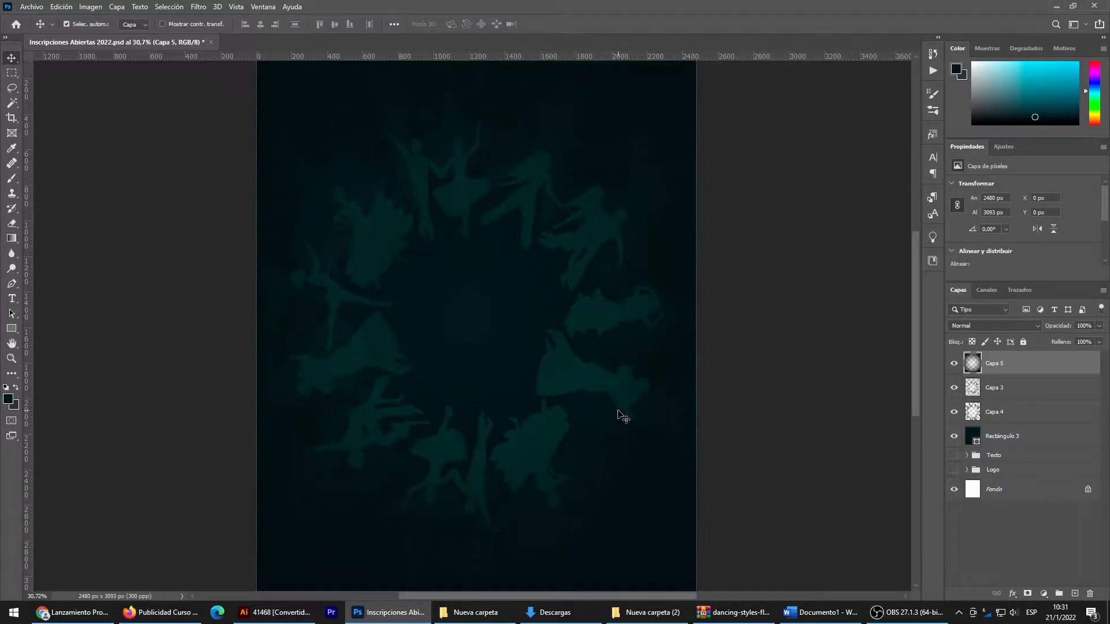
- Scale the inner dancer ring layer, Capa 3, proportionally to about 94.36% (2340 × 2919 px)
left_click(998, 393)
left_click(997, 412)
key("ctrl+t")
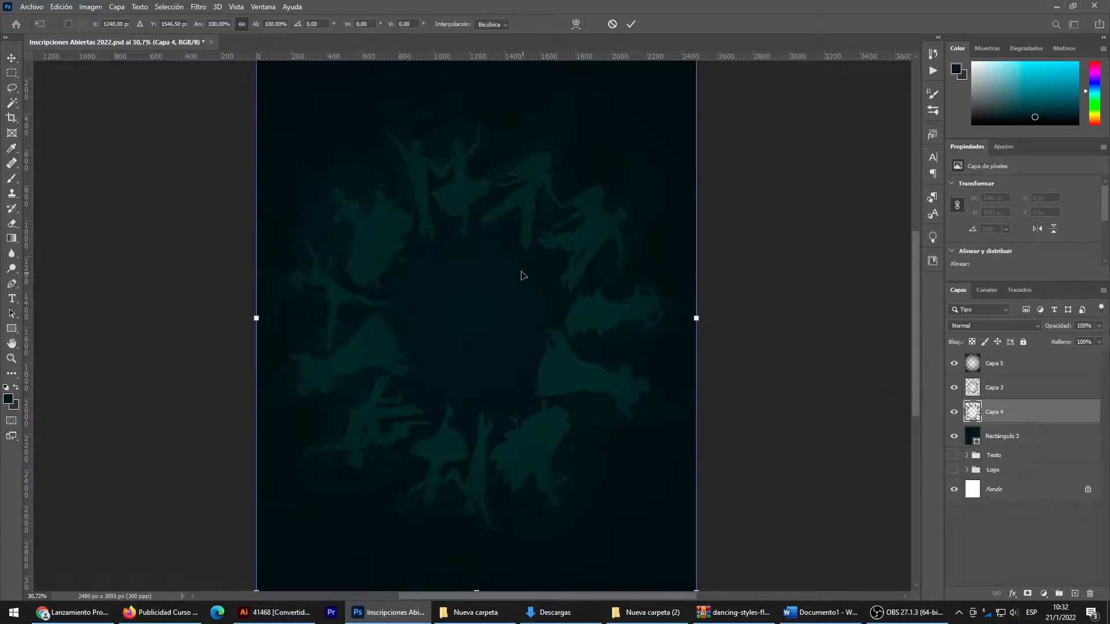
left_click(990, 390)
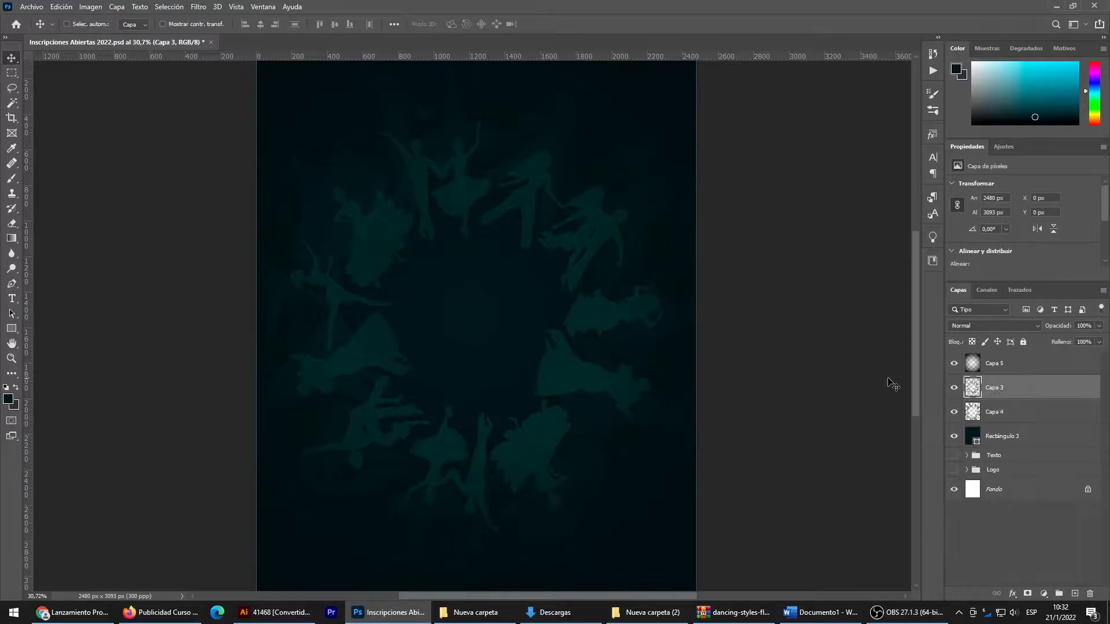
left_click_drag(690, 321, 688, 318)
left_click_drag(256, 316, 272, 318)
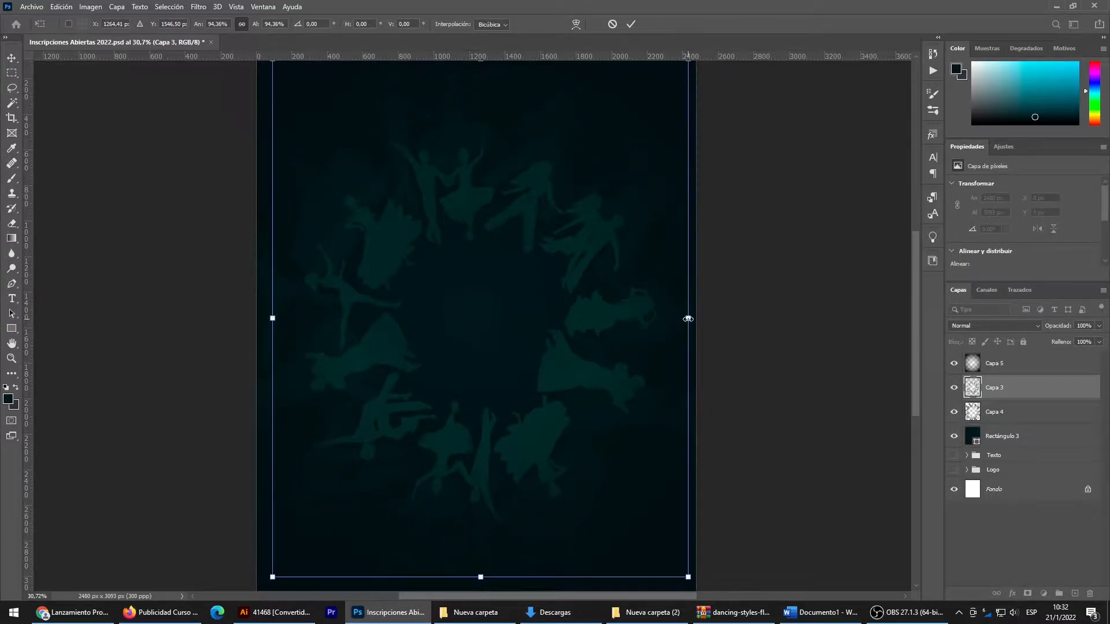
left_click_drag(688, 320, 688, 319)
key("Return")
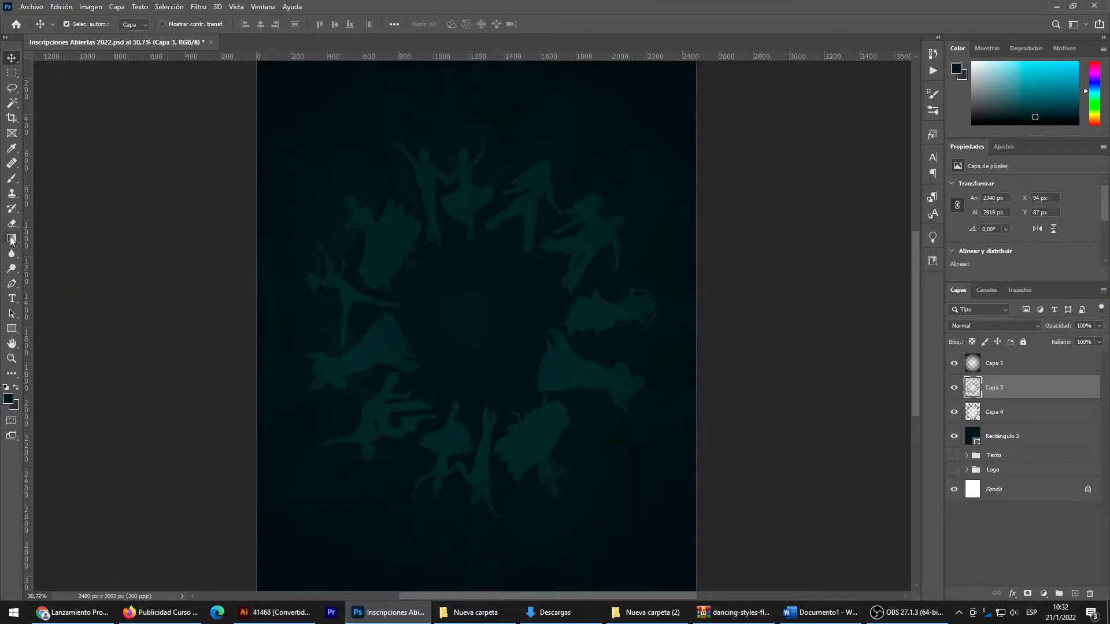
- Try a dark radial gradient over the inner dancer ring on Capa 3
key("g")
left_click_drag(477, 235, 399, 395)
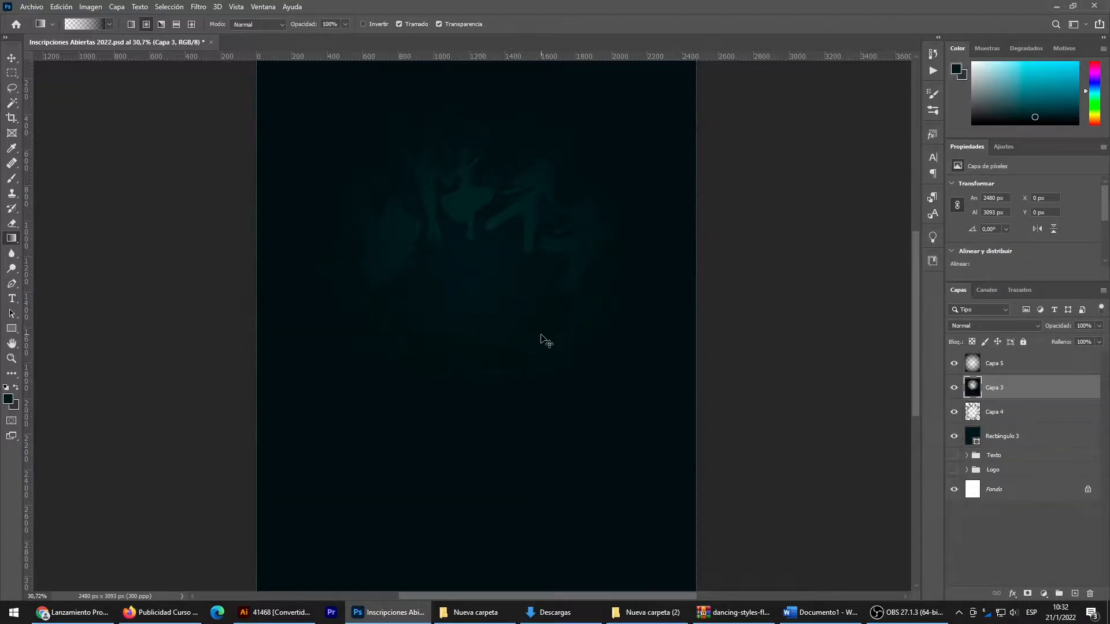
key("ctrl+z")
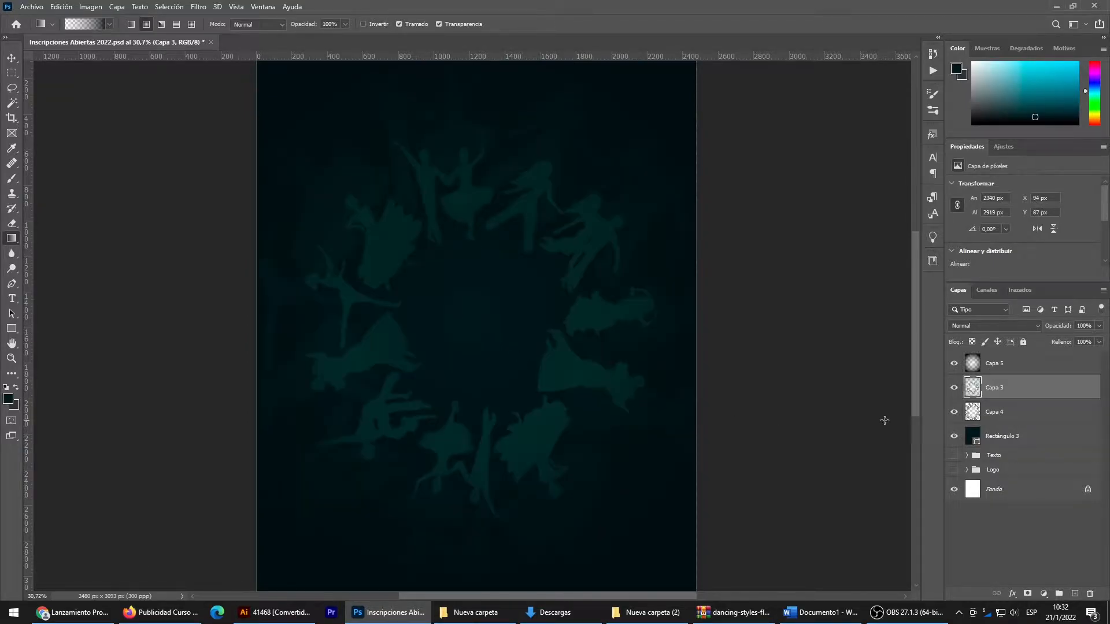
- Fade the inner side of the dancer ring on Capa 3 using a soft round Eraser of 1836 px at 62% opacity
left_click(11, 223)
right_click(501, 299)
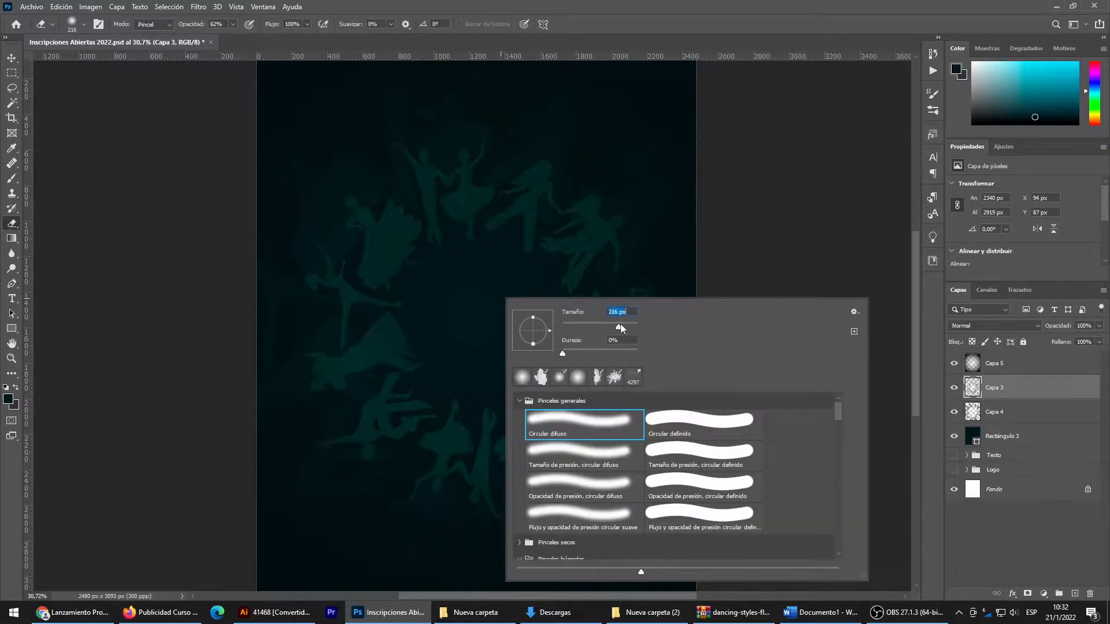
left_click(631, 326)
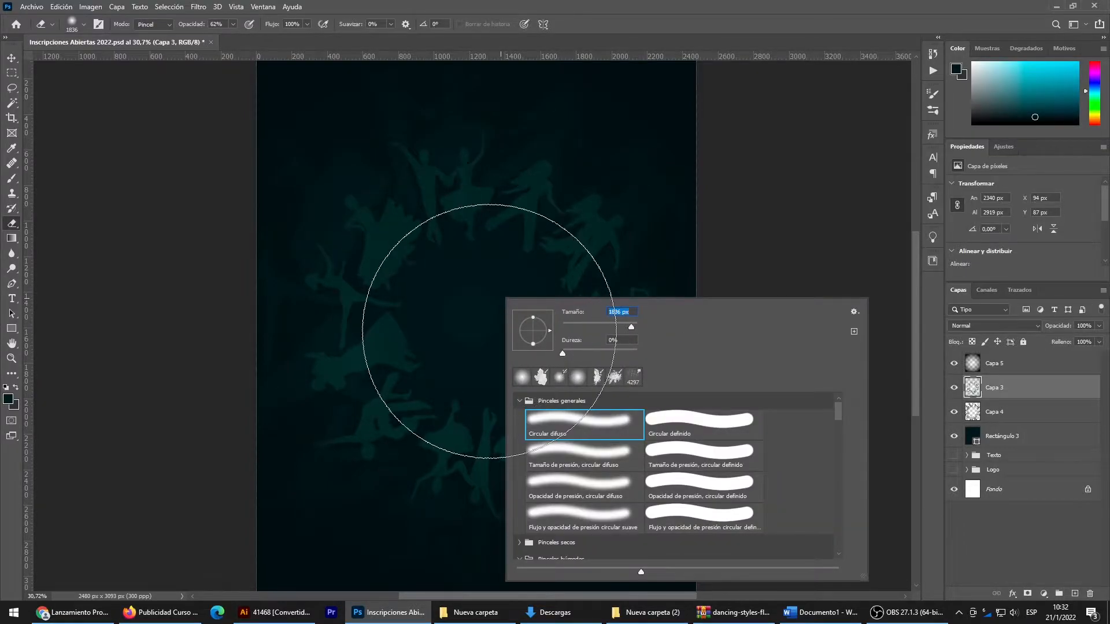
left_click(489, 332)
left_click(469, 336)
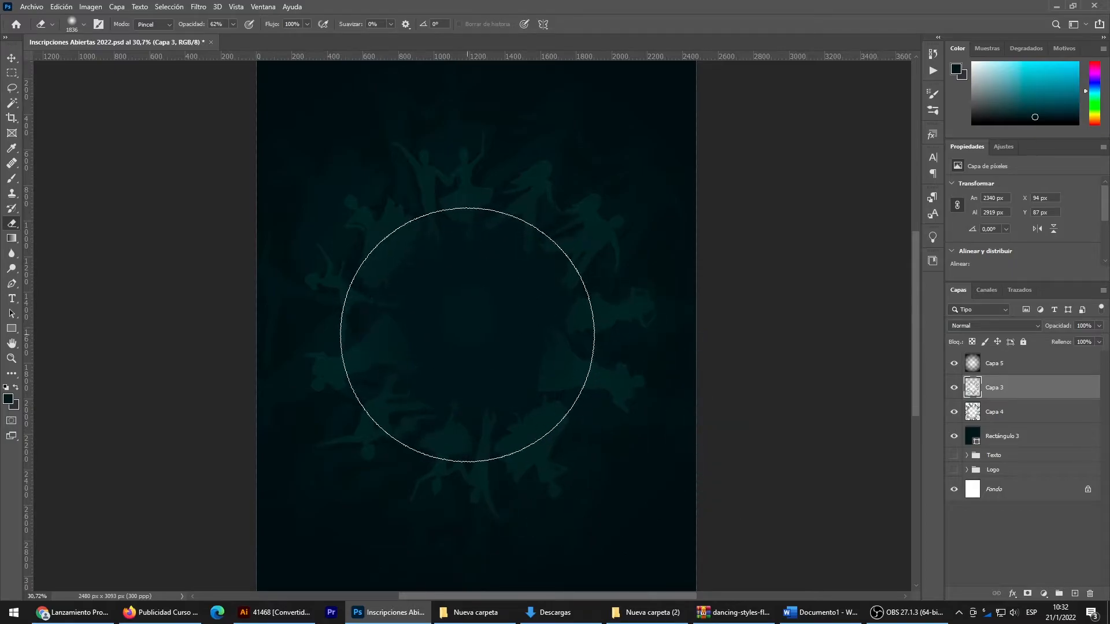
- Try to fade the inner part of the outer dancer ring on Capa 4 with a 2539 px soft Eraser
left_click(999, 412)
right_click(487, 322)
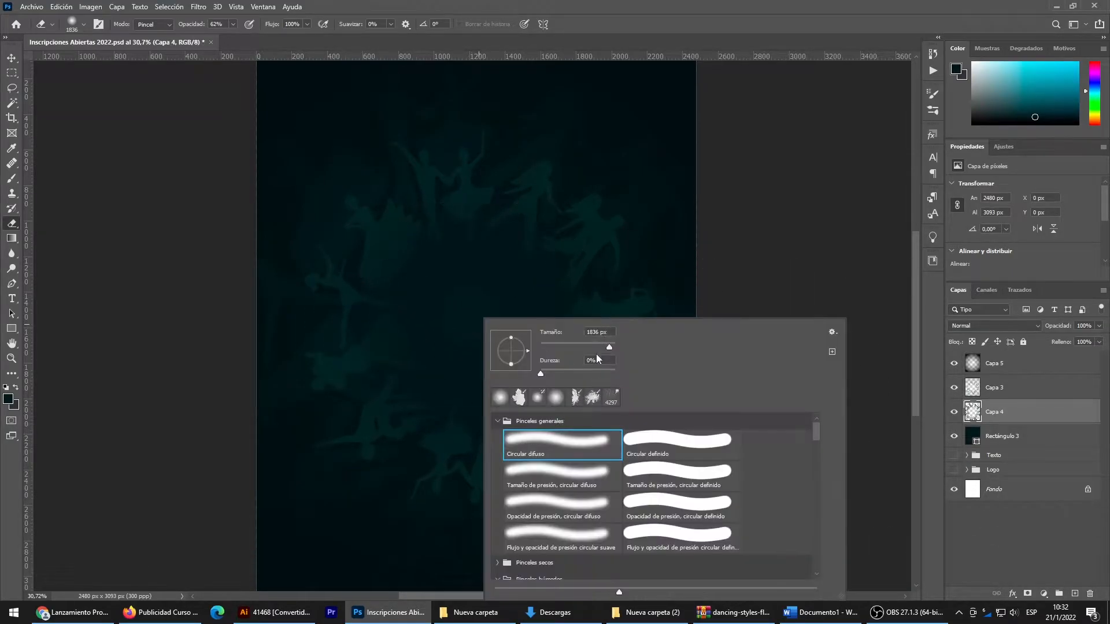
left_click_drag(609, 345, 613, 345)
left_click(470, 322)
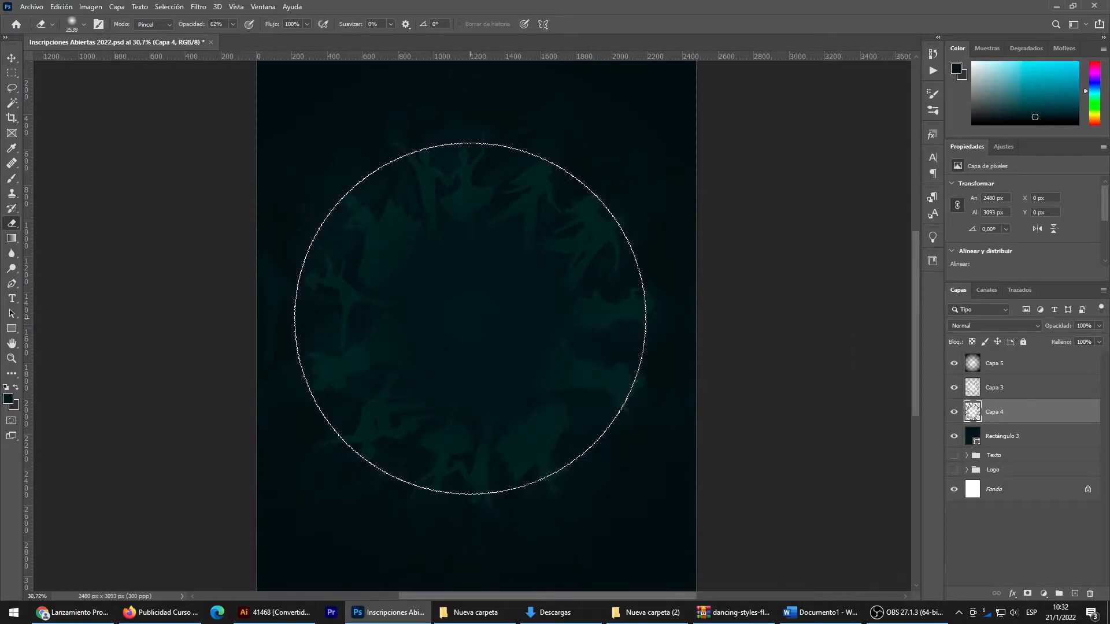
key("ctrl+z")
- Lower the opacity of the dark radial gradient layer, Capa 5, to about 83%
left_click(11, 58)
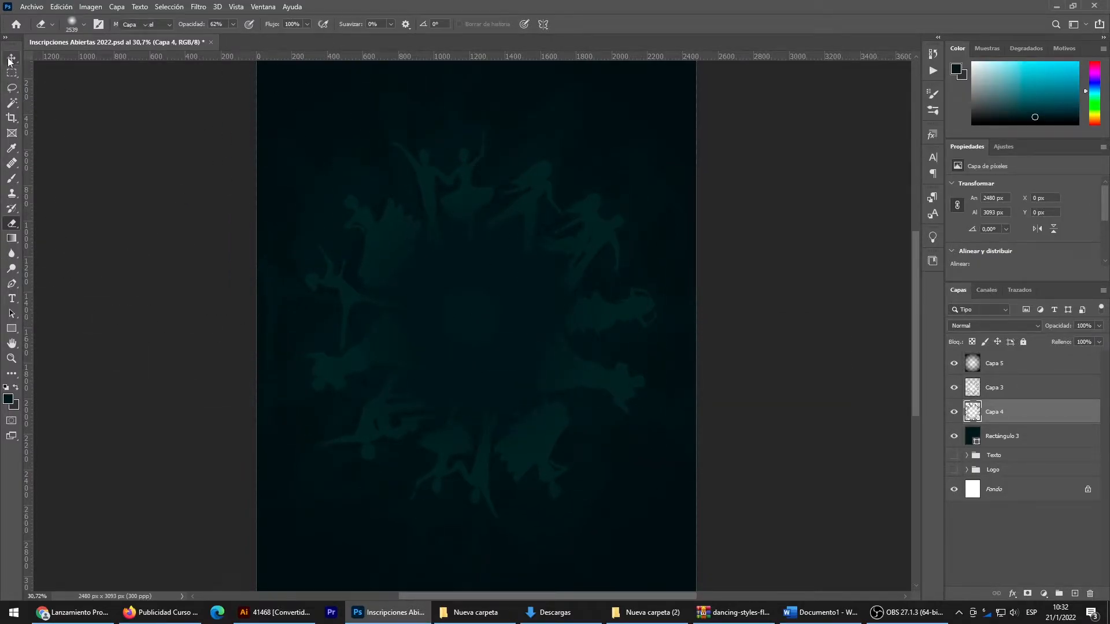
scroll(645, 379, "down", 3)
scroll(636, 382, "up", 2)
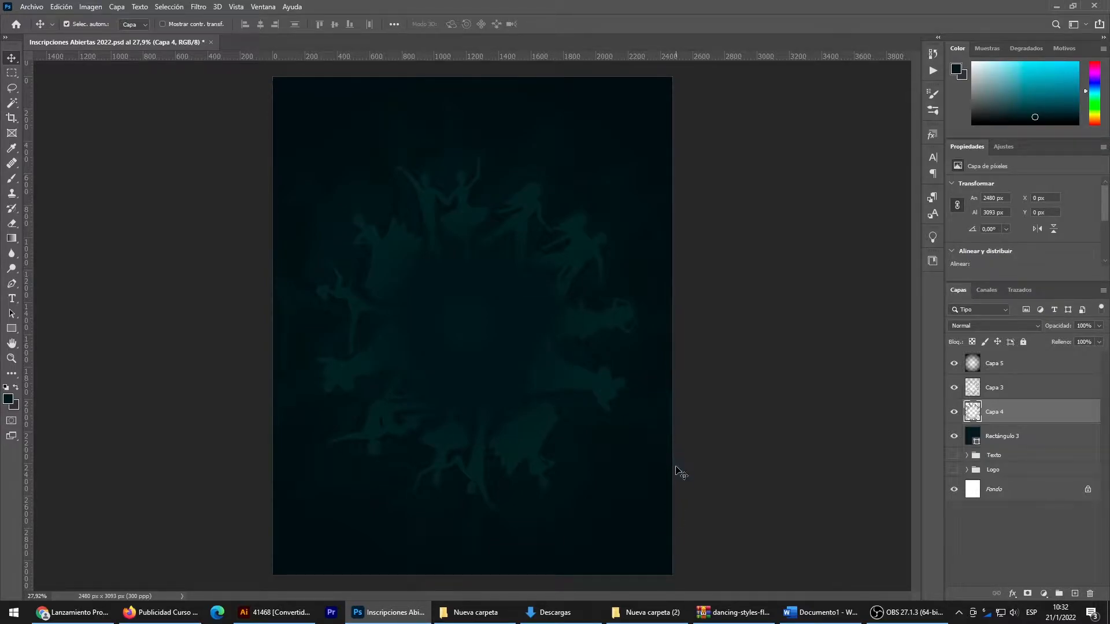
left_click(1085, 361)
left_click(1100, 327)
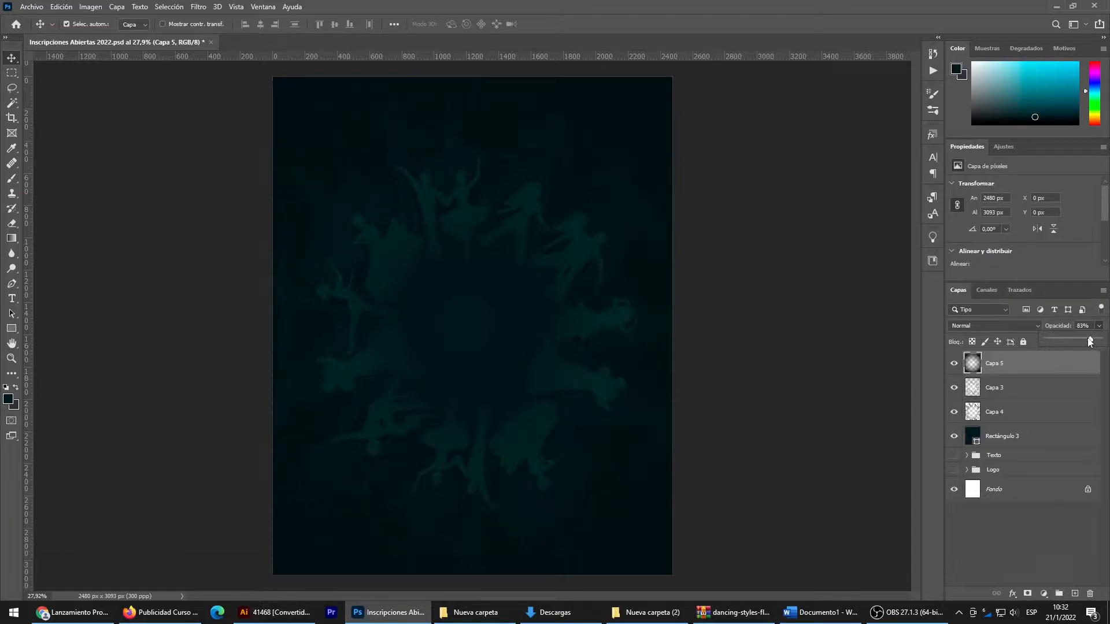
left_click(14, 58)
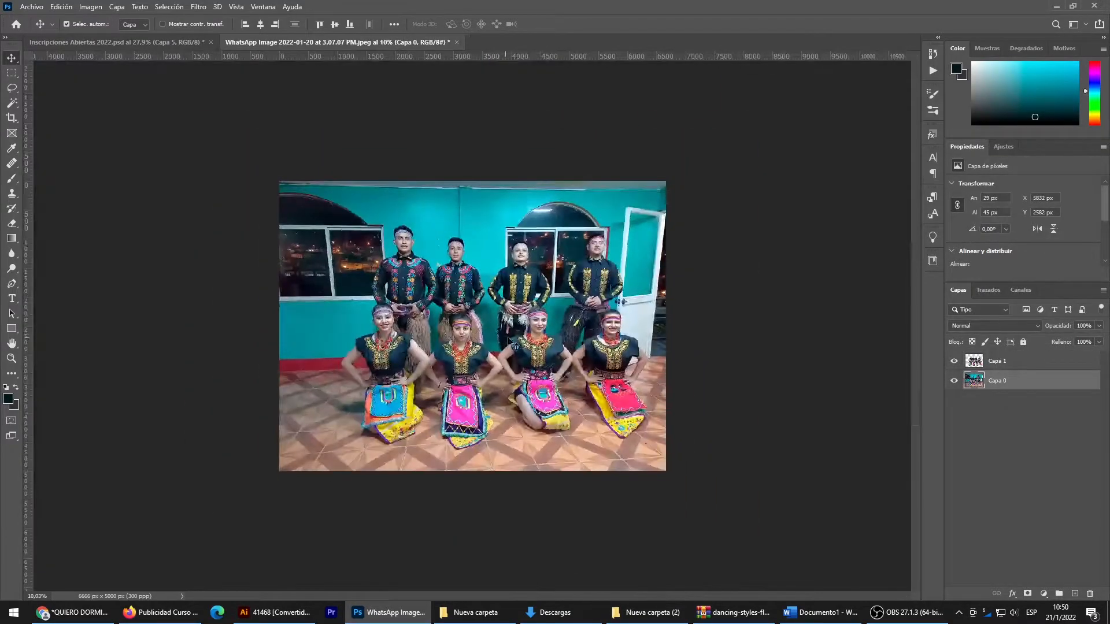
- Copy both layers of the WhatsApp dance group photo, the full picture and the cut-out dancers, into the Inscripciones Abiertas 2022 document
left_click_drag(762, 230, 292, 429)
left_click_drag(497, 327, 151, 43)
left_click_drag(466, 284, 476, 291)
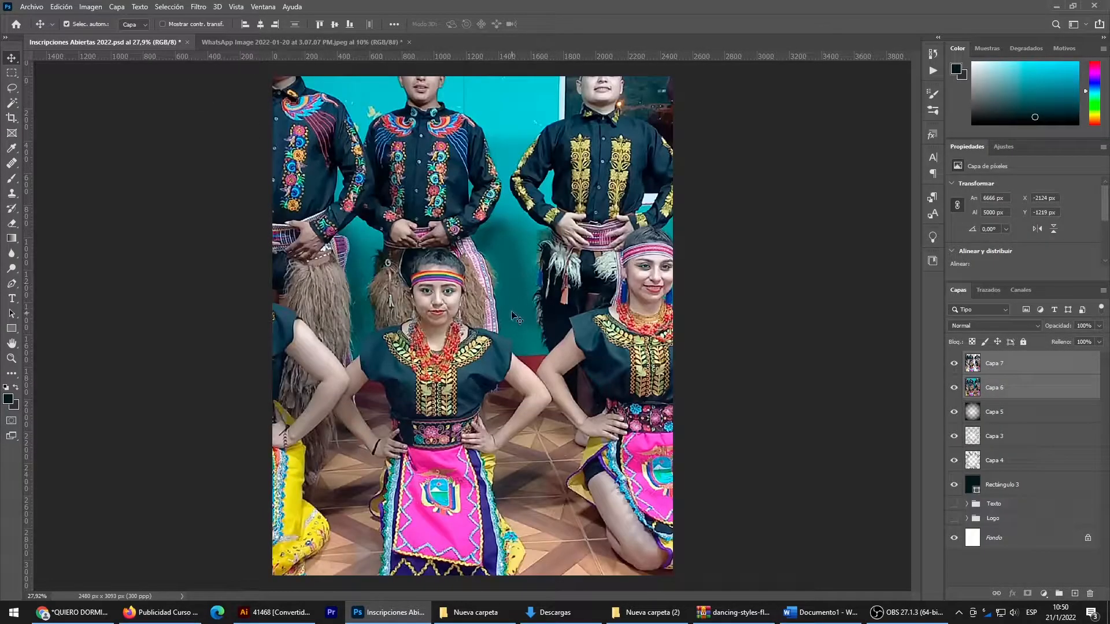
- Scale both group photo layers down proportionally to about 2240 px wide and place them over the upper middle of the flyer
key("ctrl+t")
key("ctrl+0")
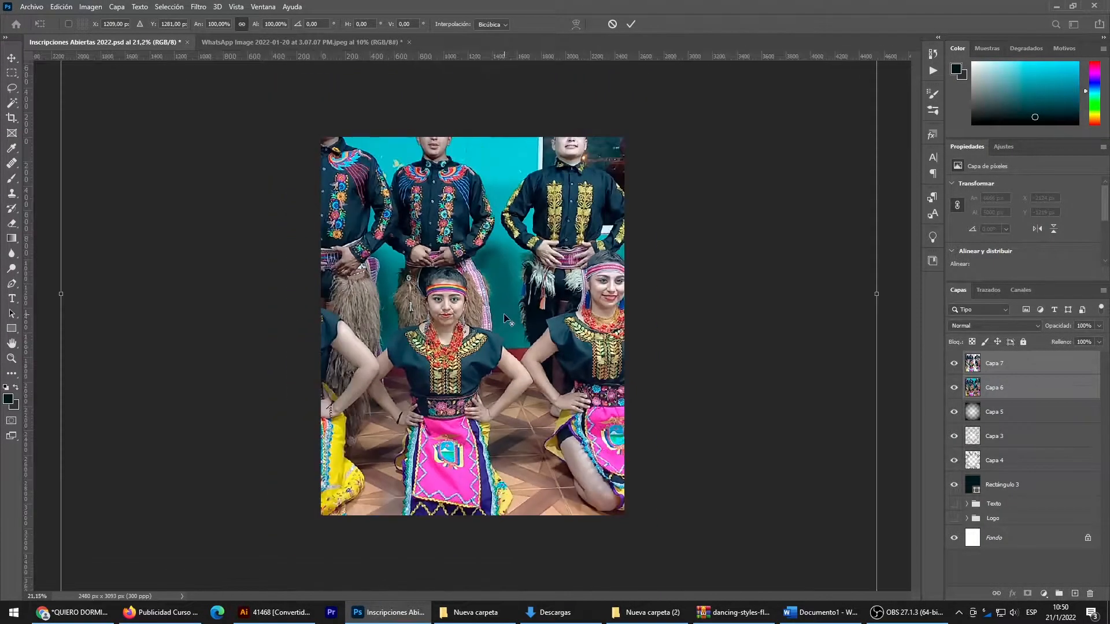
left_click_drag(472, 75, 472, 347)
left_click_drag(488, 391, 494, 270)
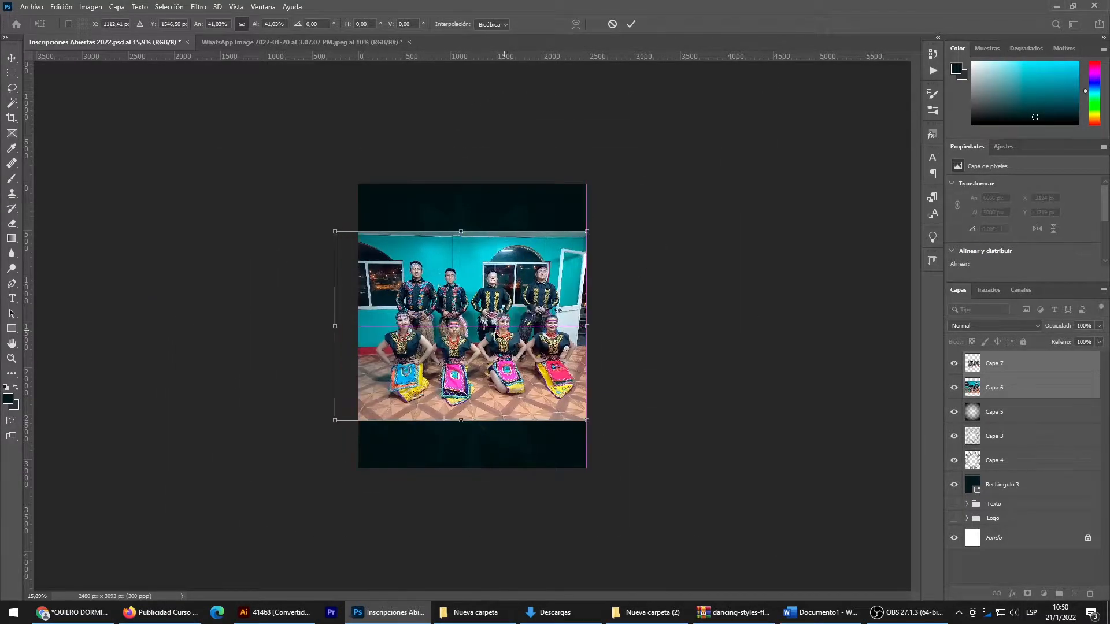
left_click_drag(466, 421, 465, 386)
left_click_drag(491, 345, 492, 349)
key("Return")
scroll(536, 319, "up", 2)
scroll(537, 320, "up", 1)
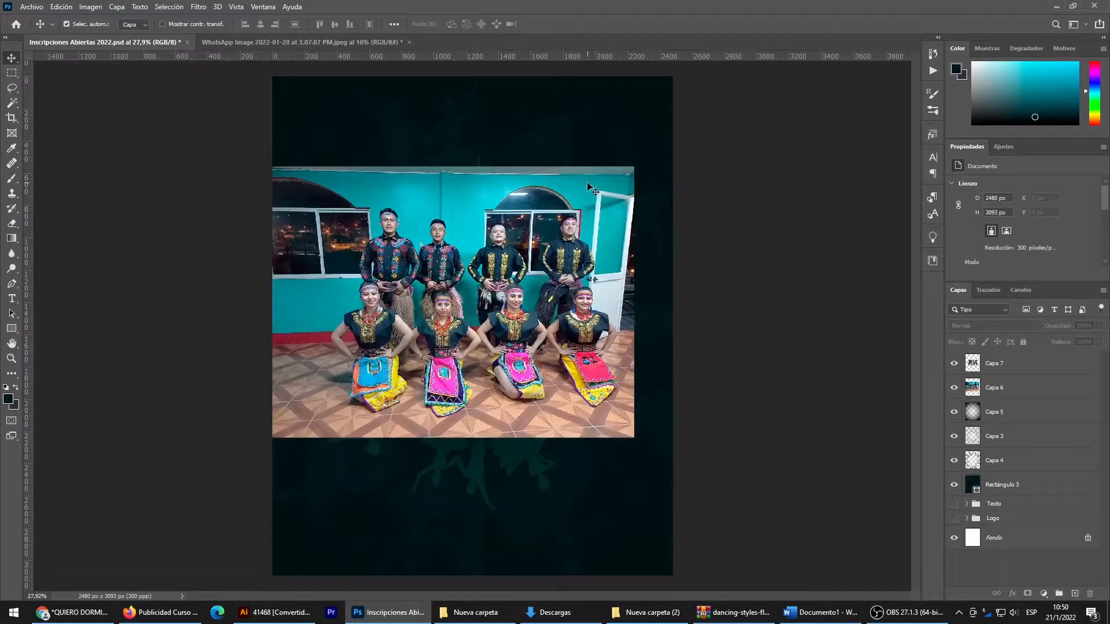
- Stamp a dark paint-splash brush of about 1836 px on a new layer between the full group photo and the cut-out dancers
key("ctrl+shift+alt+n")
key("b")
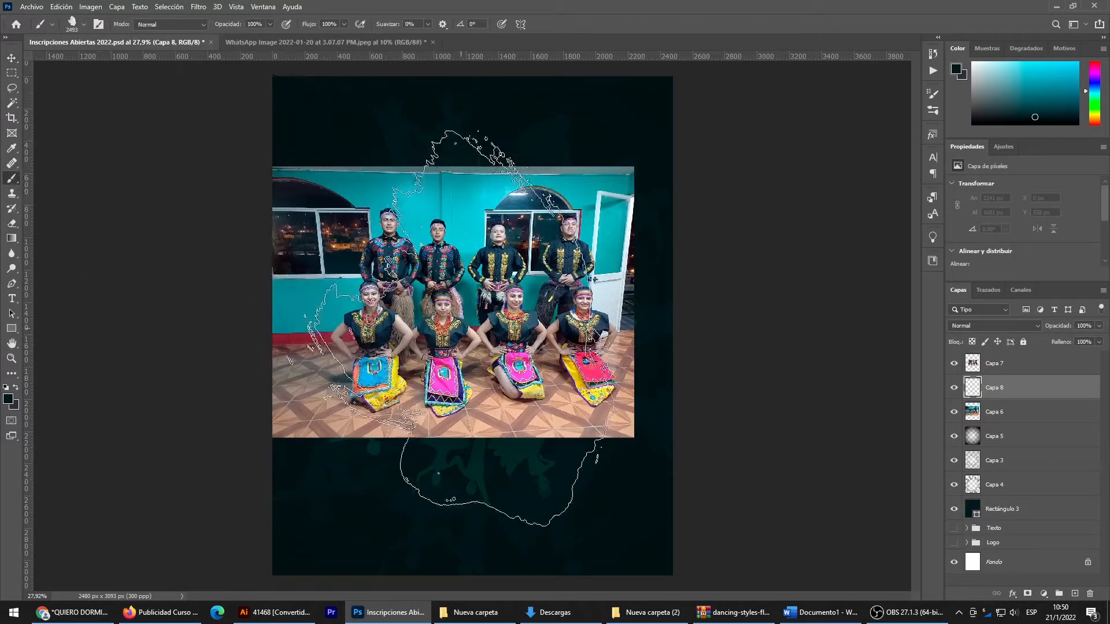
right_click(544, 360)
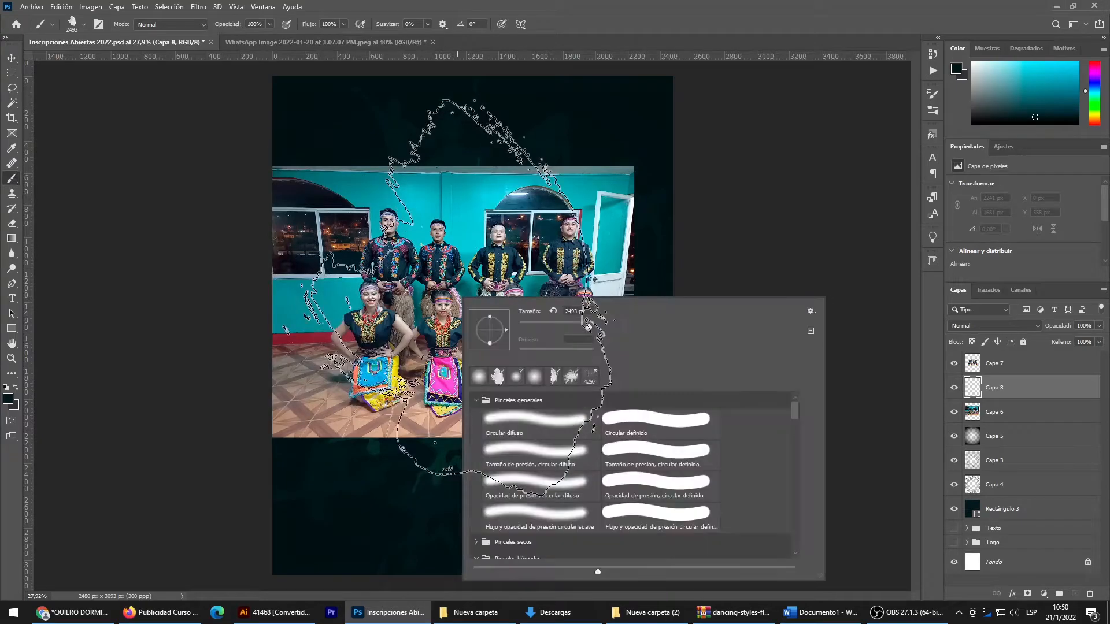
left_click(570, 378)
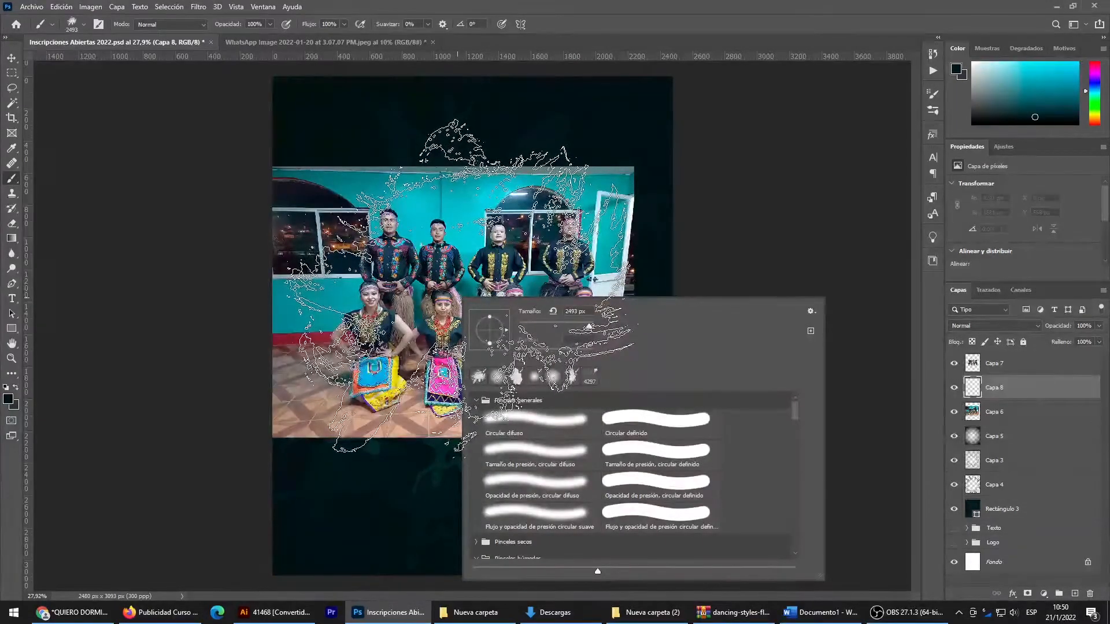
left_click(583, 325)
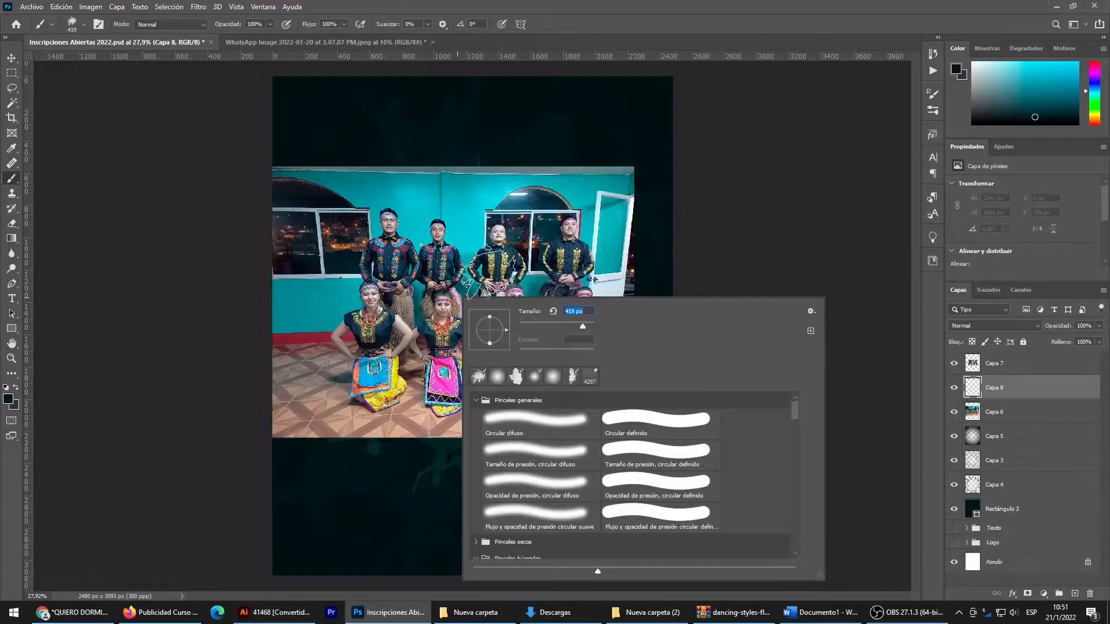
left_click_drag(588, 324, 588, 325)
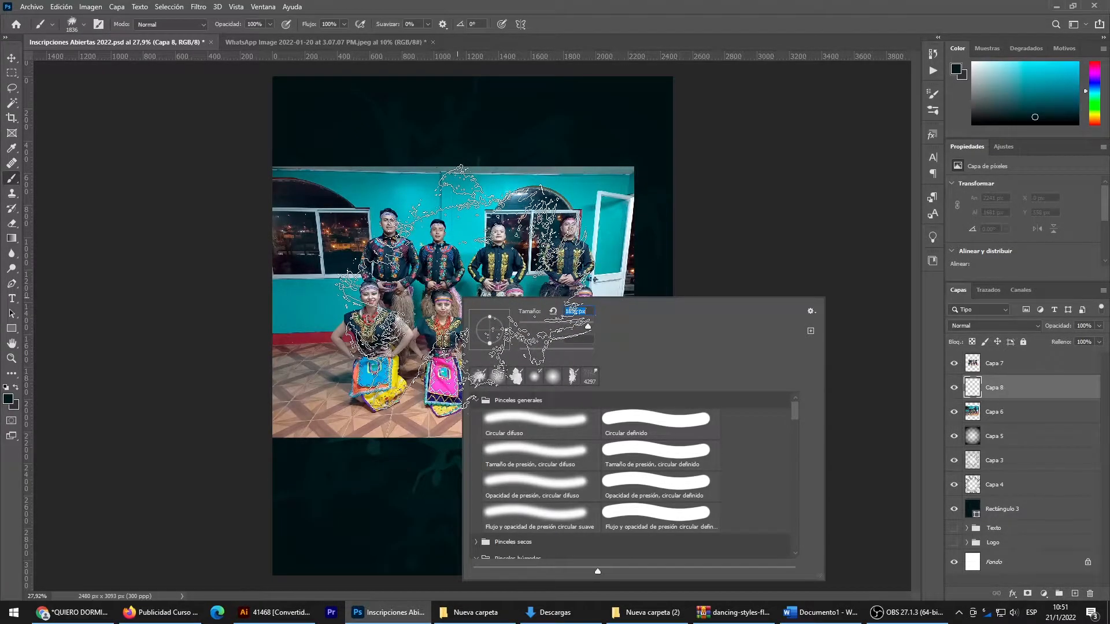
key("Return")
left_click(465, 289)
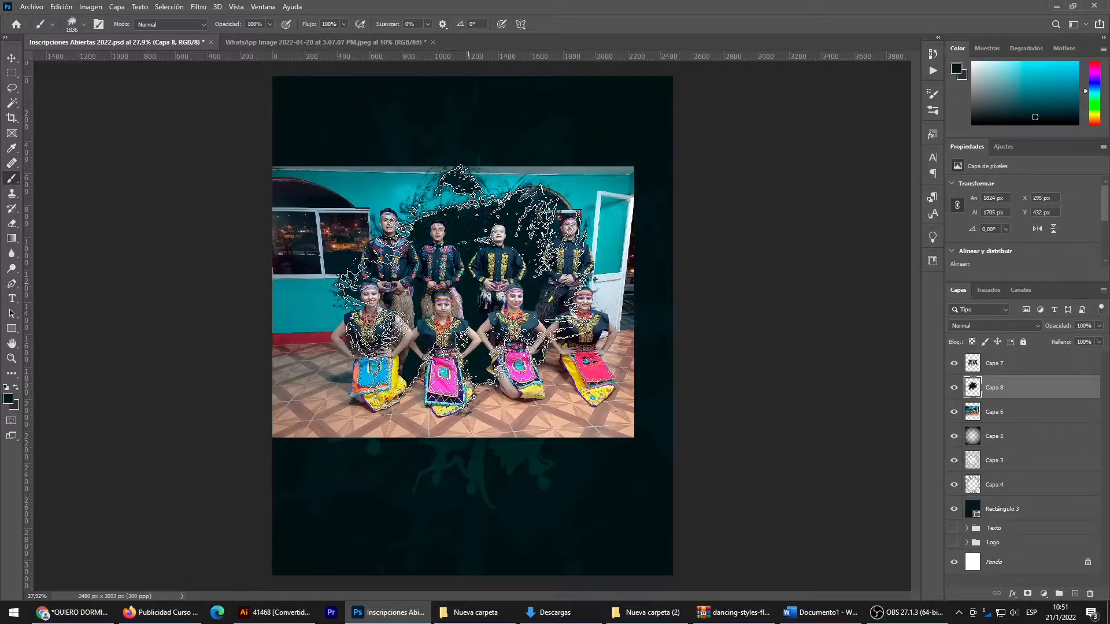
- Rotate the splash on Capa 8 by about 22° and enlarge it to about 105.5%, keeping it behind the dancers
key("v")
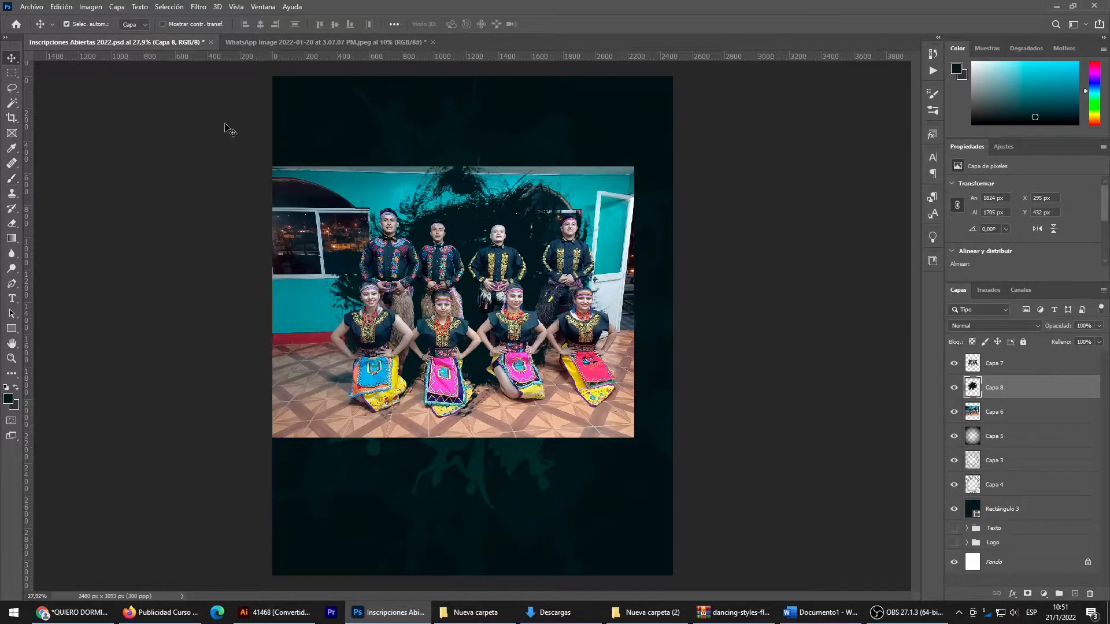
key("ctrl+t")
left_click_drag(469, 420, 470, 434)
key("ctrl+z")
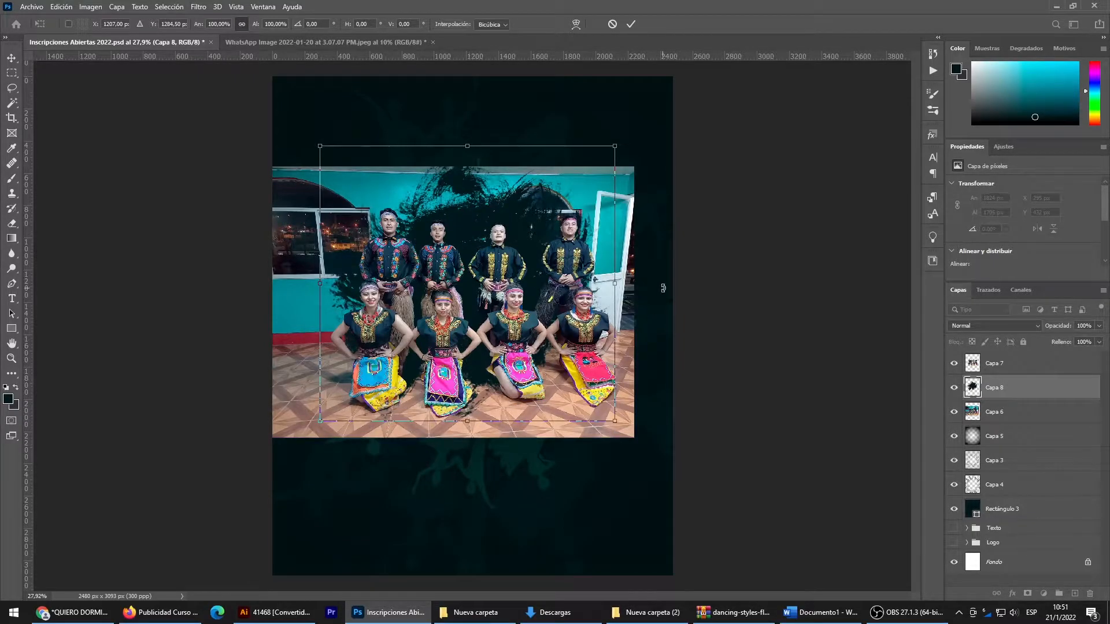
left_click_drag(663, 288, 674, 317)
left_click_drag(427, 416, 428, 438)
left_click_drag(501, 149, 500, 156)
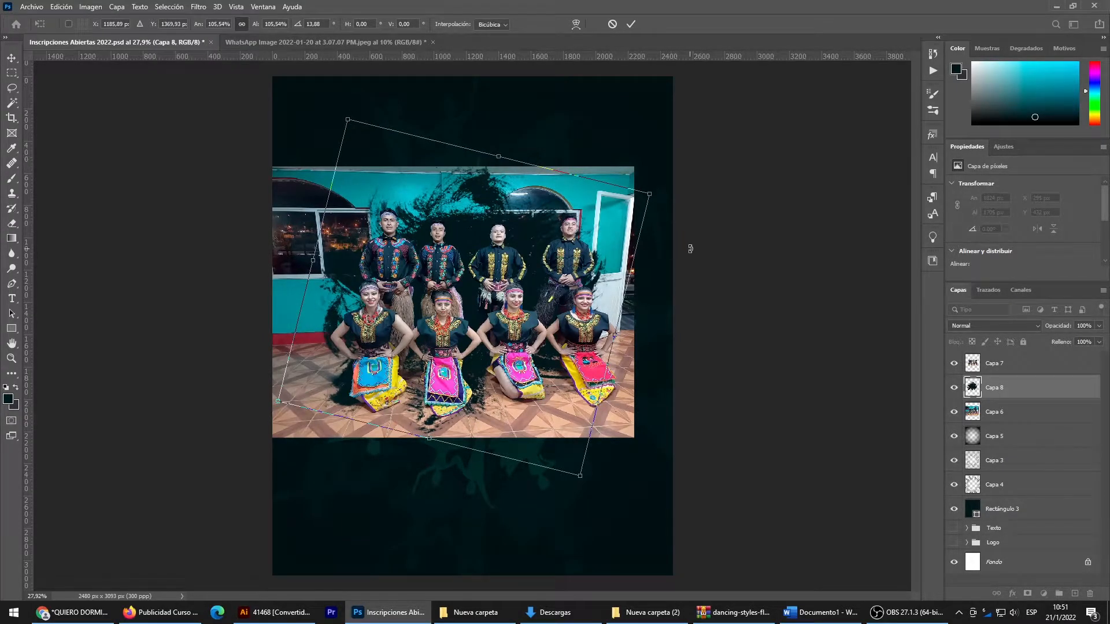
left_click_drag(690, 245, 705, 267)
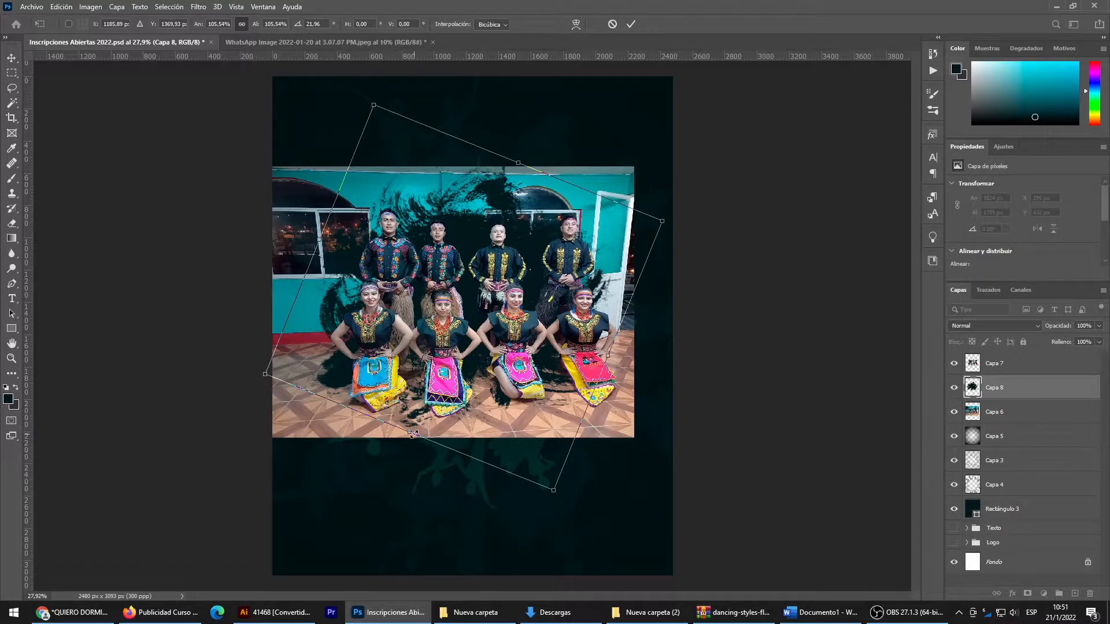
key("Return")
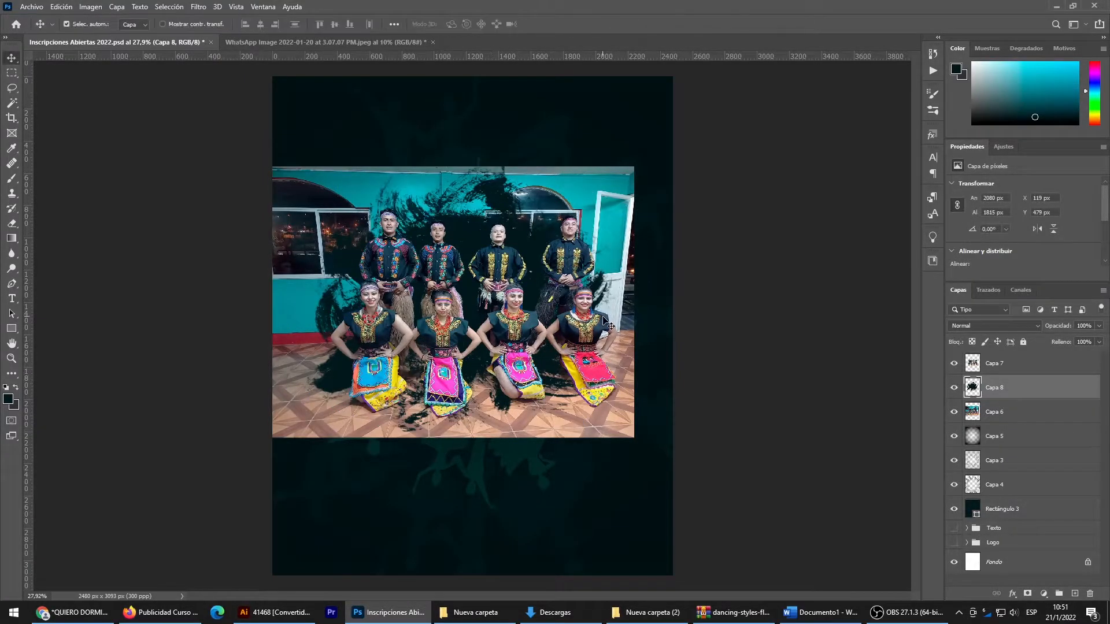
- Copy the splash-shaped area of the Capa 6 photo to a new layer, and delete Capa 6 and the Capa 8 splash
left_click(973, 389, "ctrl")
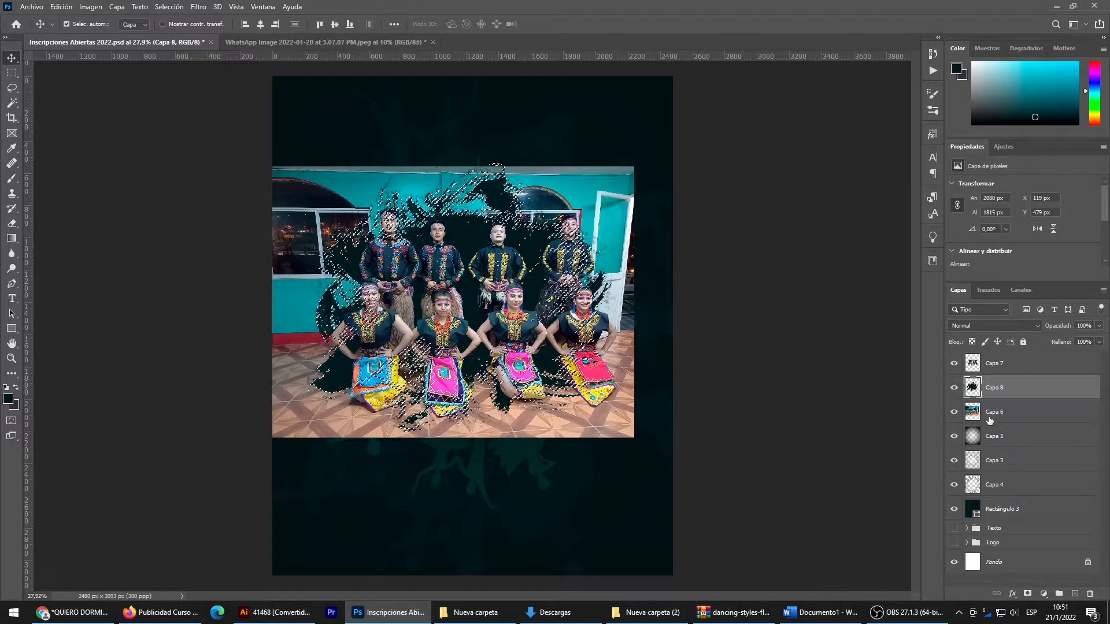
left_click(972, 412)
key("ctrl+j")
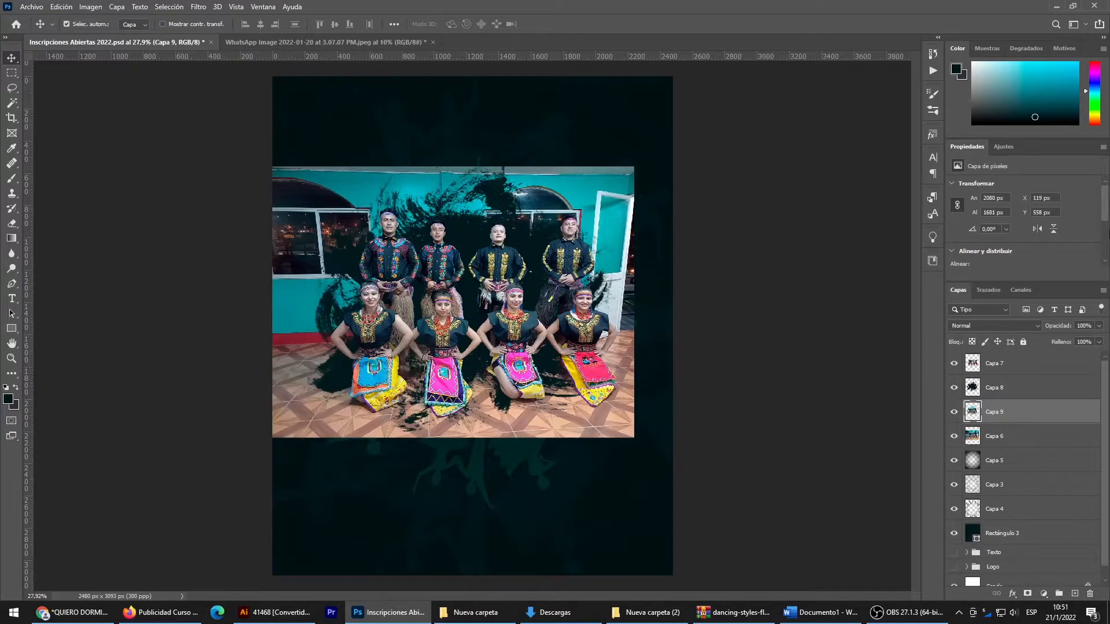
left_click(991, 437)
key("Delete")
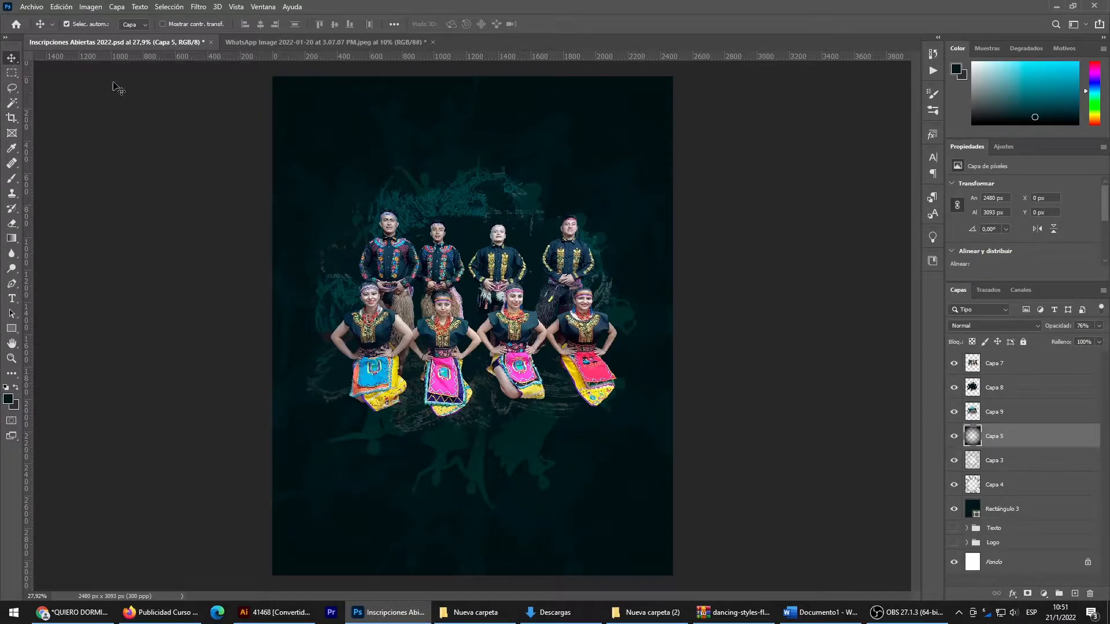
left_click(480, 228)
key("Delete")
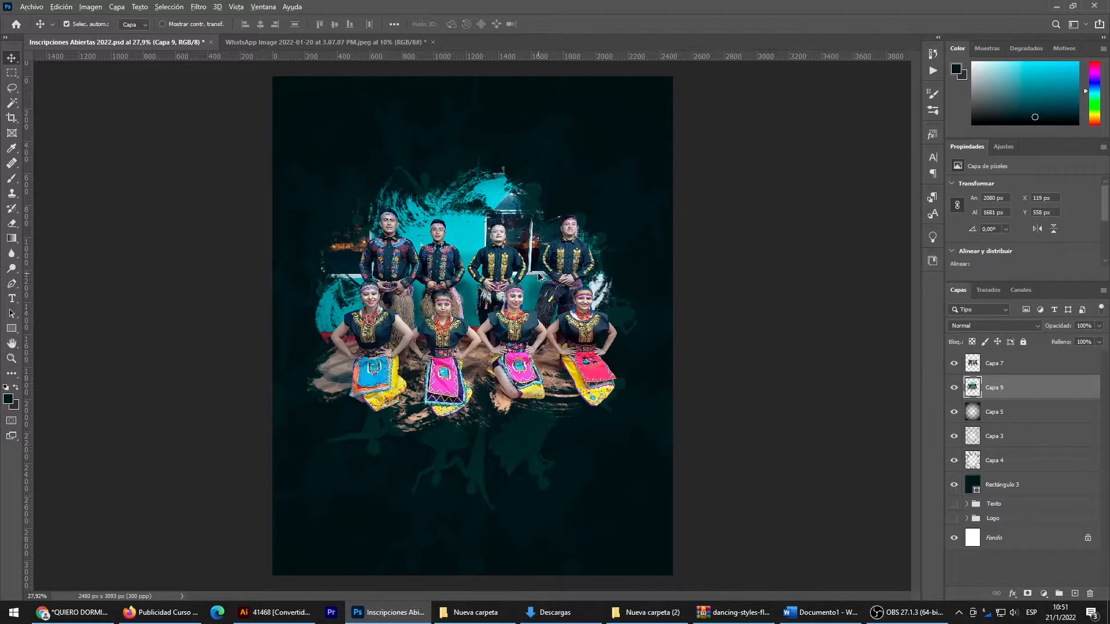
- Move the colourful mask smart object directly above Rectángulo 3 in the layer order and enlarge it proportionally to about 1528 px wide
scroll(546, 277, "up", 2)
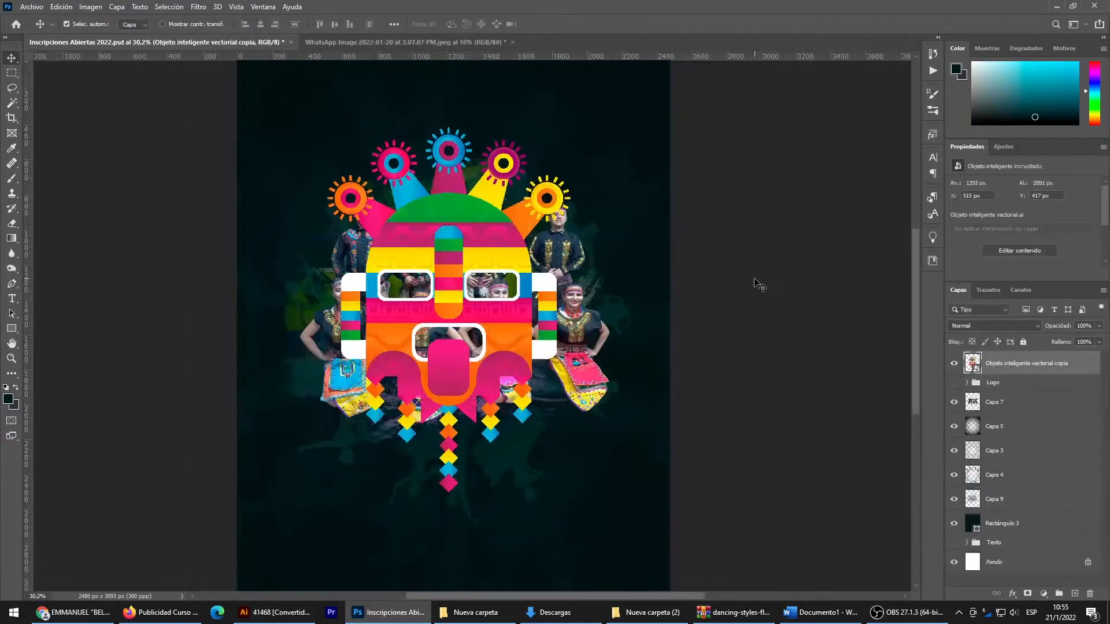
left_click_drag(1021, 370, 1010, 510)
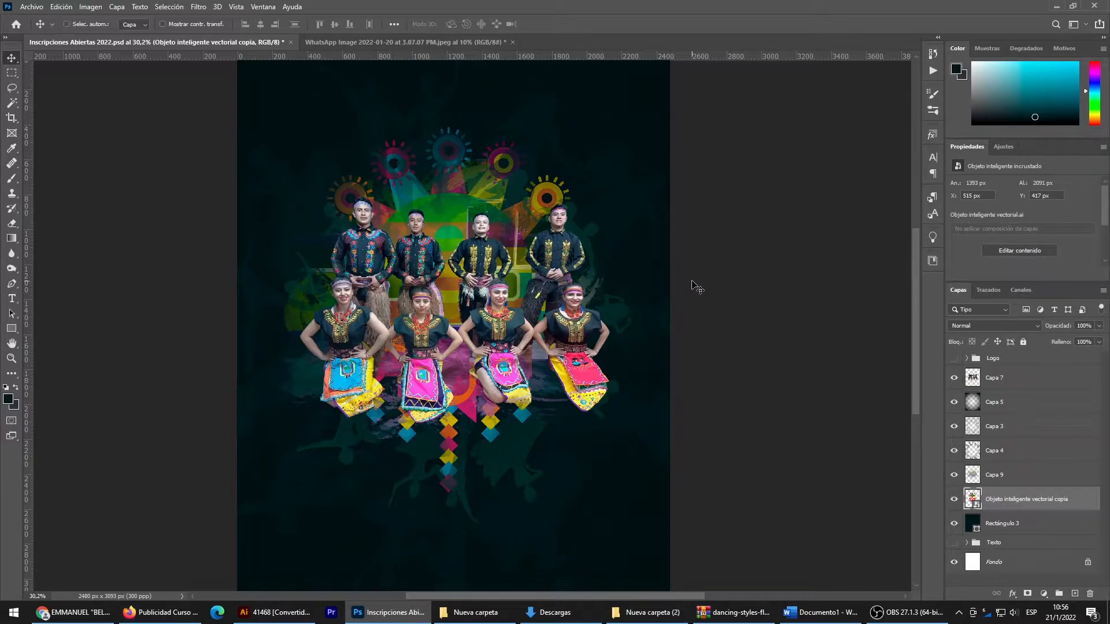
key("ctrl+t")
left_click_drag(491, 286, 494, 266)
left_click_drag(453, 111, 452, 93)
mouse_move(459, 473)
left_mouse_down()
mouse_move(455, 510)
mouse_move(454, 492)
left_mouse_up()
left_click_drag(476, 430, 477, 421)
key("Return")
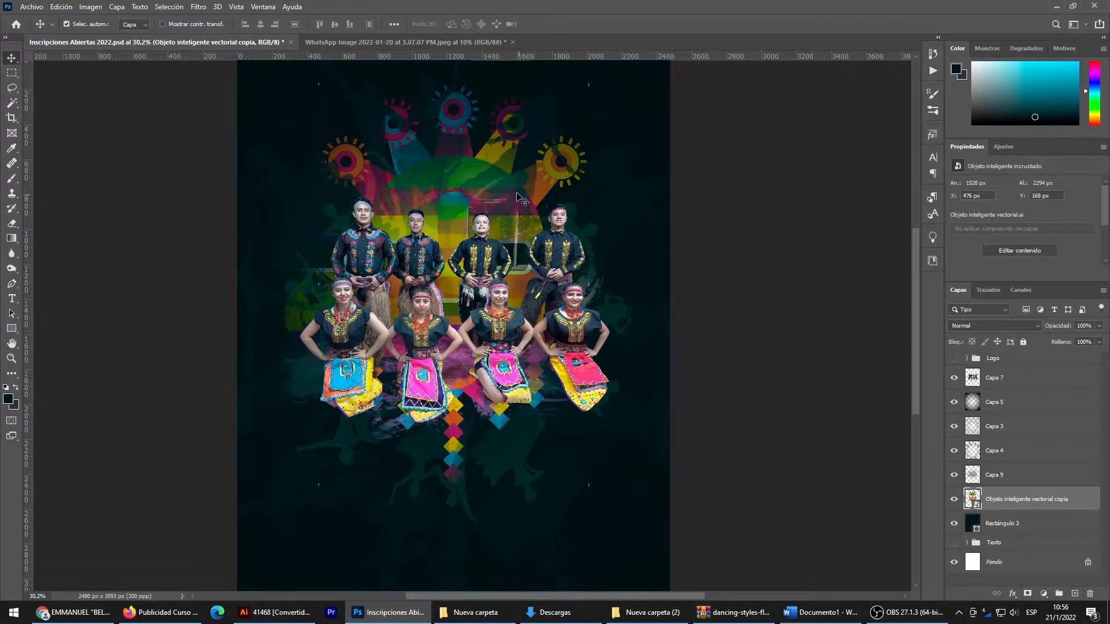
- Move the mask up to about Y -95 px so its crown meets the flyer's upper edge above the dancers
scroll(461, 136, "up", 2)
scroll(489, 195, "down", 2)
scroll(474, 202, "up", 2)
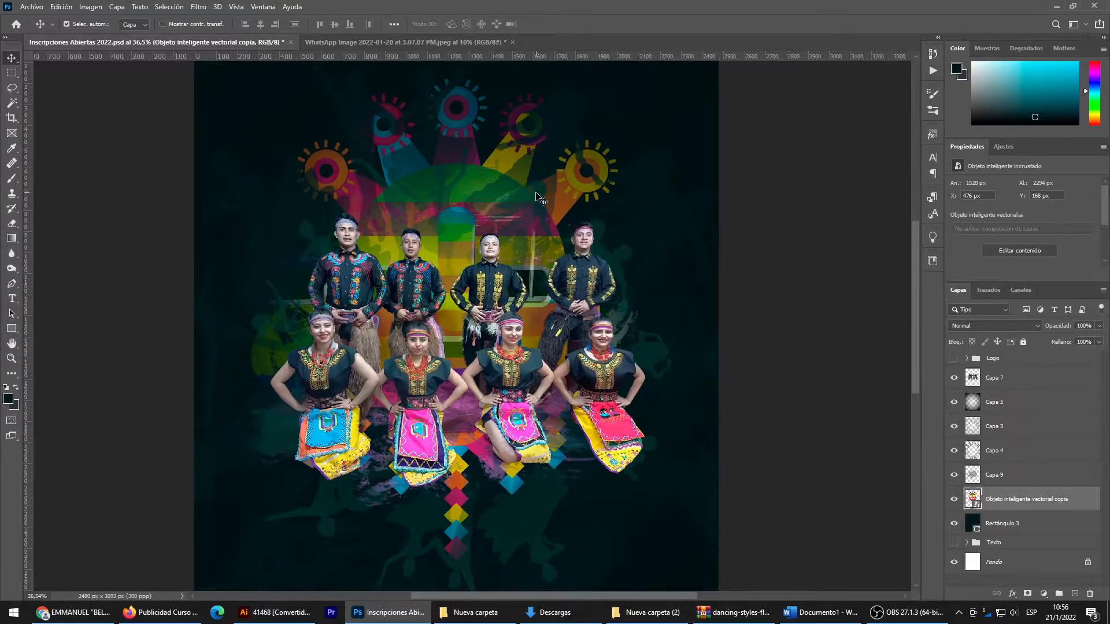
scroll(540, 199, "down", 2)
key("ctrl+t")
left_click_drag(456, 338, 455, 305)
key("Return")
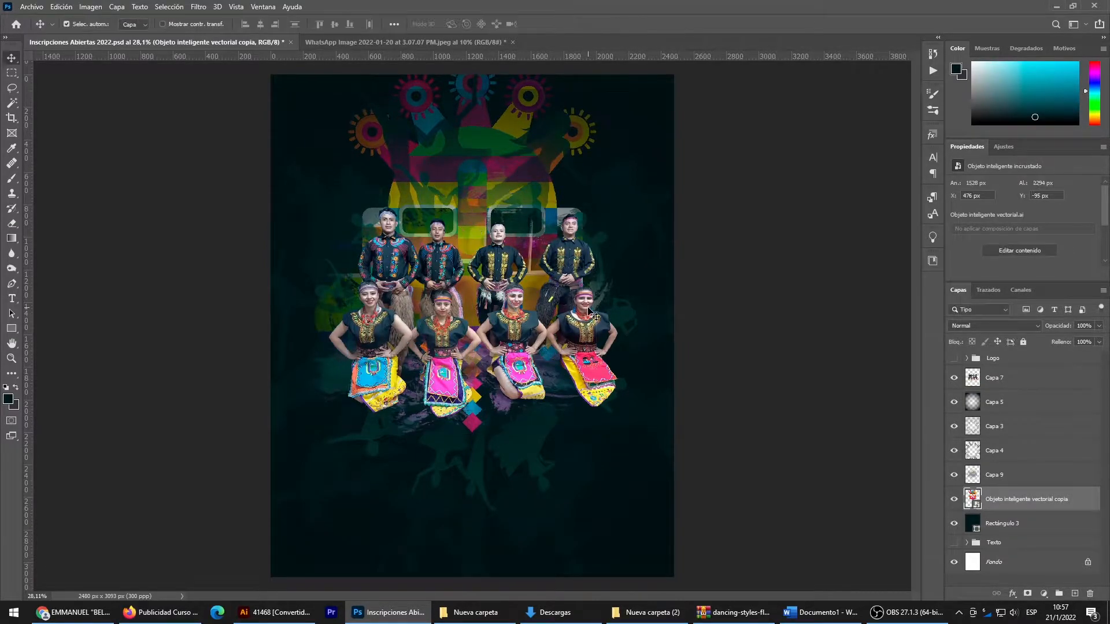
- Try to erase the silhouettes on Capa 4 over the mask's crown with the 2539 px soft Eraser at 62% opacity
left_click(490, 115)
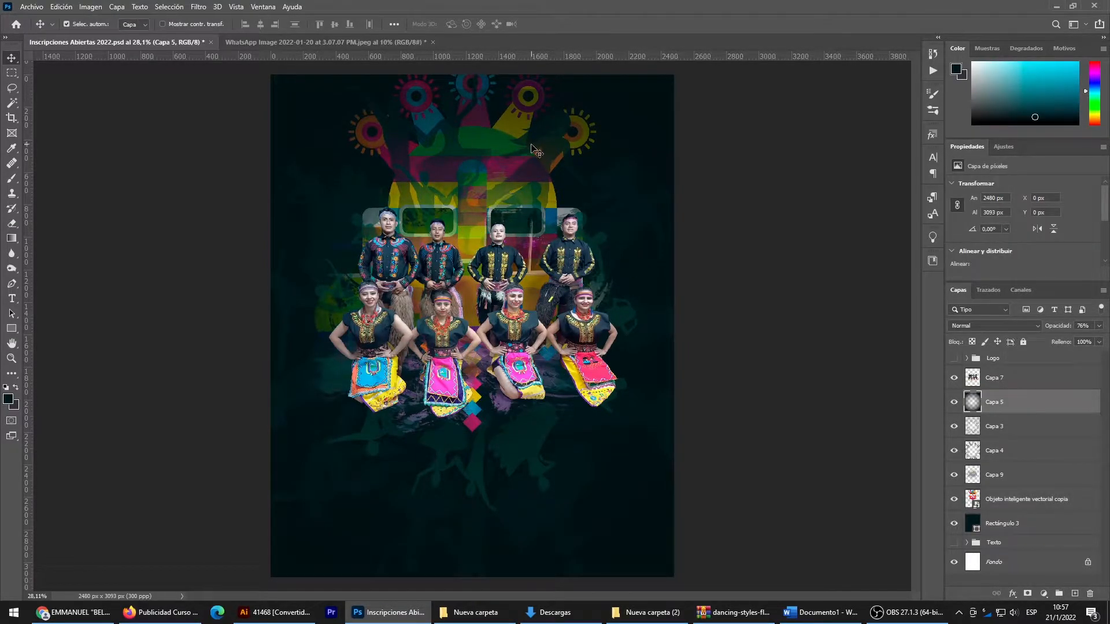
left_click(987, 433)
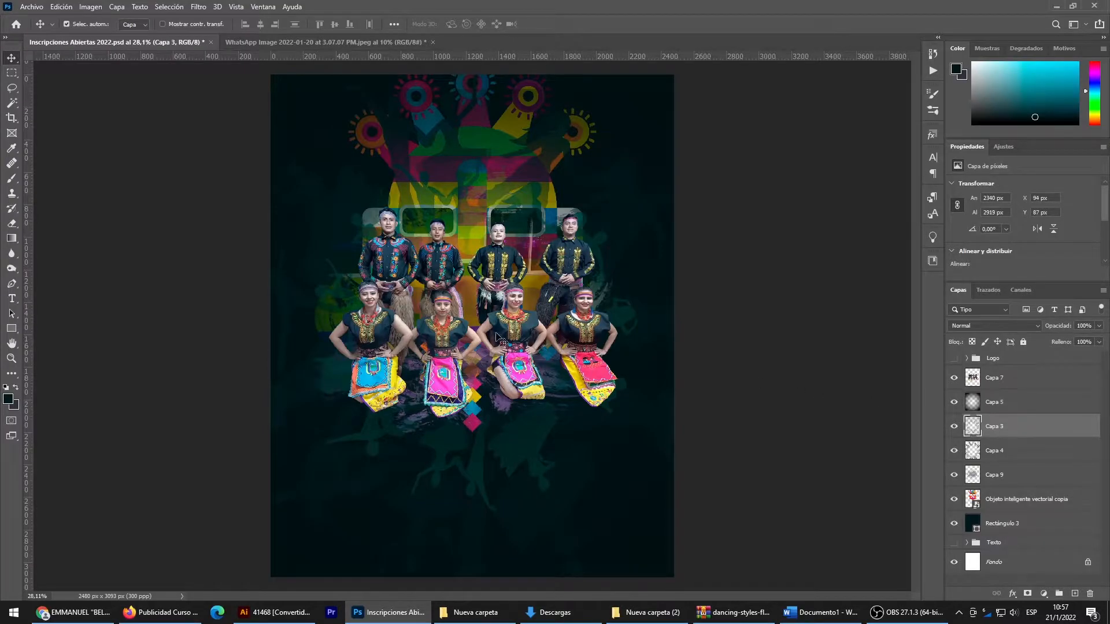
left_click(1025, 455)
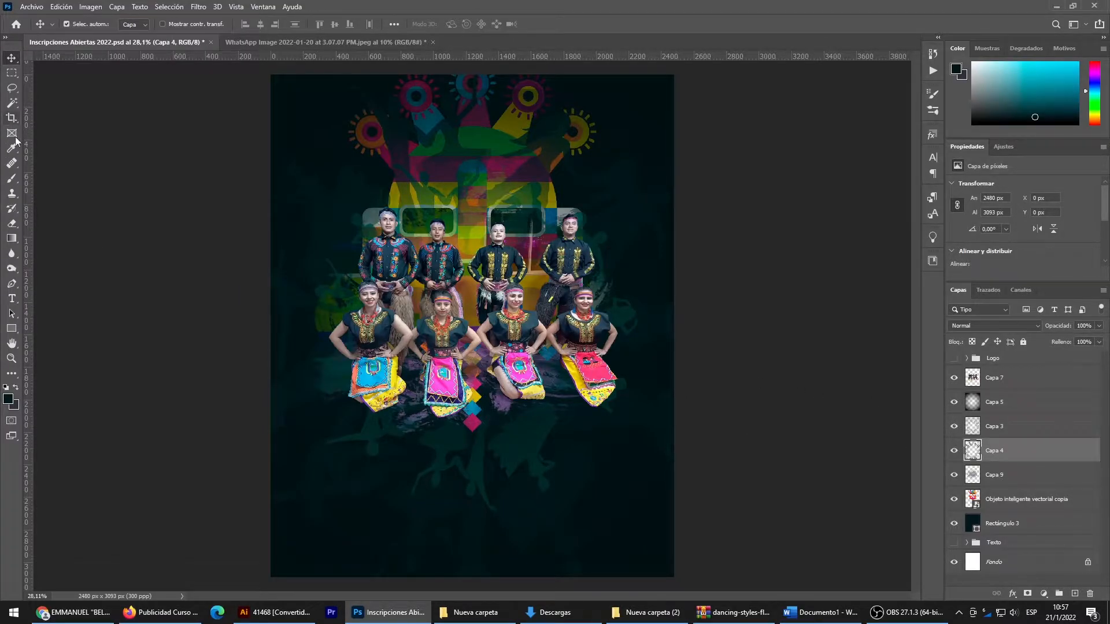
left_click(14, 224)
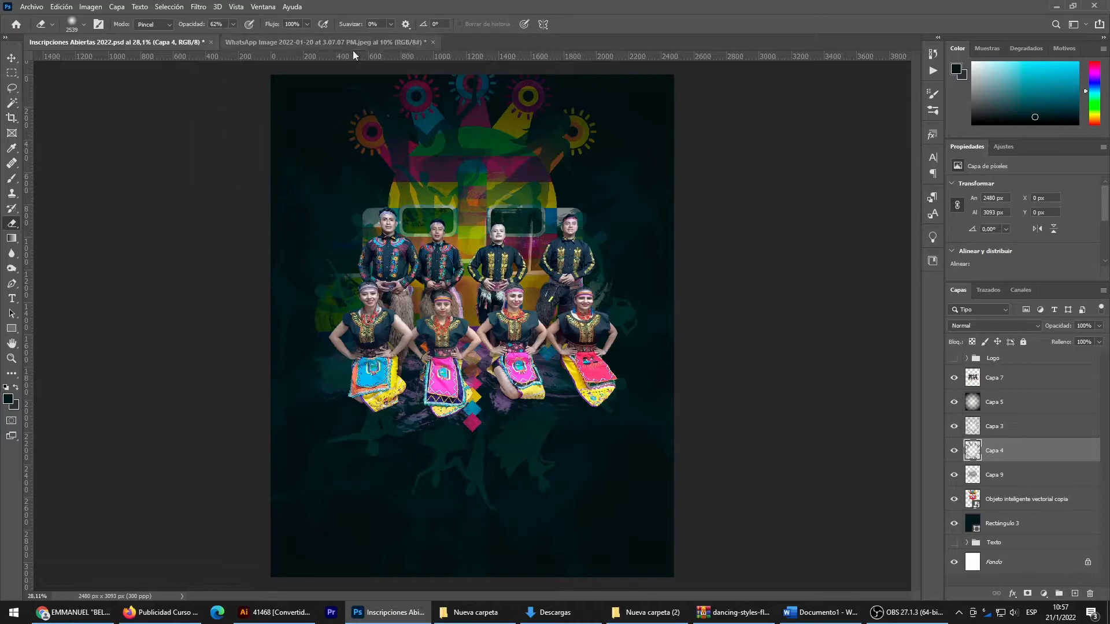
left_click_drag(397, 79, 656, 79)
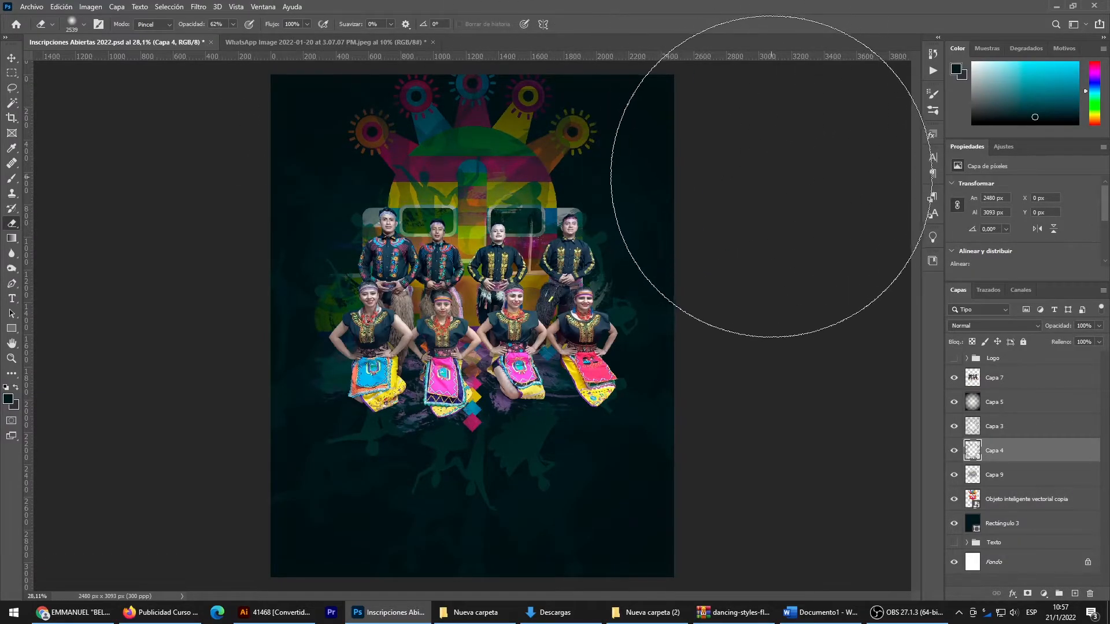
key("ctrl+z")
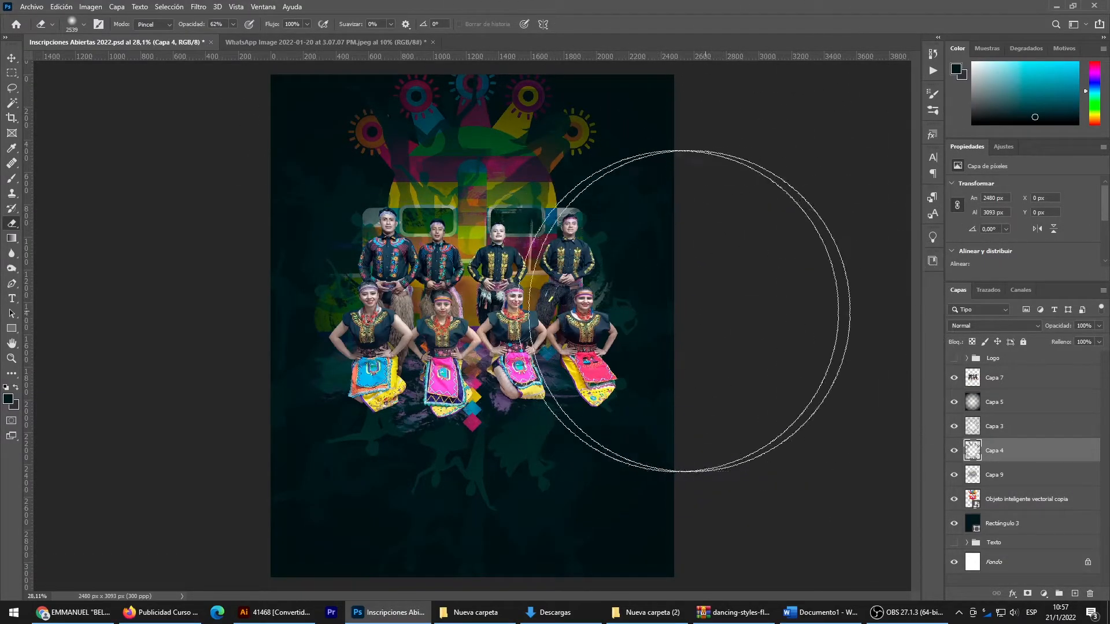
- Move the outer silhouette ring layer, Capa 4, below the mask layer and directly above Rectángulo 3
left_click(1000, 475)
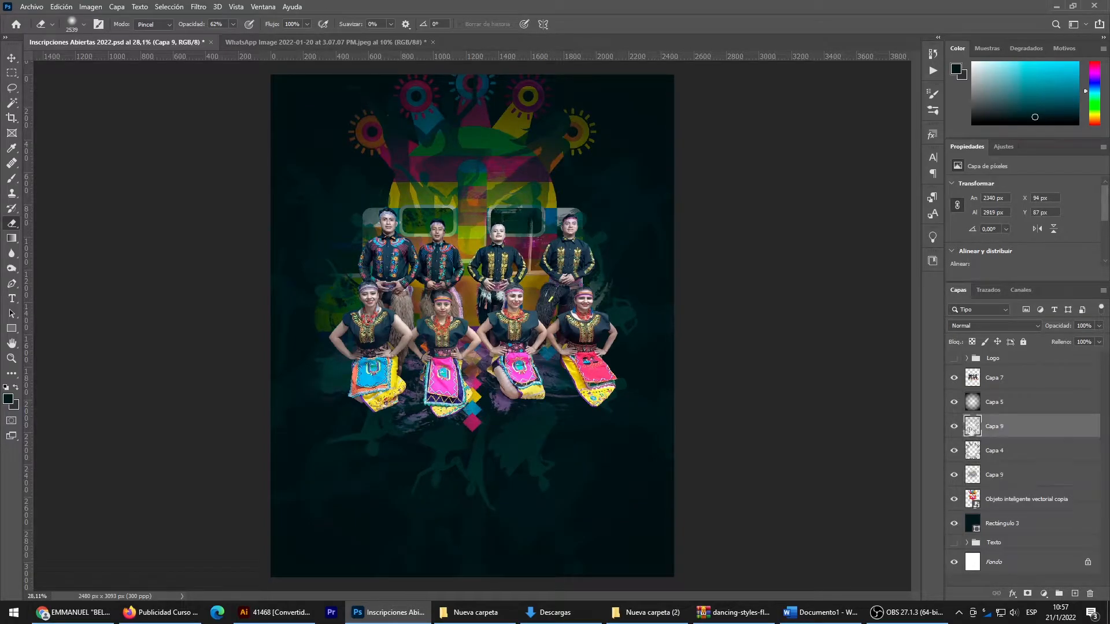
left_click(983, 432)
scroll(507, 315, "down", 7)
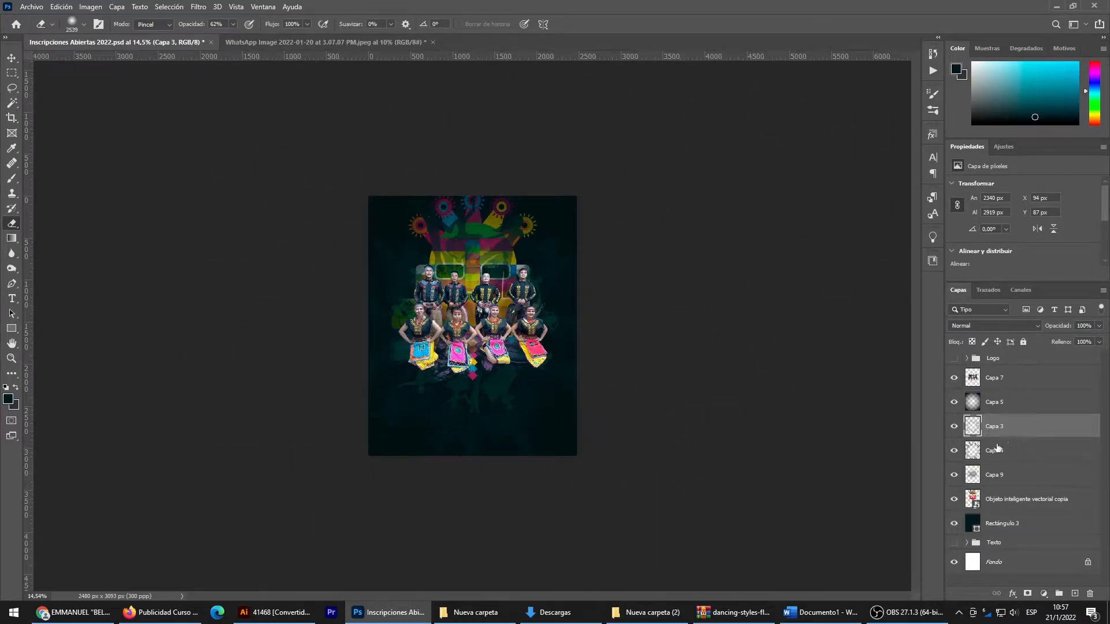
left_click_drag(995, 455, 994, 511)
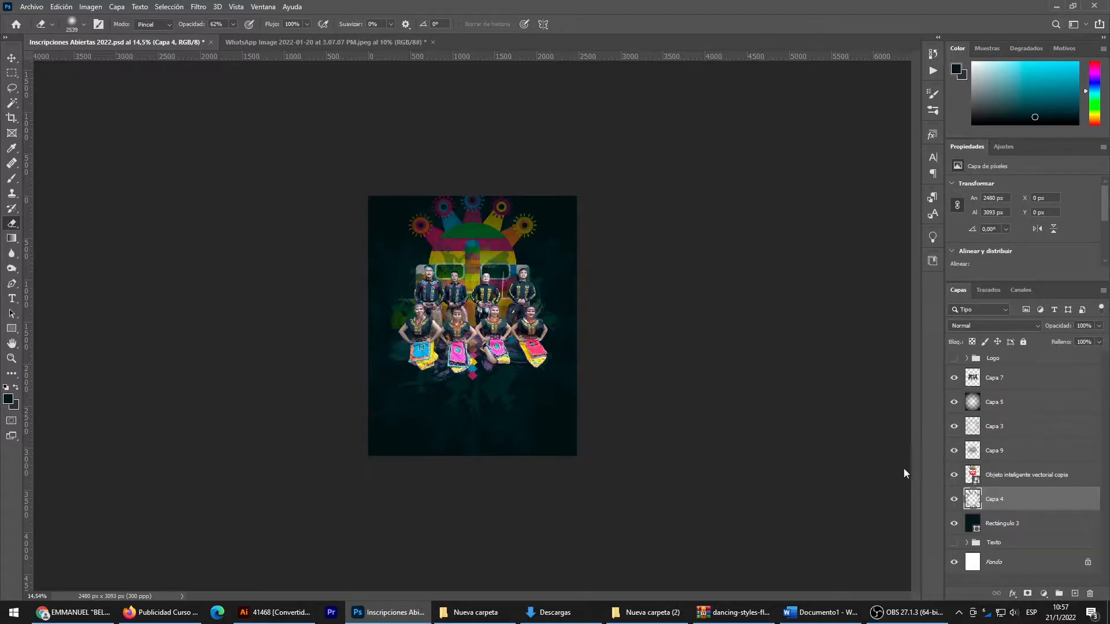
- Move the mask layer above Capa 9 and Capa 3 so it sits directly below Capa 5
left_click(12, 58)
scroll(451, 242, "up", 8)
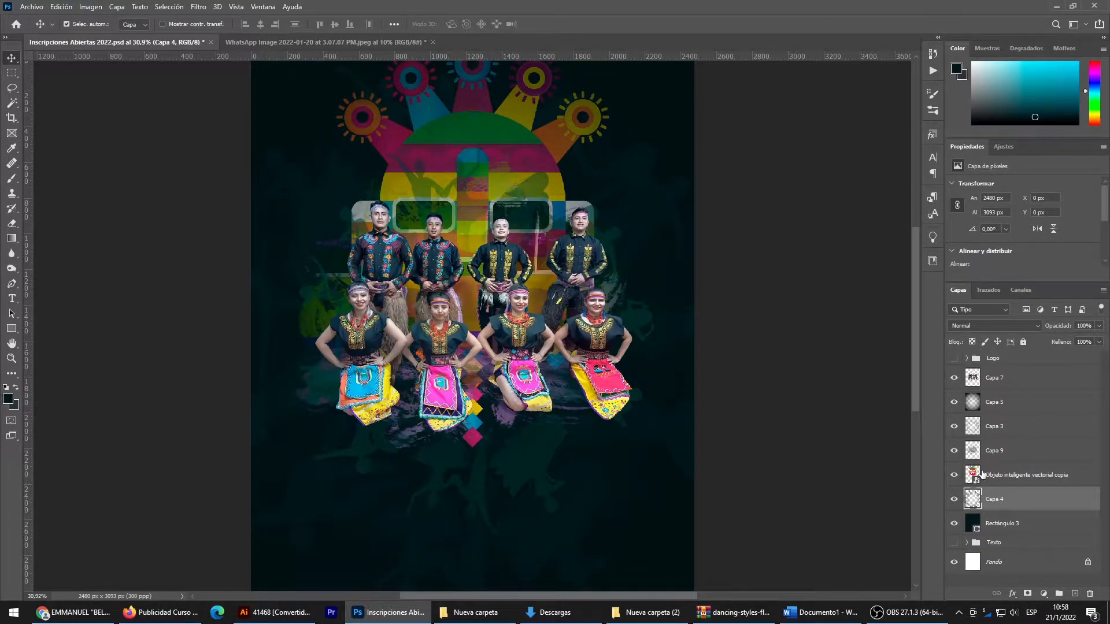
left_click_drag(988, 473, 993, 446)
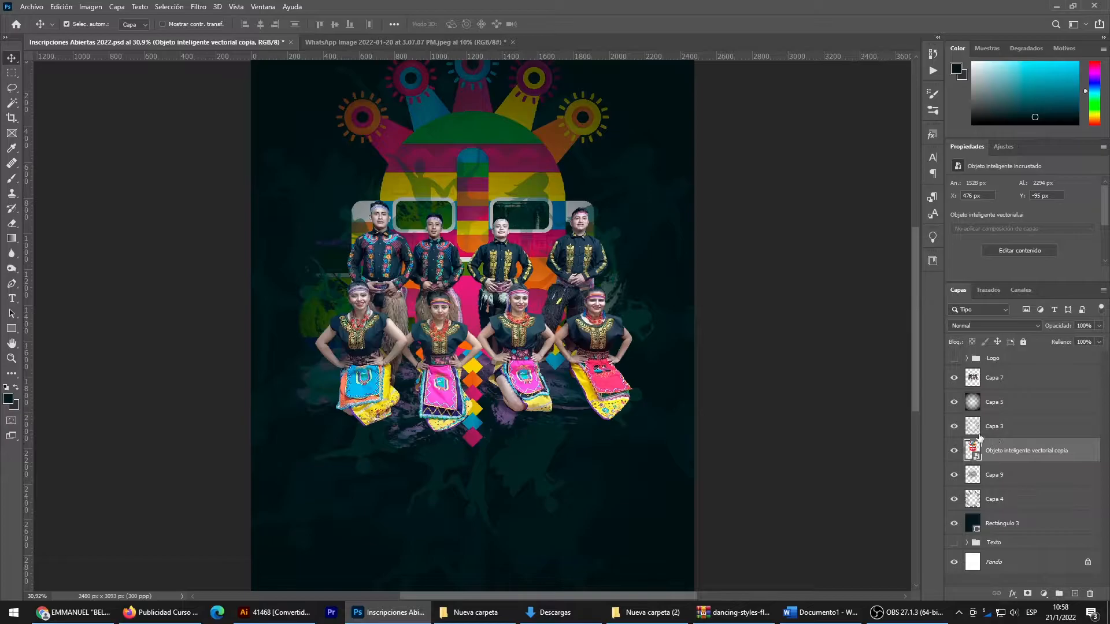
left_click_drag(994, 450, 988, 424)
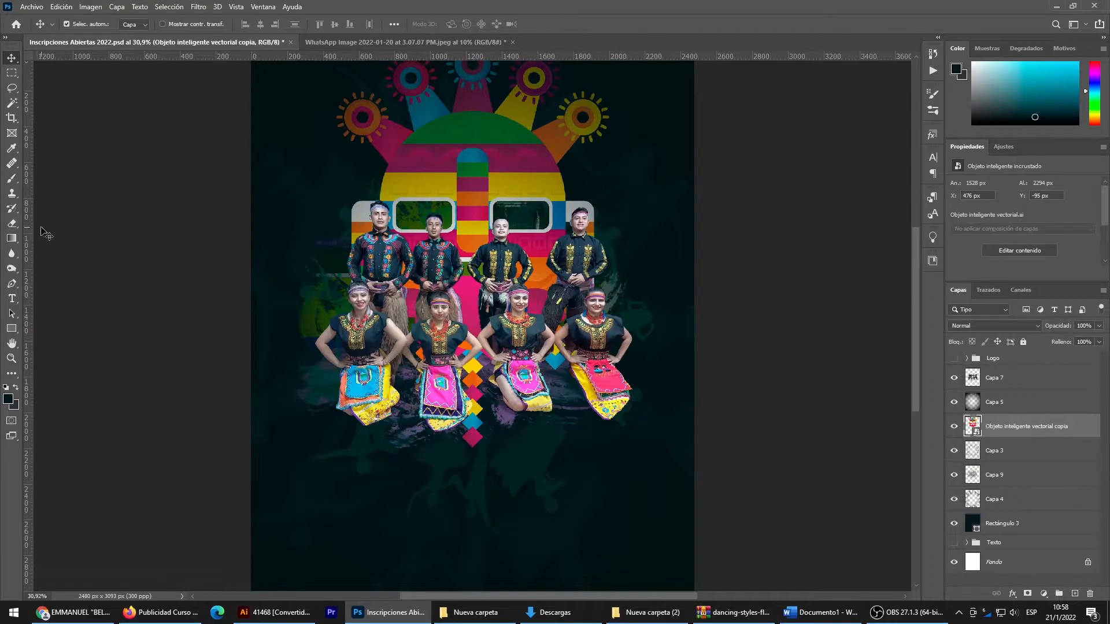
- Rasterize the mask layer and fade its lower part behind and below the dancers with the 2539 px soft Eraser at 62% opacity
left_click(12, 224)
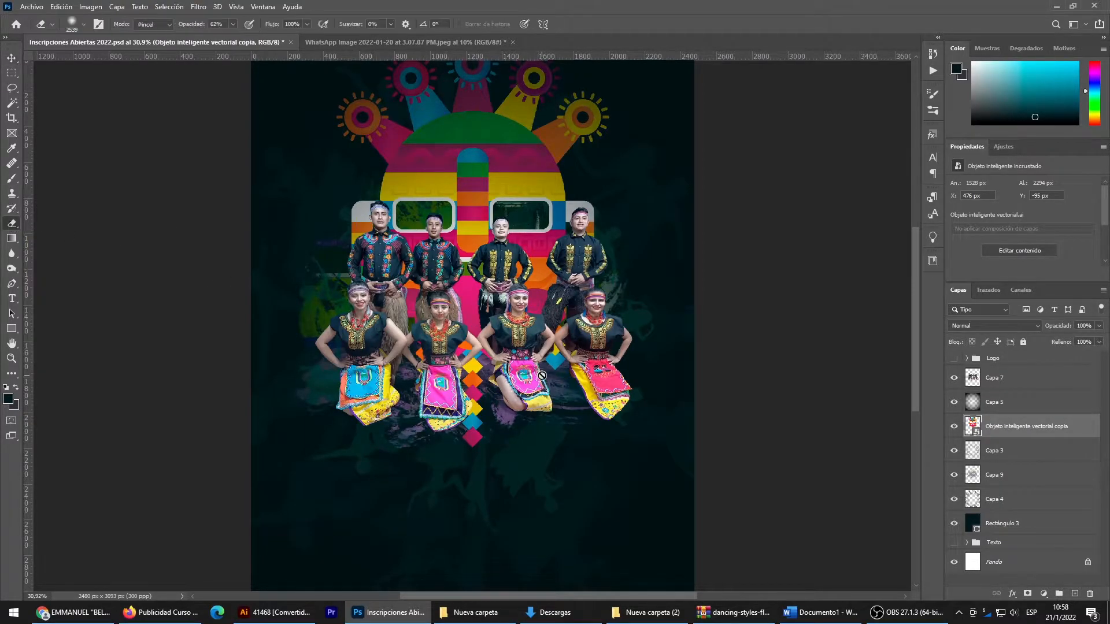
left_click(498, 341)
left_click(514, 234)
left_click_drag(454, 448, 674, 458)
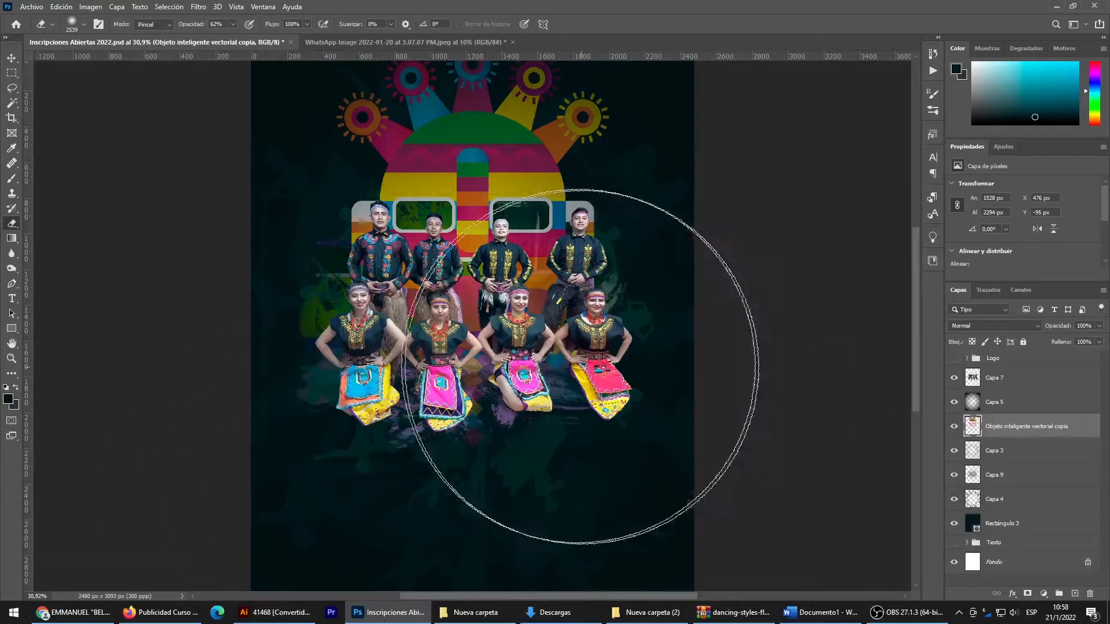
scroll(802, 365, "down", 2)
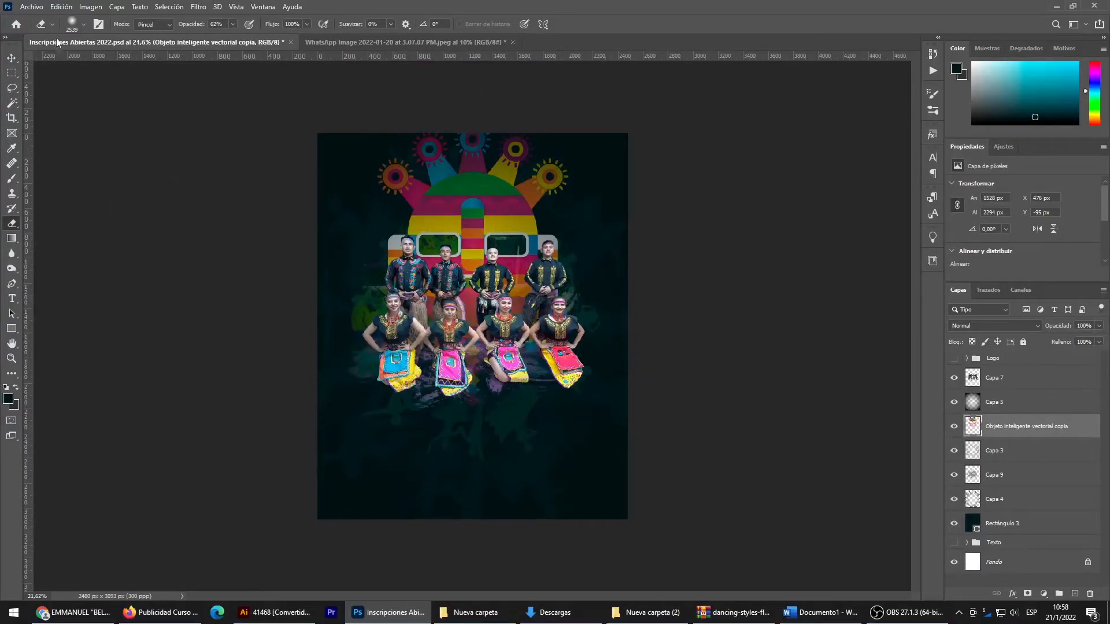
- Move the mask layer down until its Y position is 16 px, bringing the full crown inside the canvas
left_click(12, 57)
key("ctrl+t")
left_click_drag(511, 197, 511, 211)
key("Return")
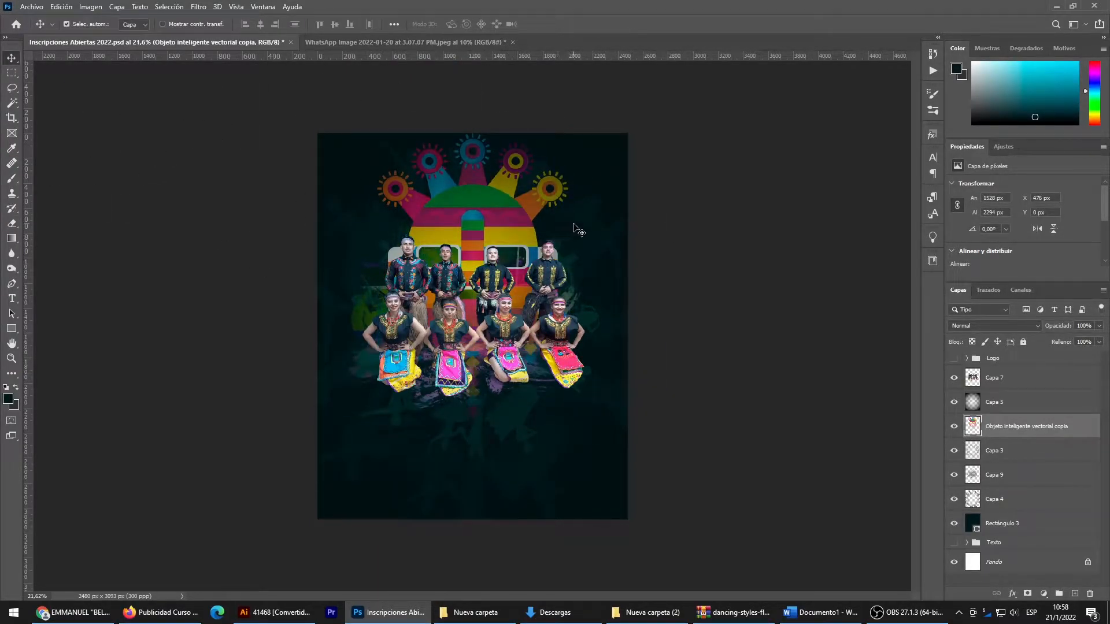
key("Down")
key("Down")
key("Down")
key("Down")
key("Down")
key("Down")
key("Down")
key("Down")
key("Down")
key("Down")
key("Down")
key("Down")
key("Down")
key("Down")
key("Down")
key("Down")
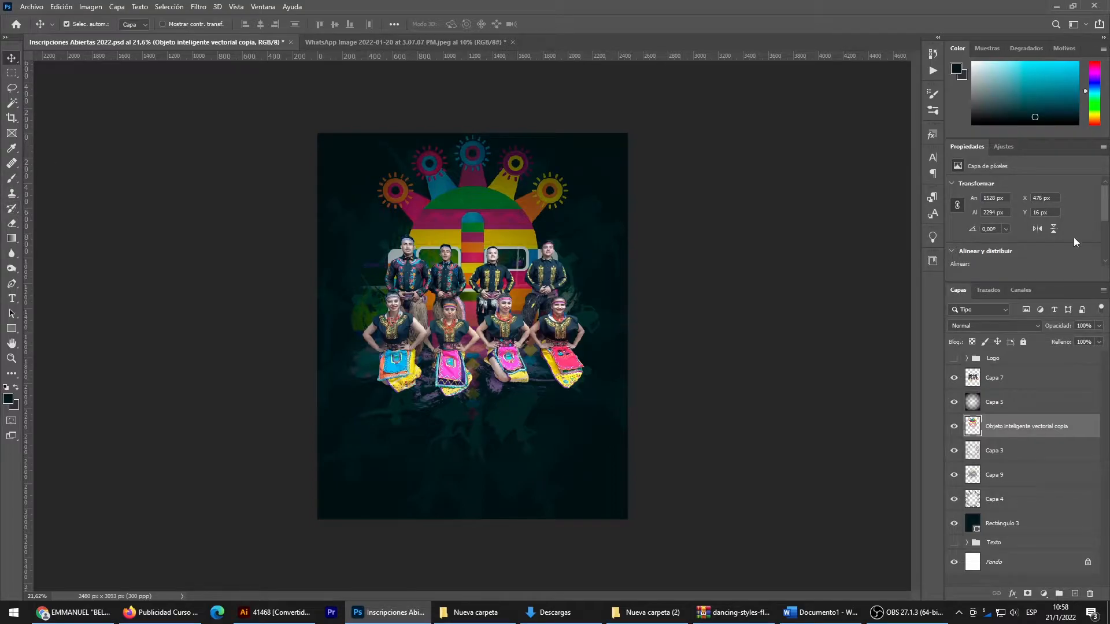
- Lower the mask layer's opacity to 73%
left_click(1099, 327)
left_click_drag(1095, 342, 1086, 343)
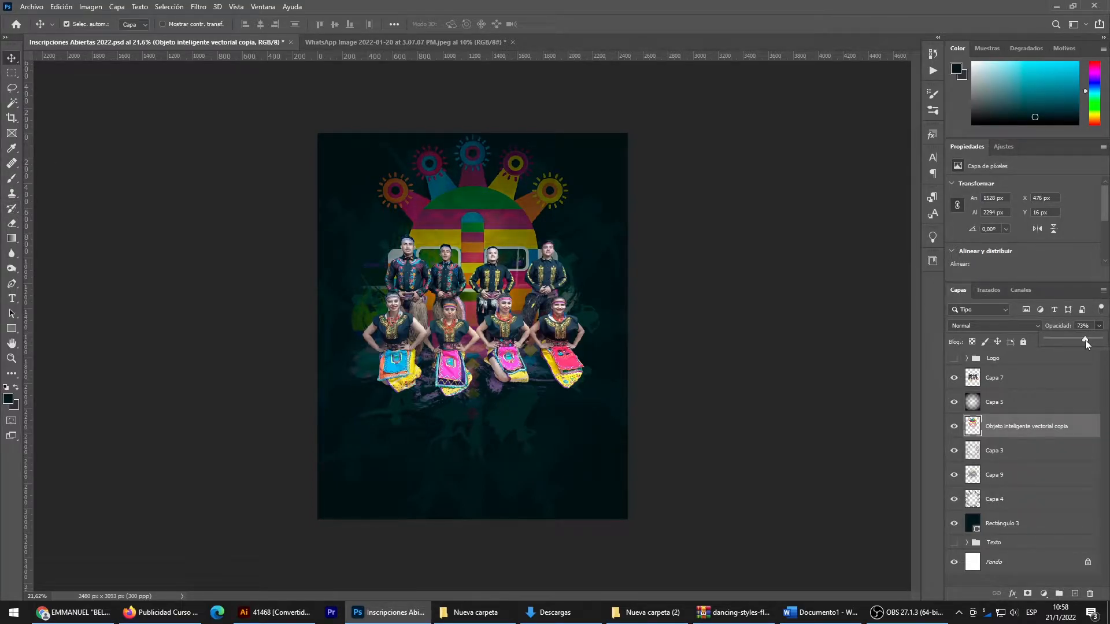
left_click(665, 284)
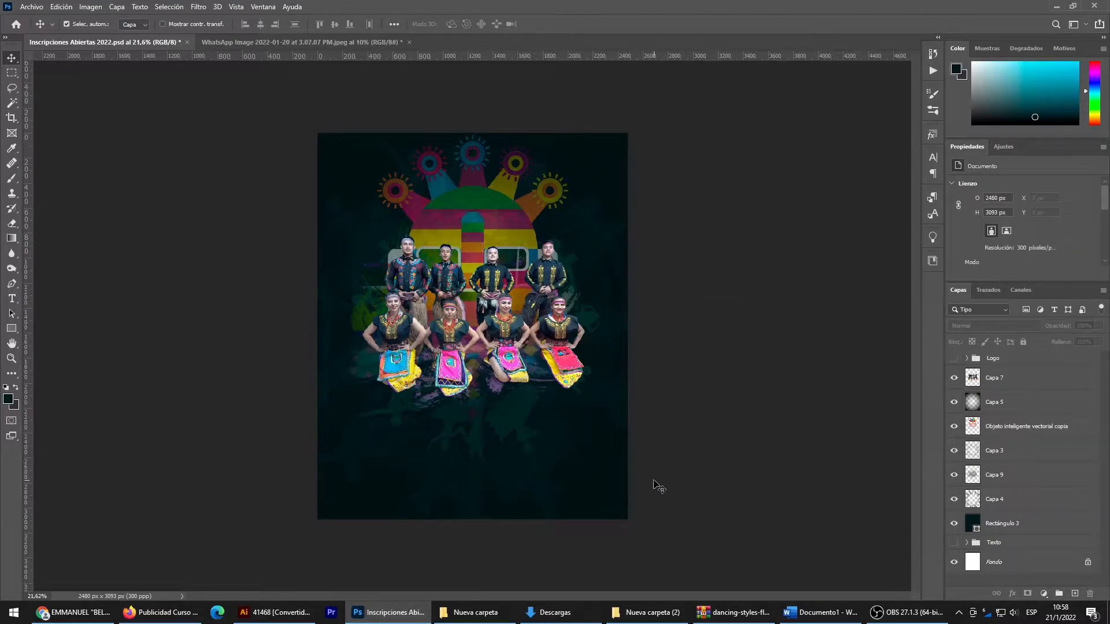
- Change the fill colour of the background shape Rectángulo 3 to a bright, fully saturated magenta
left_click(607, 487)
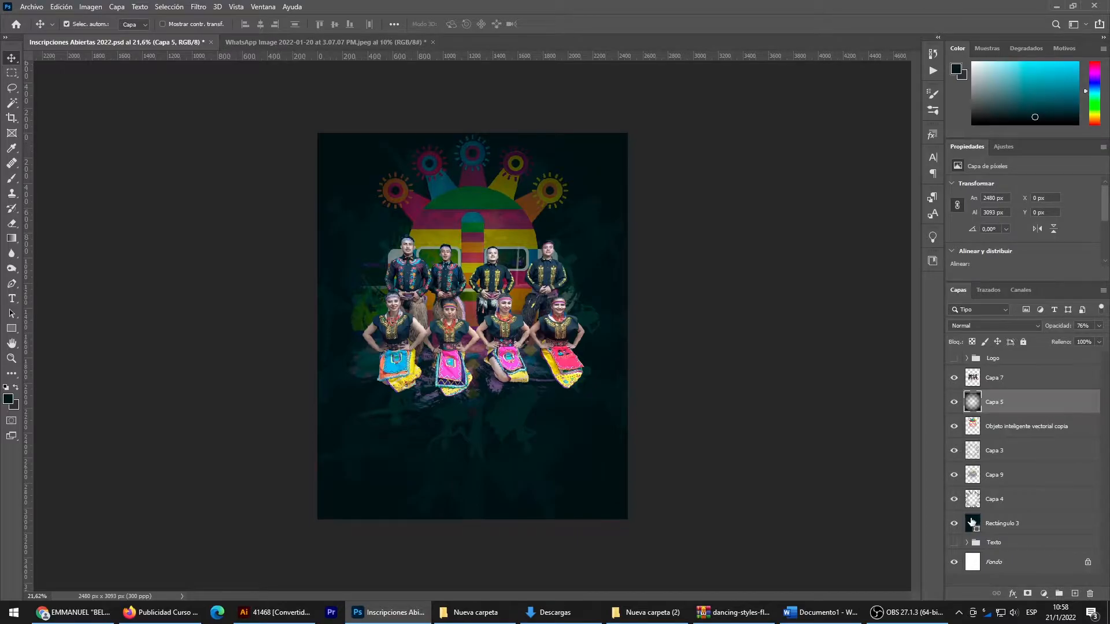
double_click(972, 522)
left_click(899, 192)
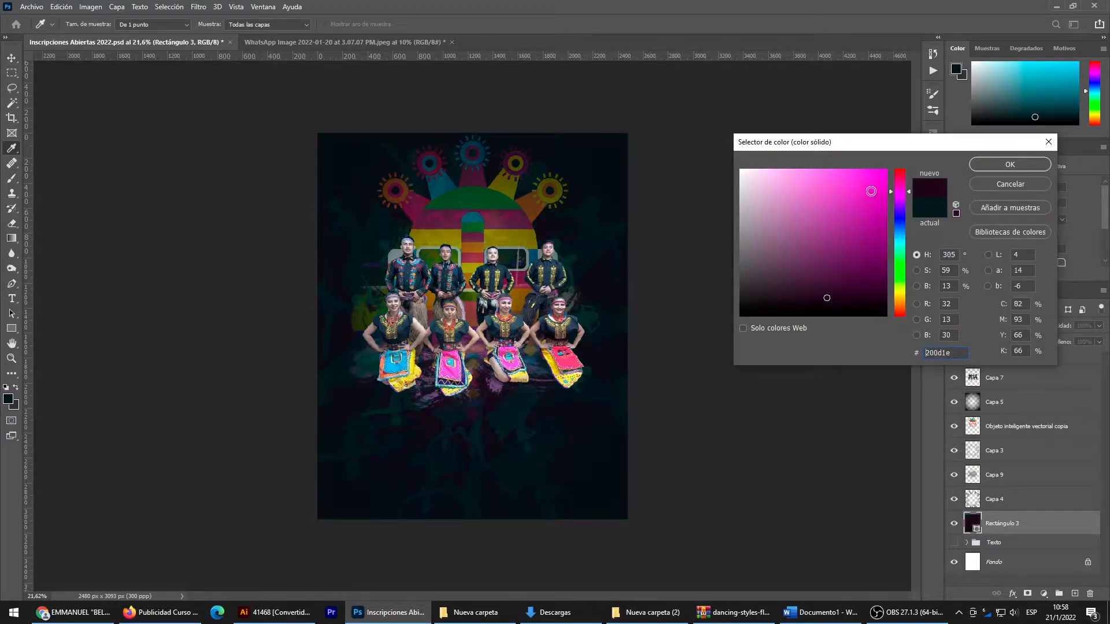
left_click_drag(871, 192, 899, 164)
left_click(1000, 164)
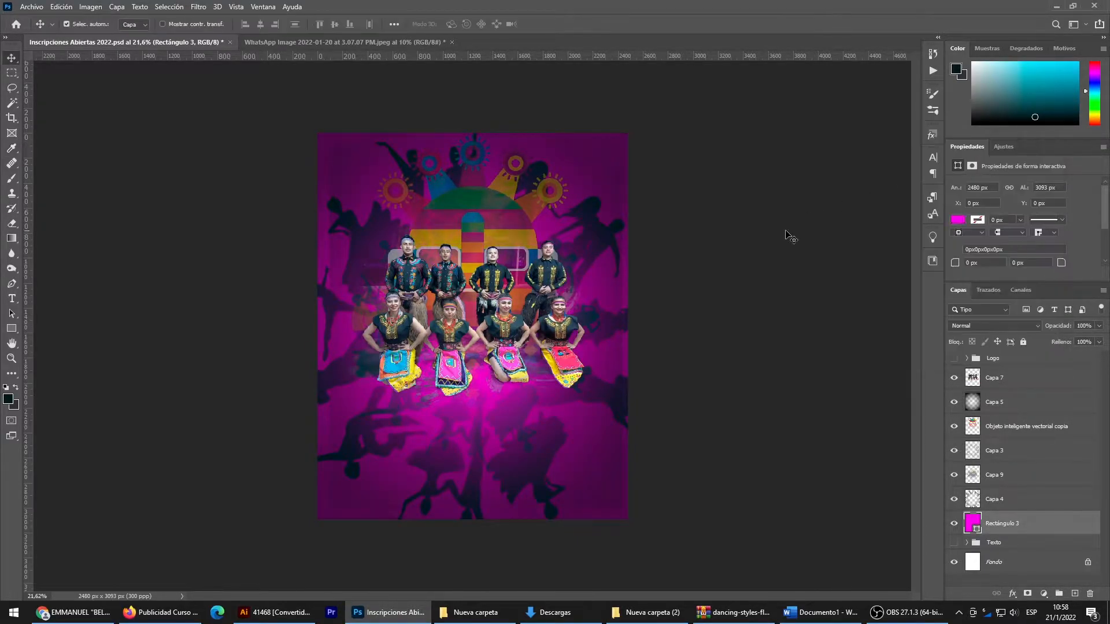
left_click(594, 219)
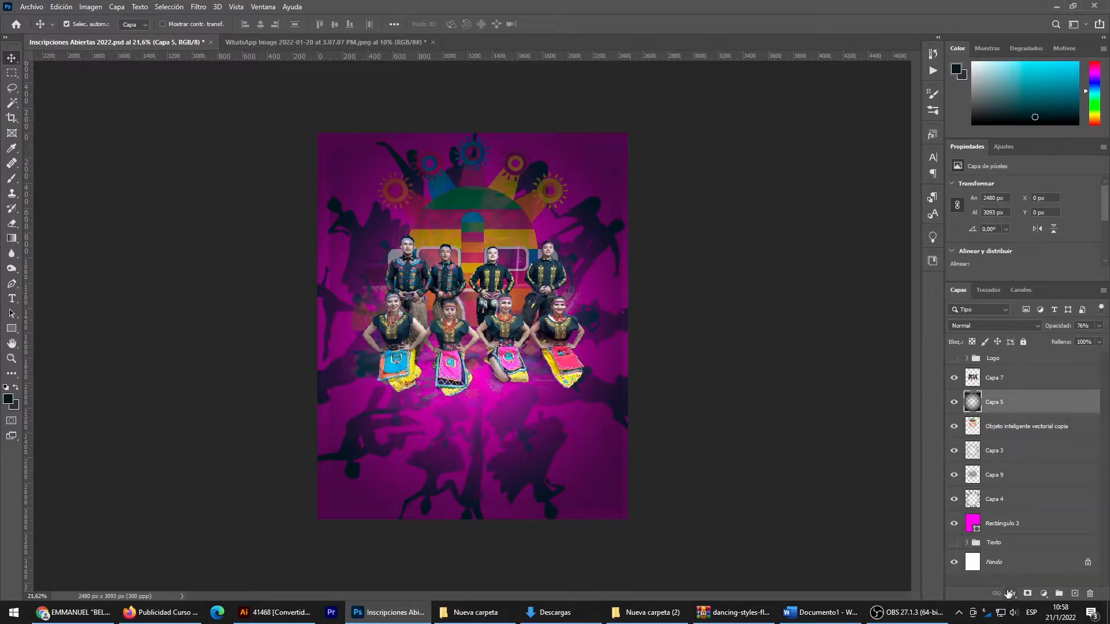
mouse_move(342, 154)
left_mouse_down()
mouse_move(342, 174)
mouse_move(342, 158)
left_mouse_up()
key("Left")
key("Left")
key("Left")
key("Left")
key("Left")
key("Left")
key("Left")
- Add a gradient overlay to the silhouettes on Capa 3, with its gradient colour set to yellow ffdb00
left_click(1005, 455)
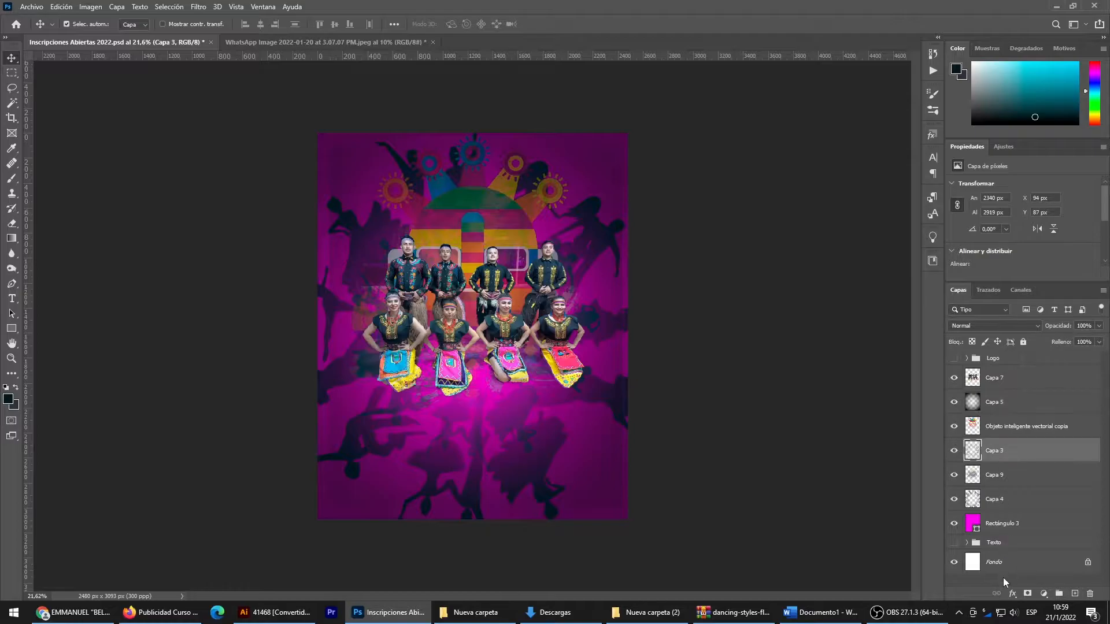
left_click(1014, 594)
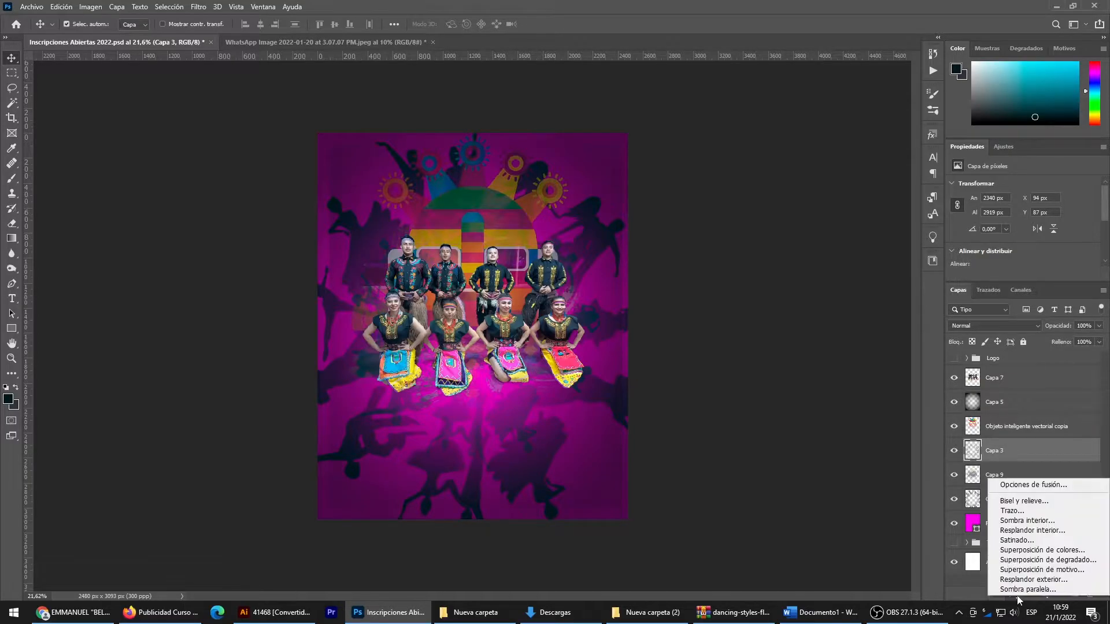
left_click(1000, 485)
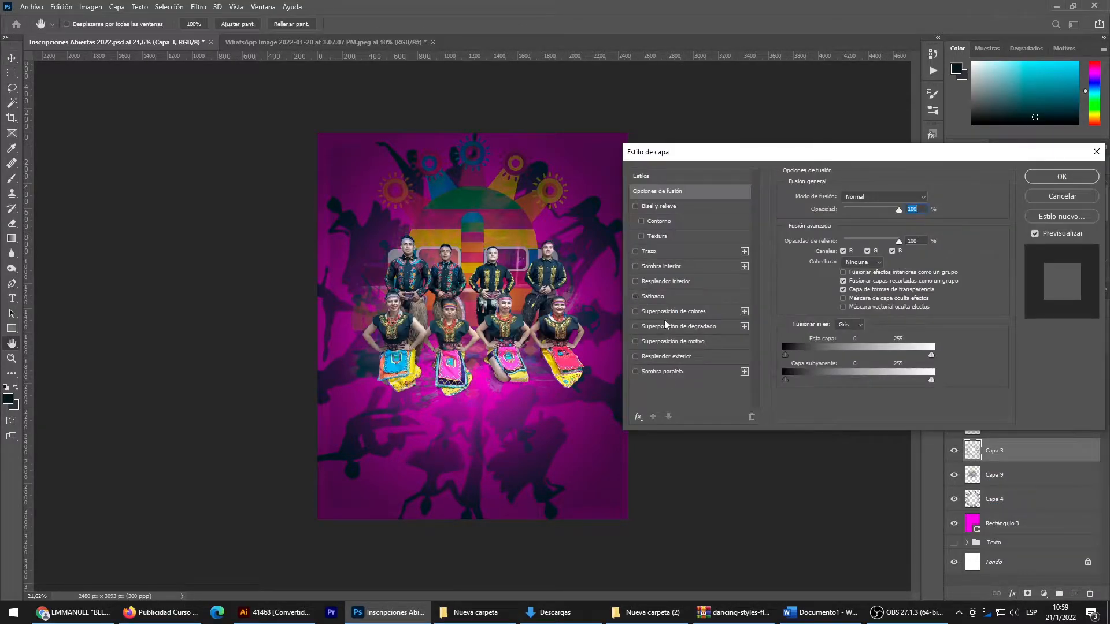
left_click(664, 326)
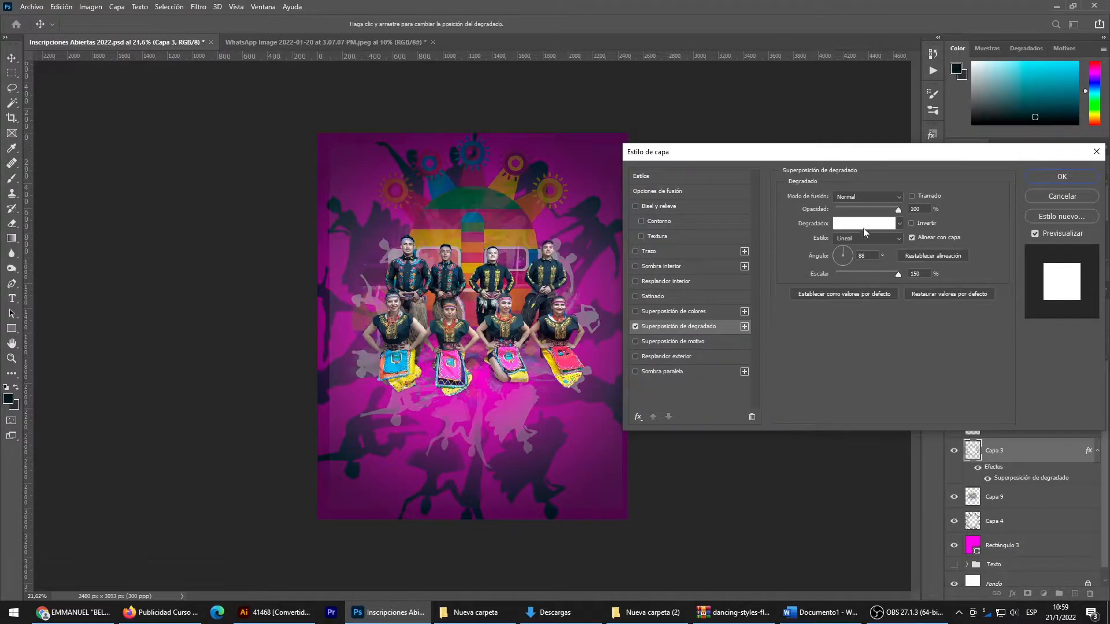
left_click(845, 225)
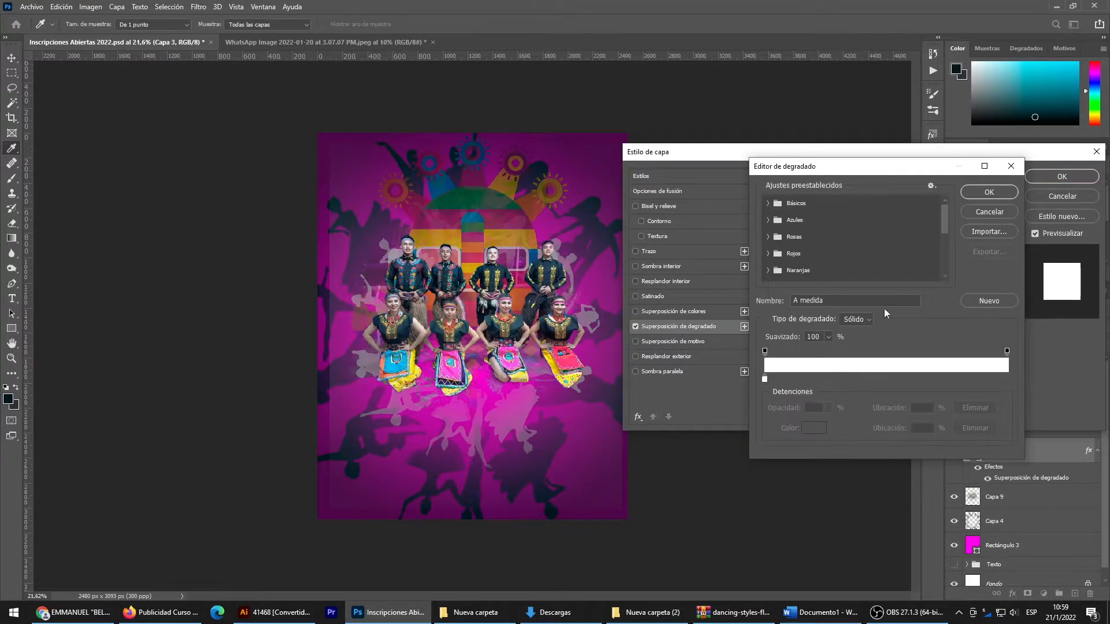
double_click(764, 379)
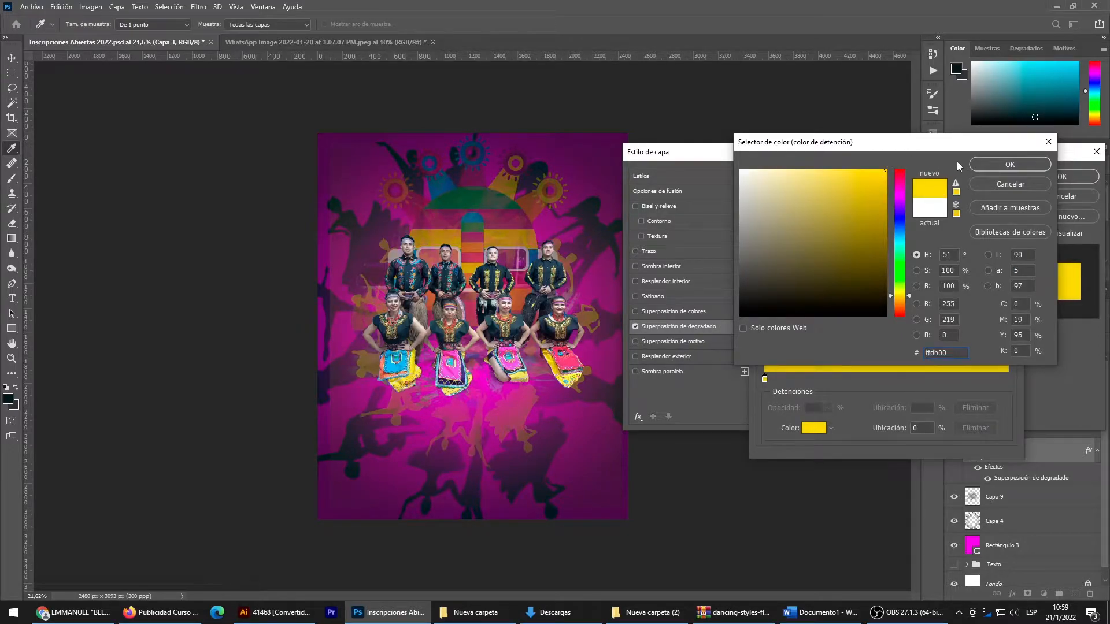
left_click(1010, 165)
left_click(997, 198)
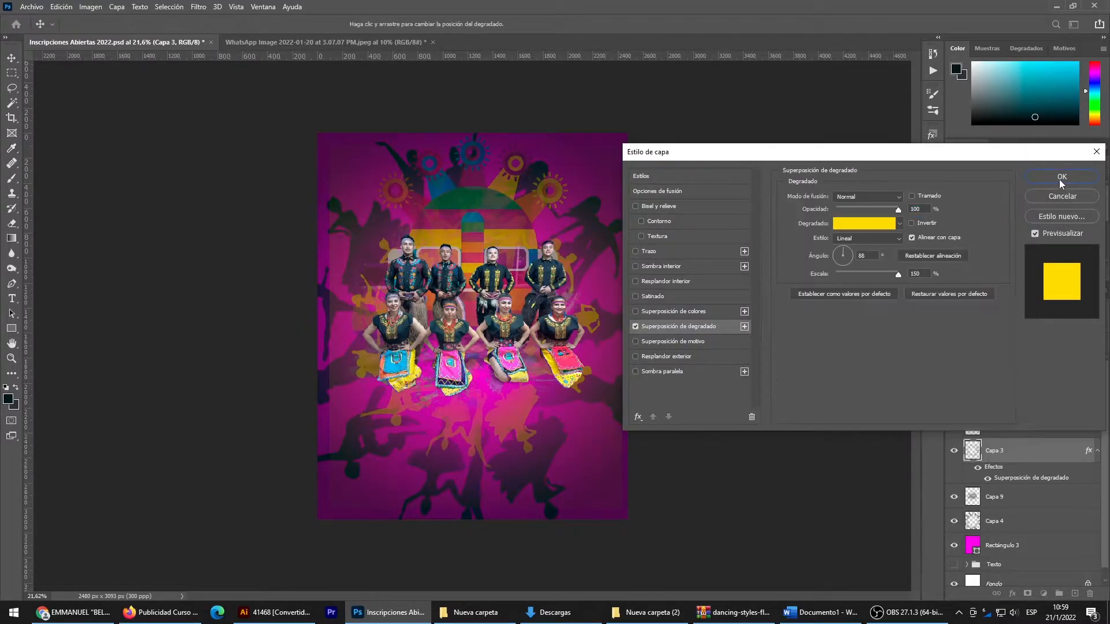
left_click(1060, 179)
- Add a gradient overlay to the outer silhouettes on Capa 4, with its gradient colour set to purple 95079d
left_click(993, 500)
left_click(990, 531)
left_click(1012, 594)
left_click(1033, 481)
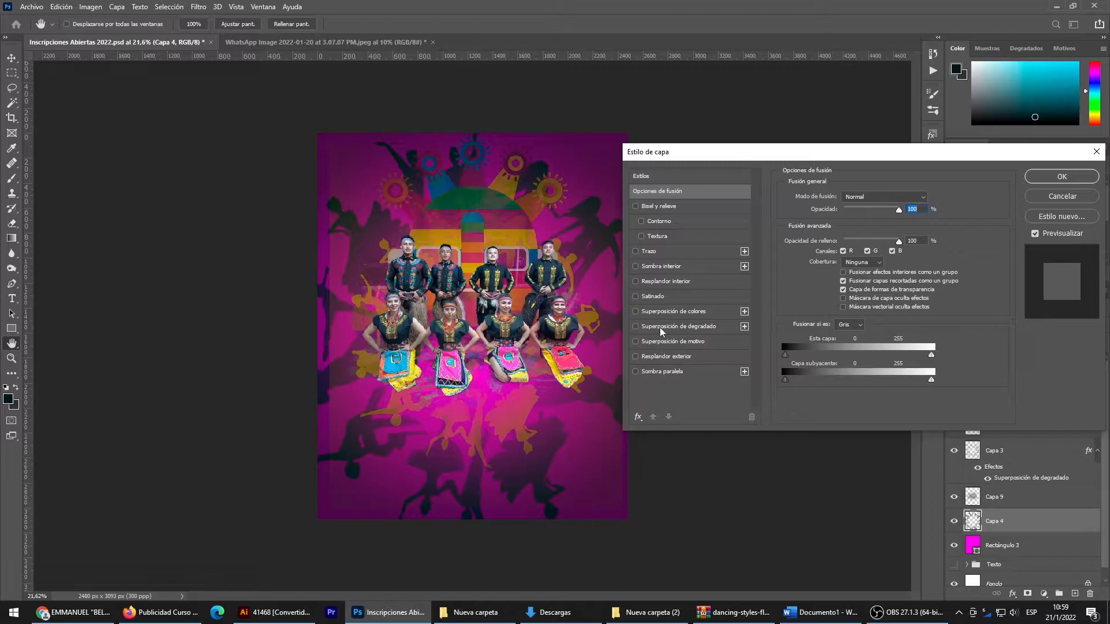
left_click(660, 327)
left_click(846, 229)
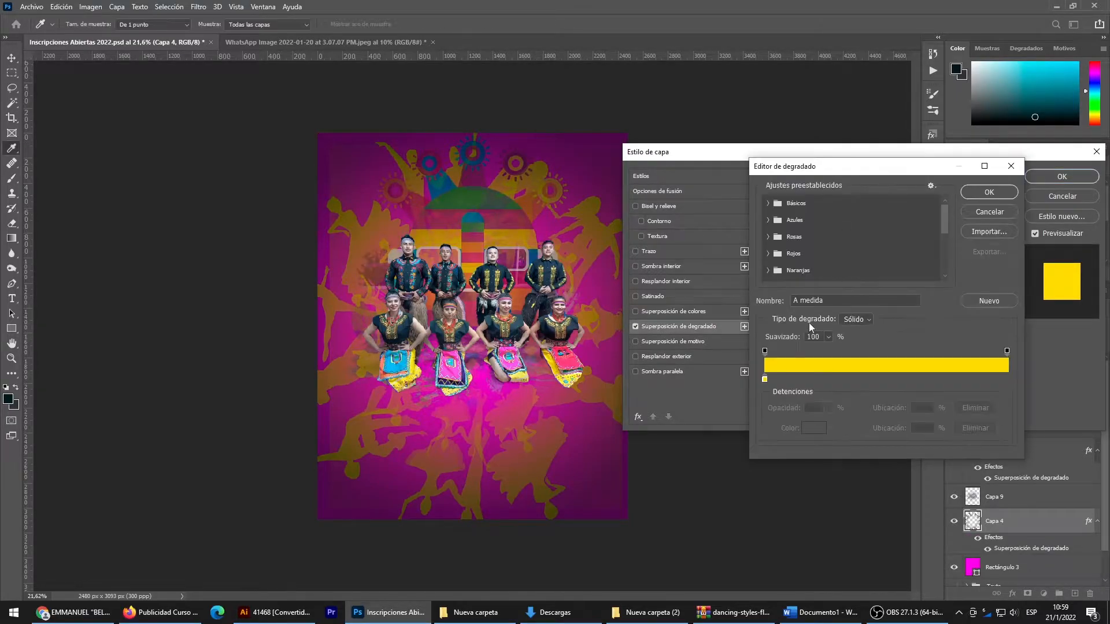
double_click(765, 379)
left_click(574, 142)
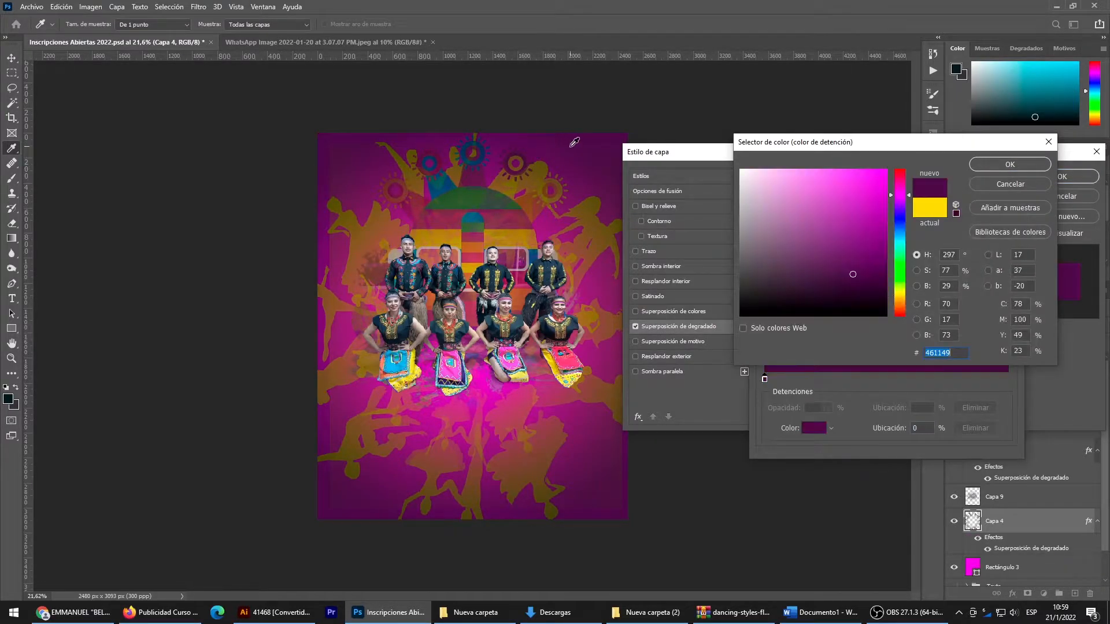
mouse_move(859, 274)
left_mouse_down()
mouse_move(885, 236)
mouse_move(884, 246)
mouse_move(881, 212)
mouse_move(880, 226)
left_mouse_up()
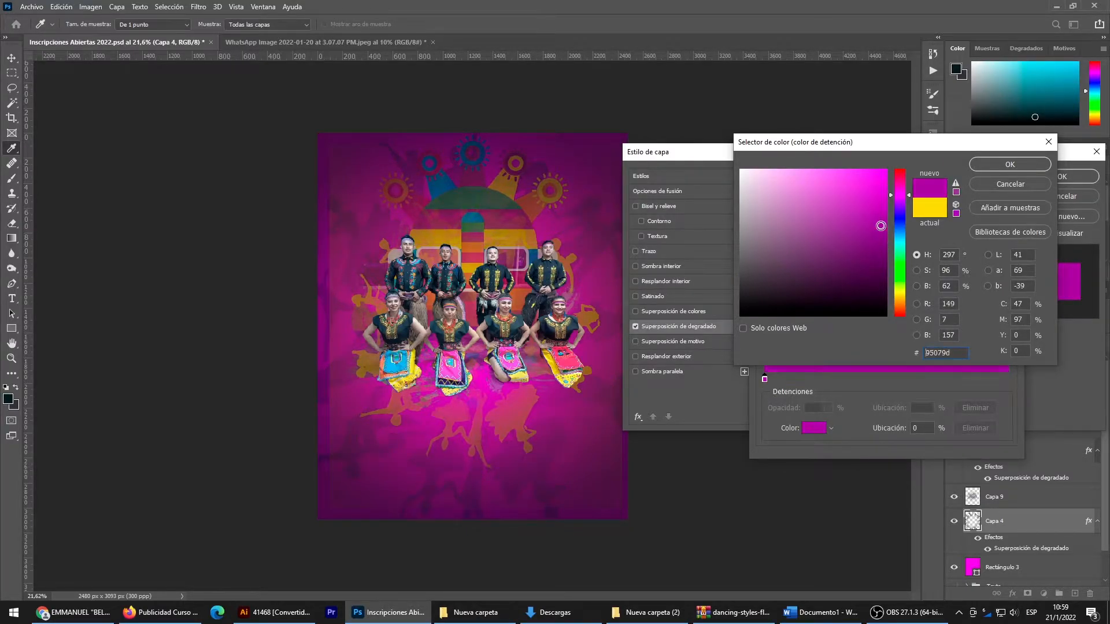
left_click(1009, 166)
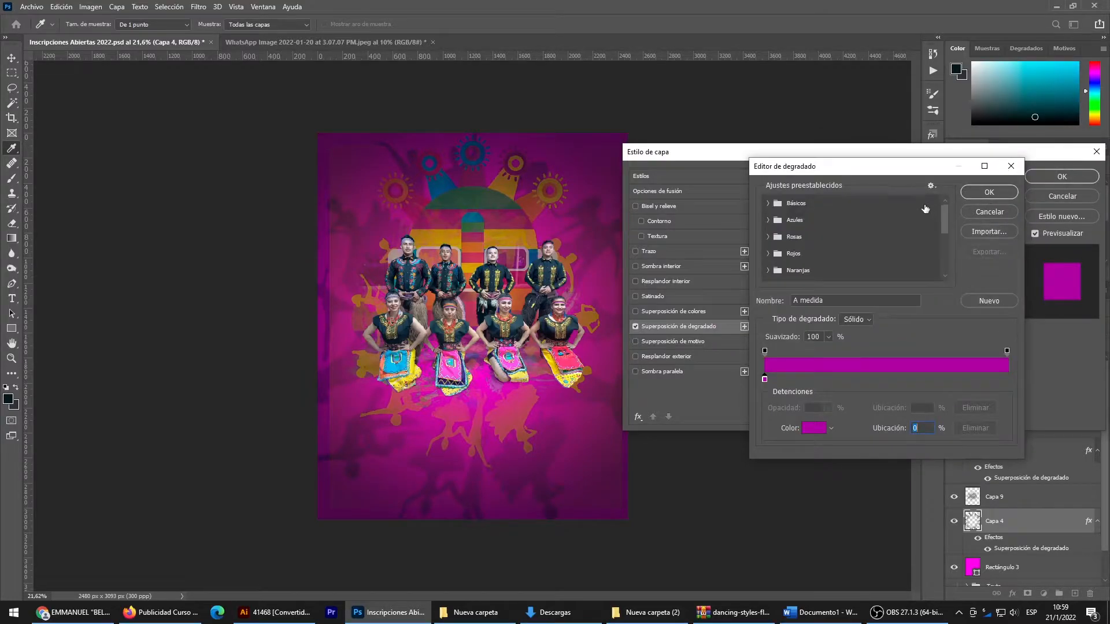
left_click(987, 193)
left_click(1064, 178)
left_click(715, 279)
- Copy the layer style from Capa 4 and paste it onto Capa 3, so both silhouette layers share the purple overlay
scroll(592, 394, "up", 2)
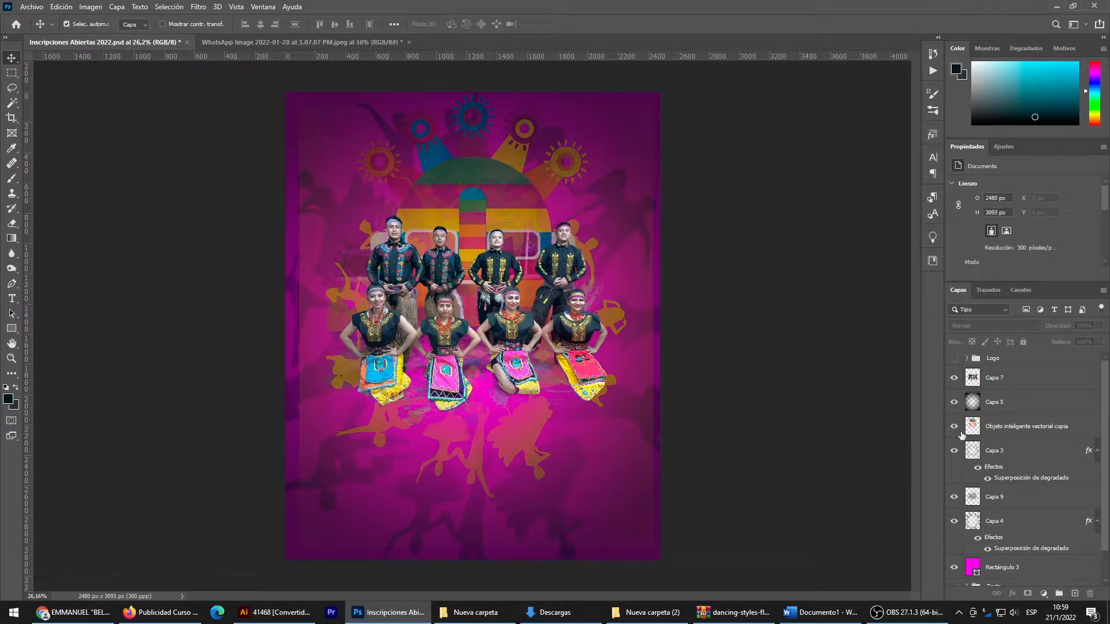
left_click(1002, 454)
left_click(995, 500)
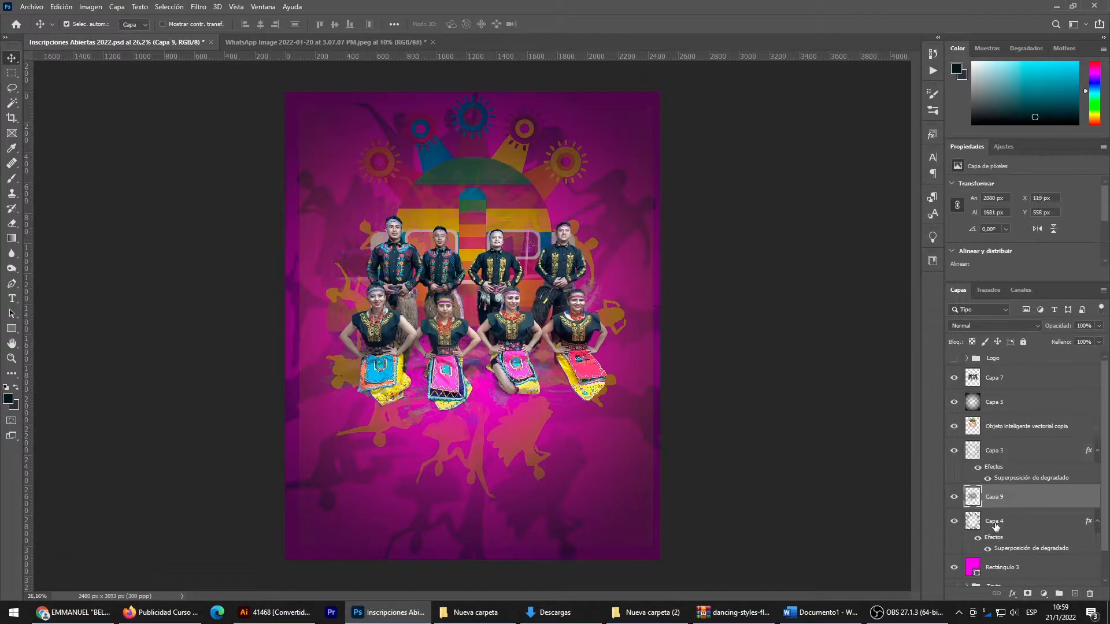
left_click(994, 525)
right_click(994, 526)
left_click(958, 298)
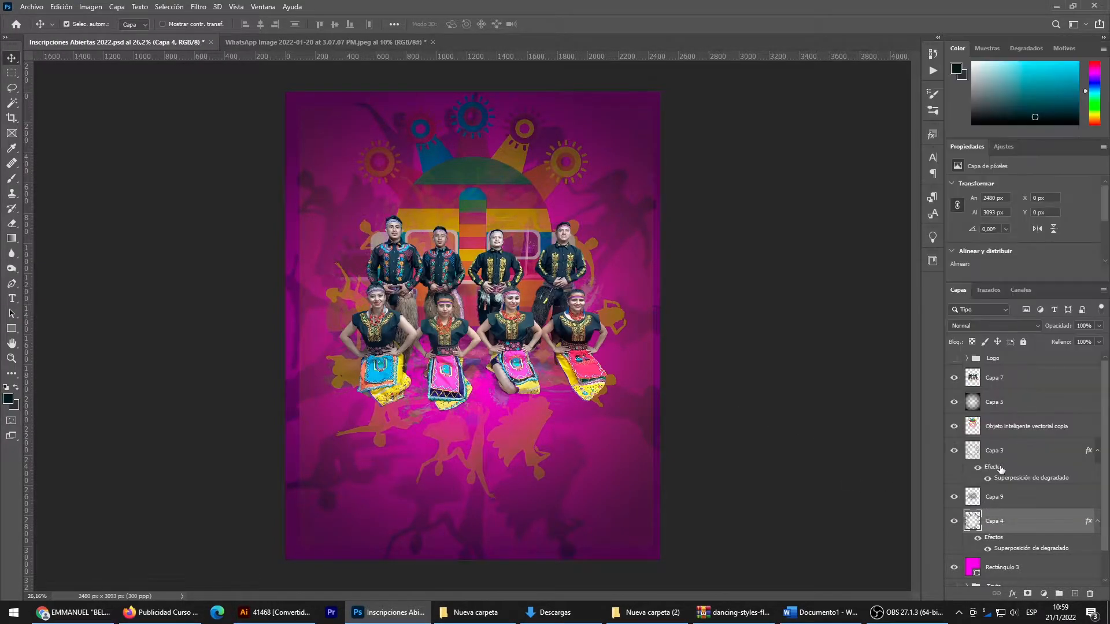
left_click(994, 450)
right_click(994, 450)
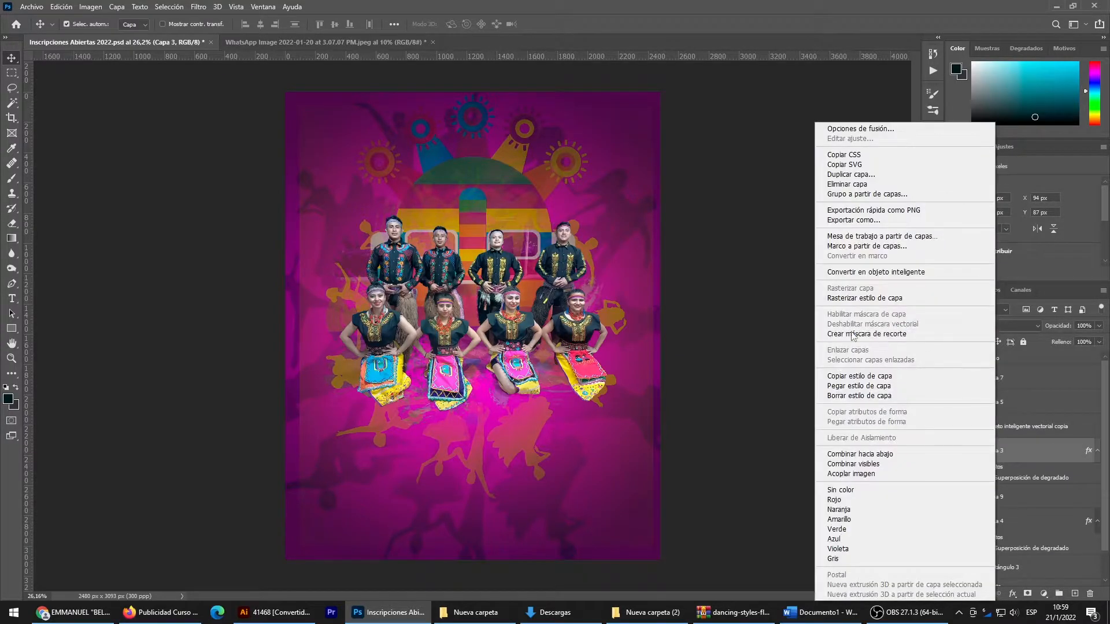
left_click(844, 386)
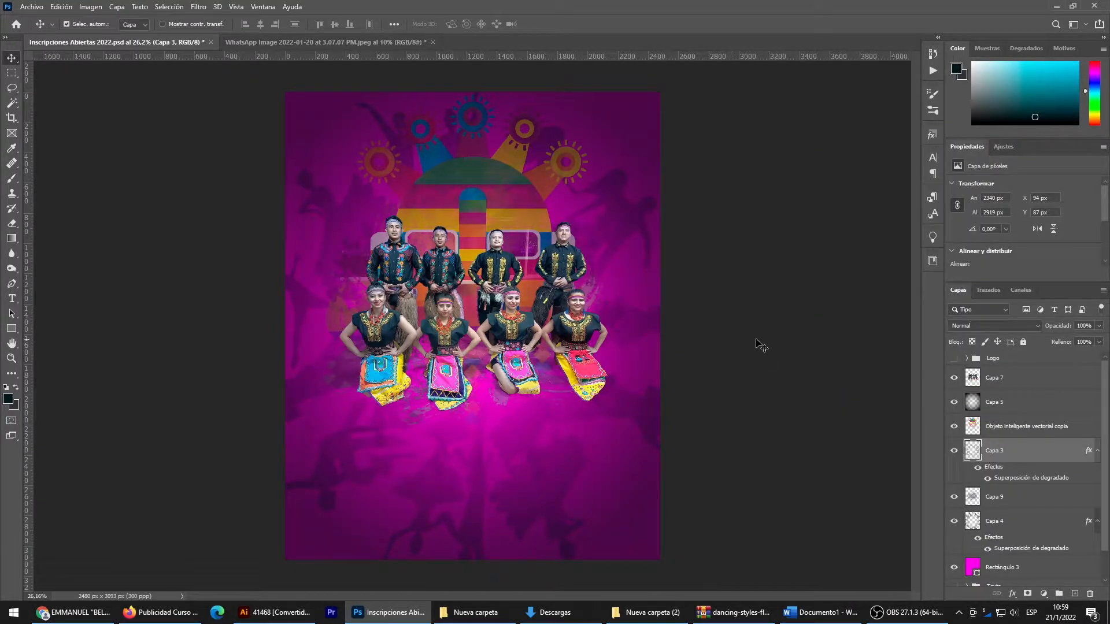
left_click(779, 341)
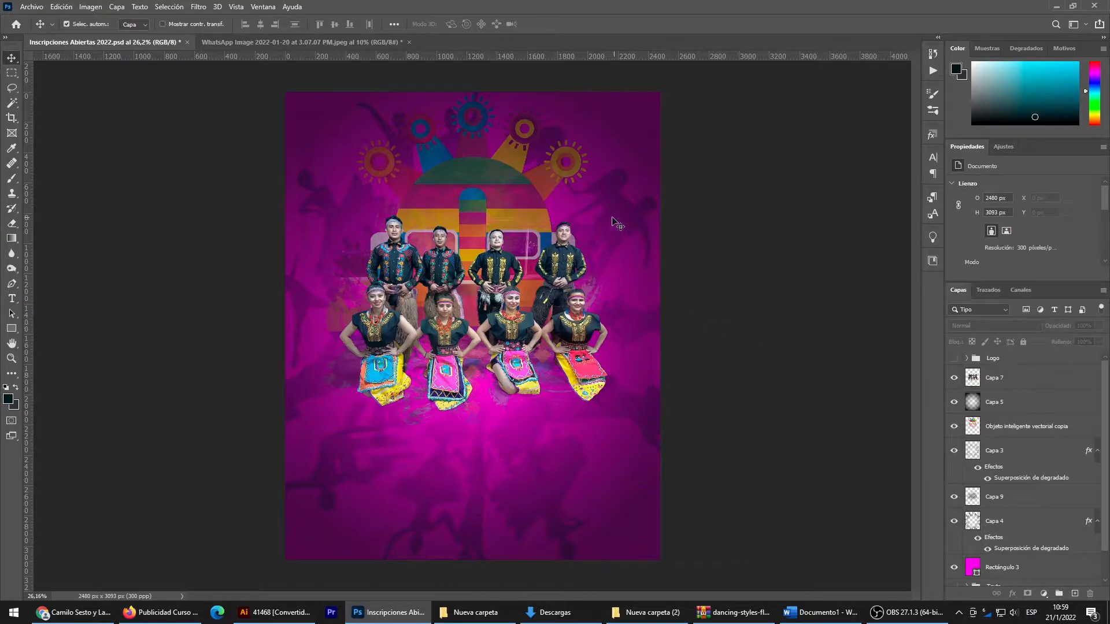
- Lock the vignette layer, Capa 5
scroll(520, 234, "up", 2)
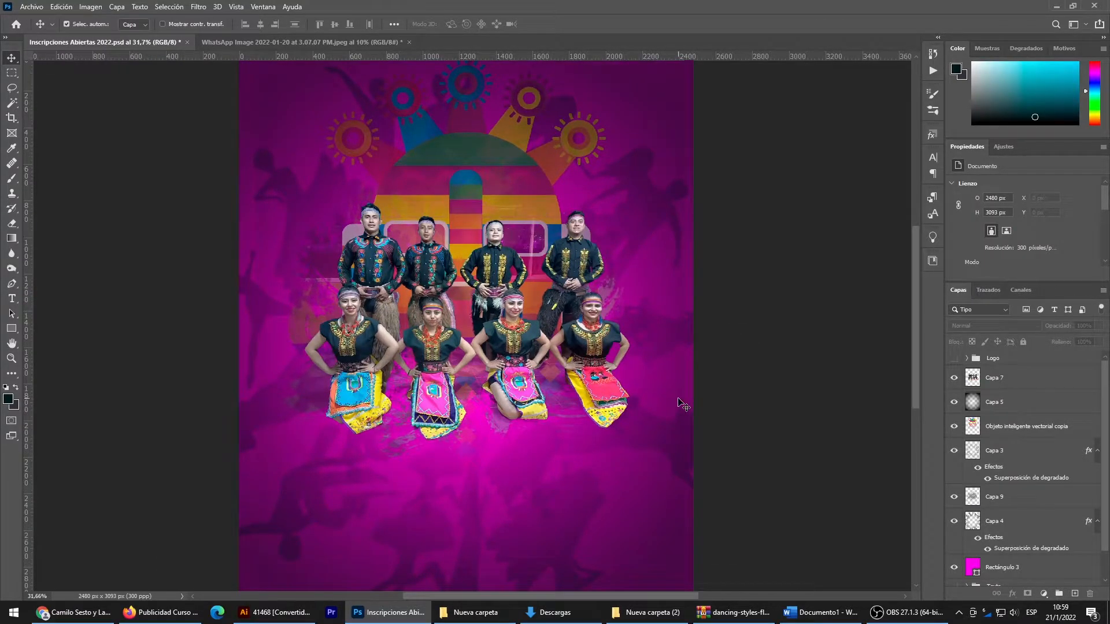
left_click(687, 512)
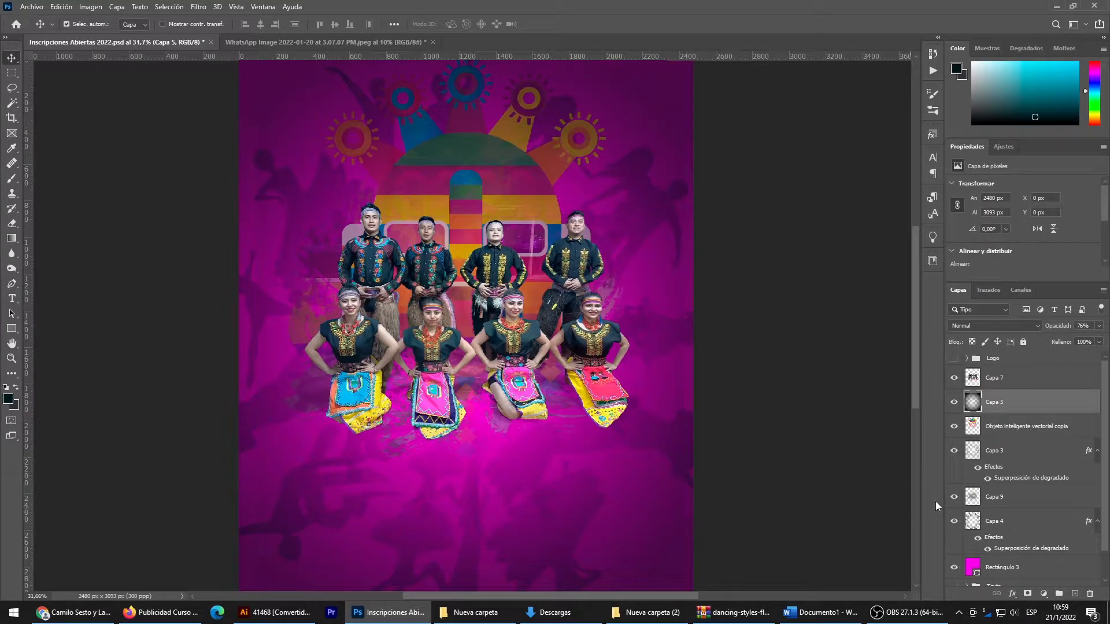
left_click(1023, 342)
left_click(669, 521)
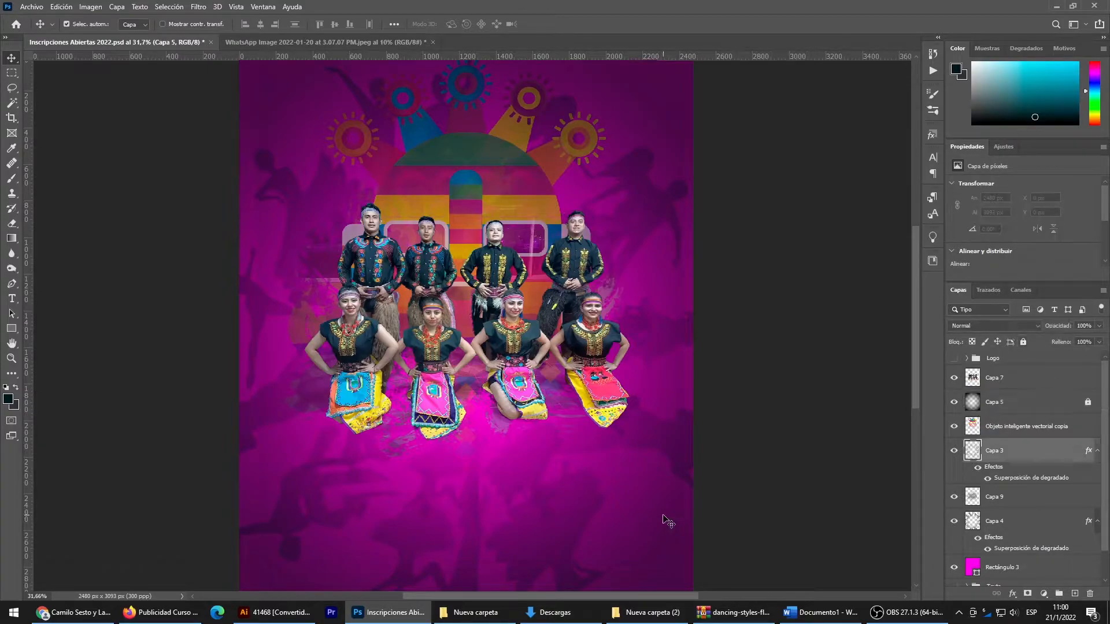
left_click(12, 223)
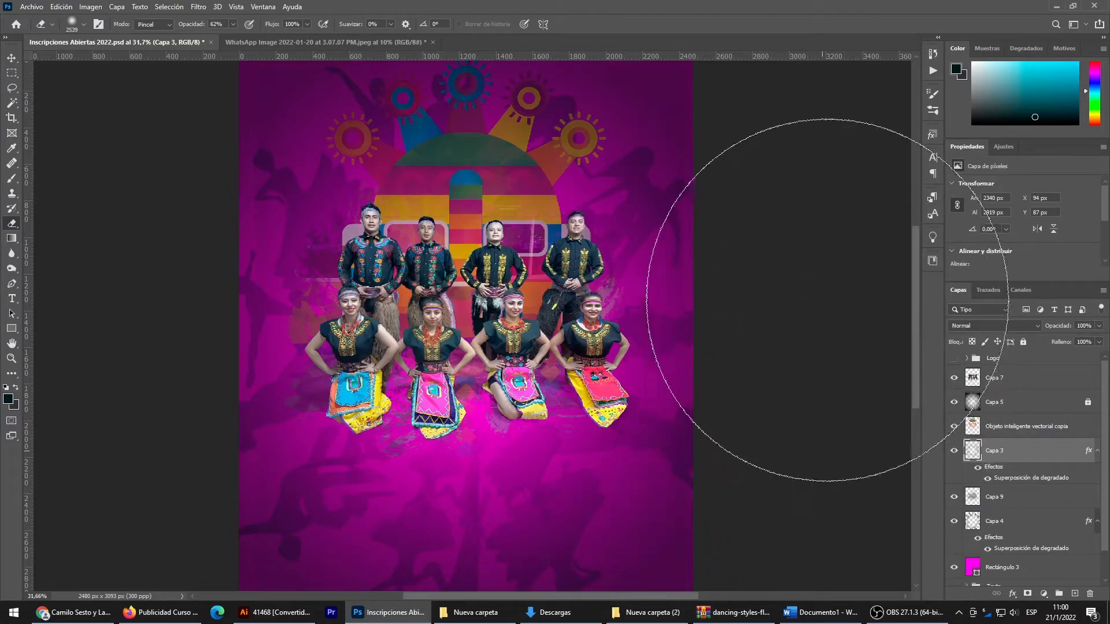
scroll(798, 337, "down", 2)
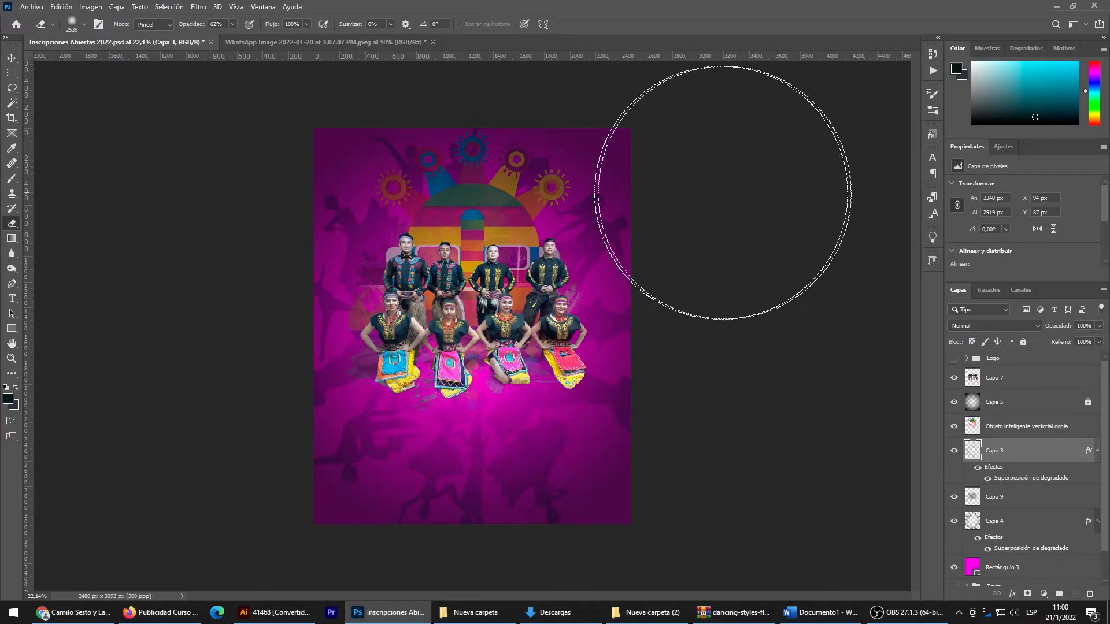
left_click(12, 58)
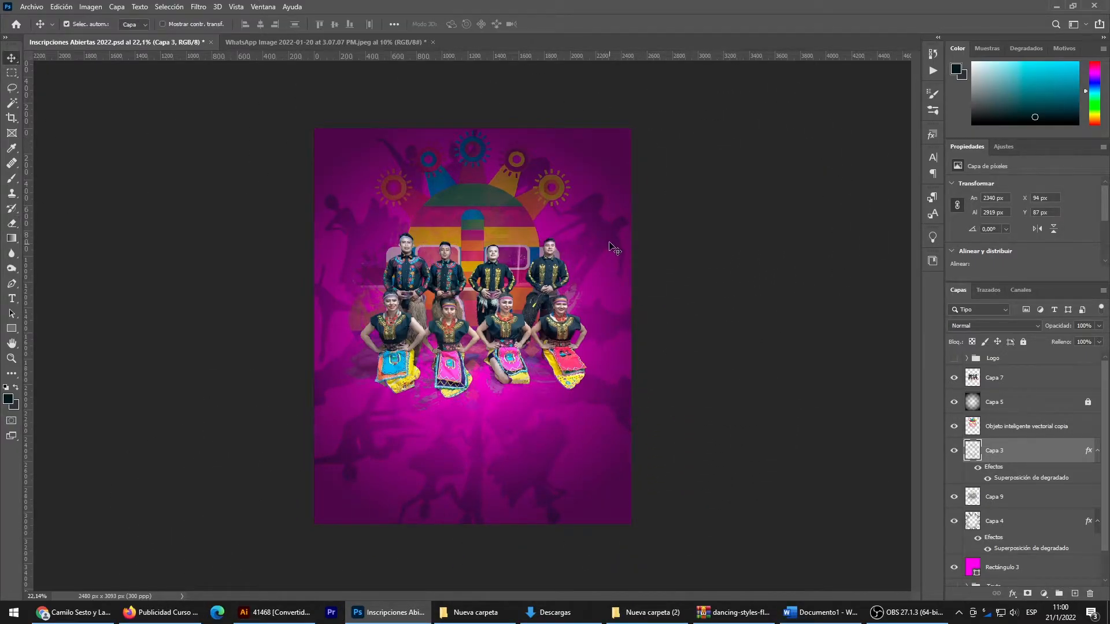
- Lower the opacity of the outer silhouettes on Capa 4 to 71%, and select the mask layer
left_click(610, 250)
left_click(1099, 326)
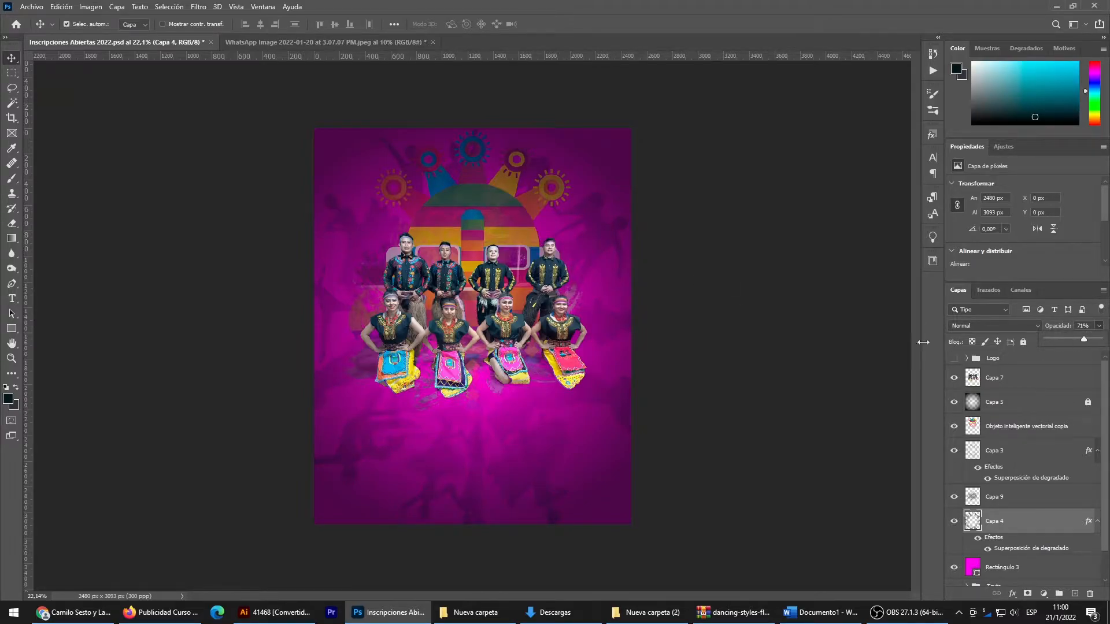
left_click(874, 358)
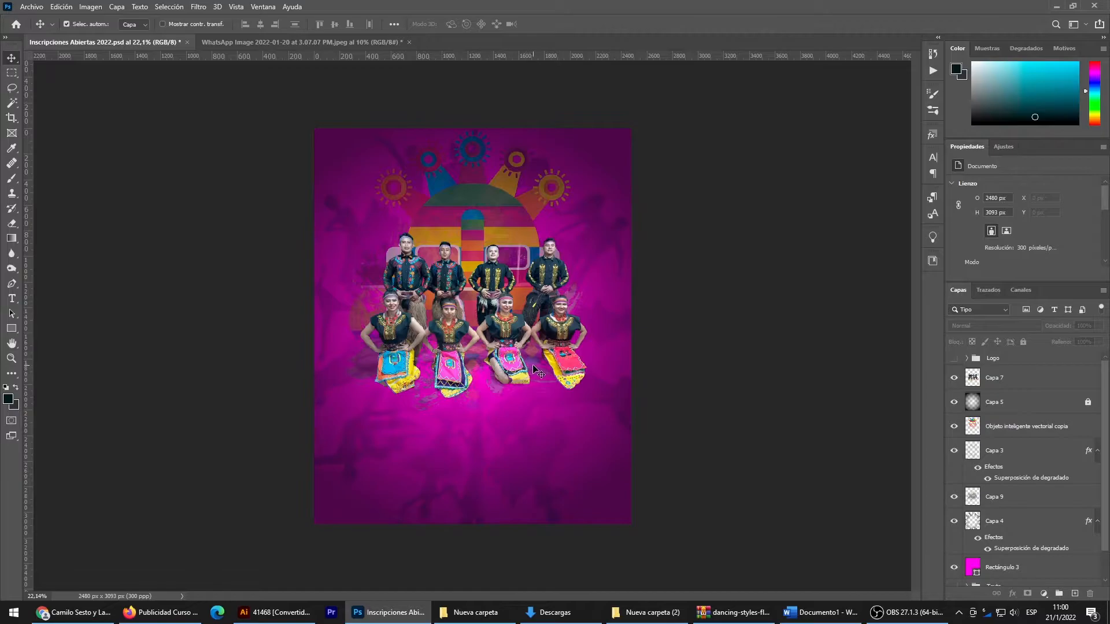
left_click(535, 370)
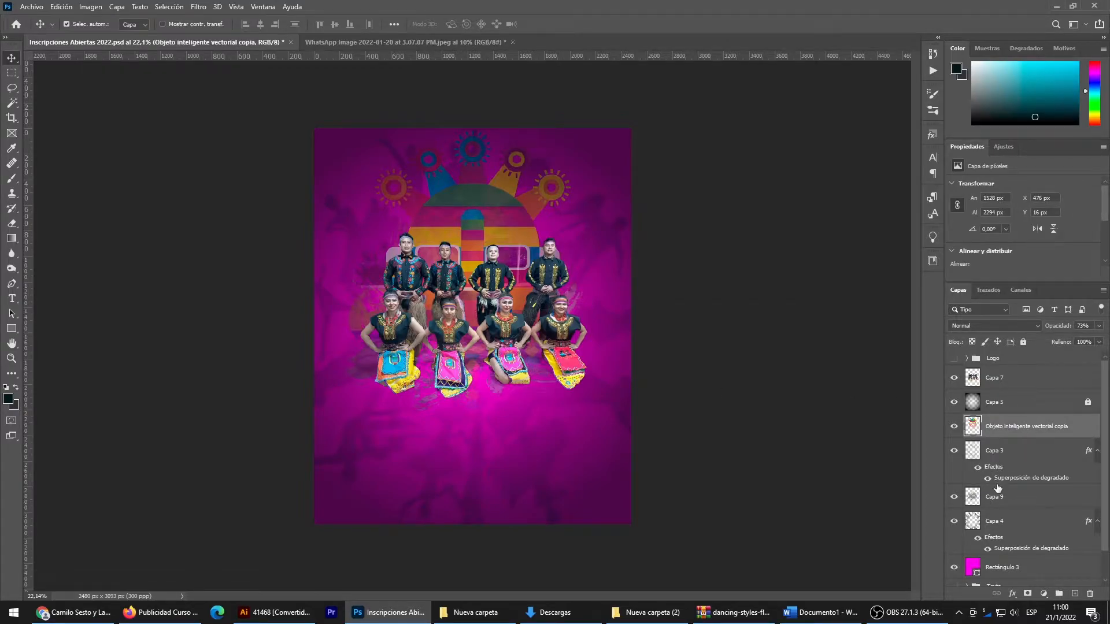
- Raise the opacity of the mask layer, Objeto inteligente vectorial copia, to 86%
left_click(990, 500)
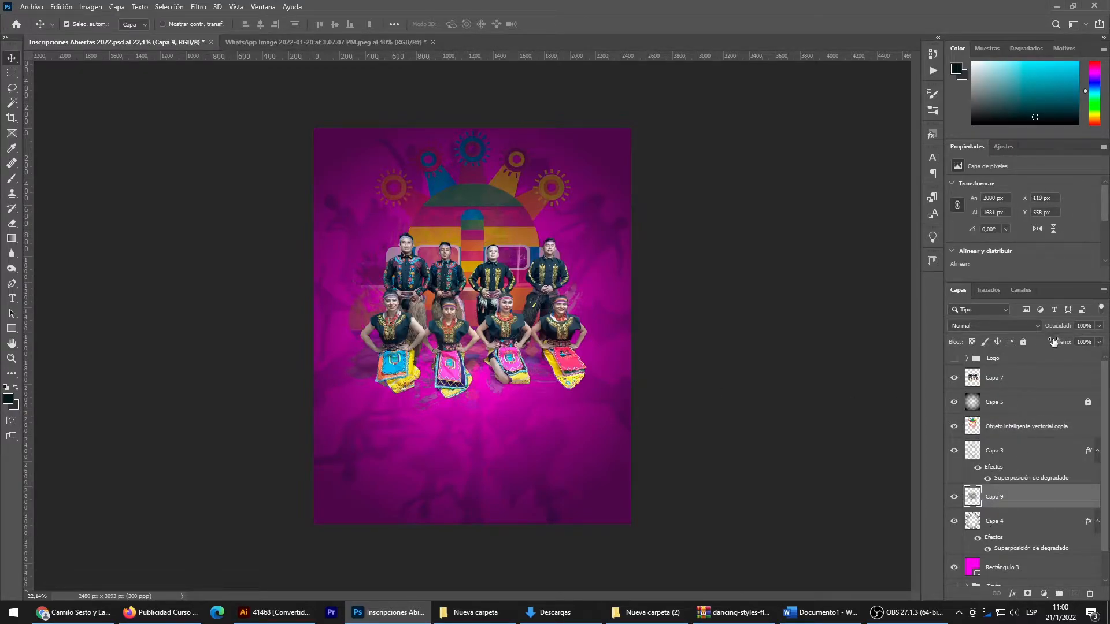
mouse_move(996, 497)
left_mouse_down()
mouse_move(997, 427)
mouse_move(1002, 501)
left_mouse_up()
left_click(801, 380)
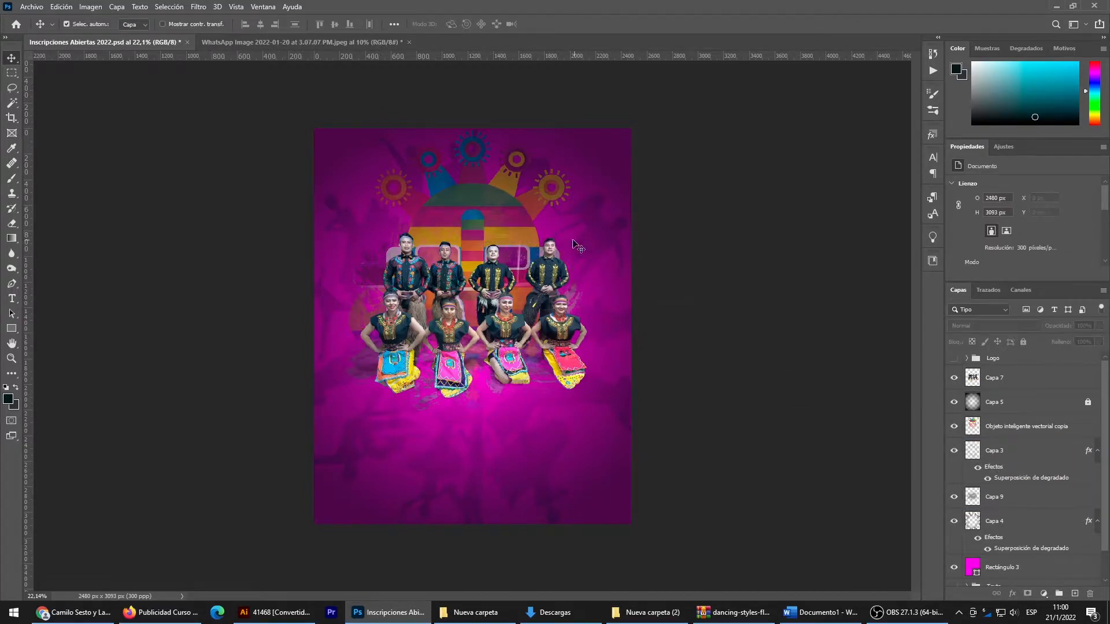
scroll(473, 236, "up", 3)
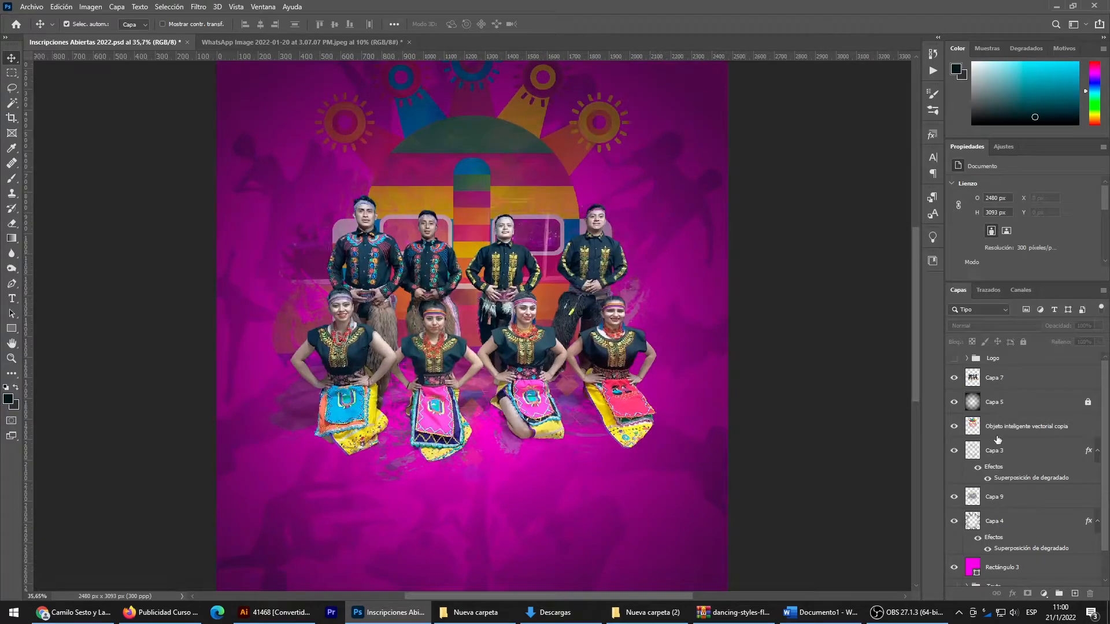
left_click(997, 433)
left_click(1099, 327)
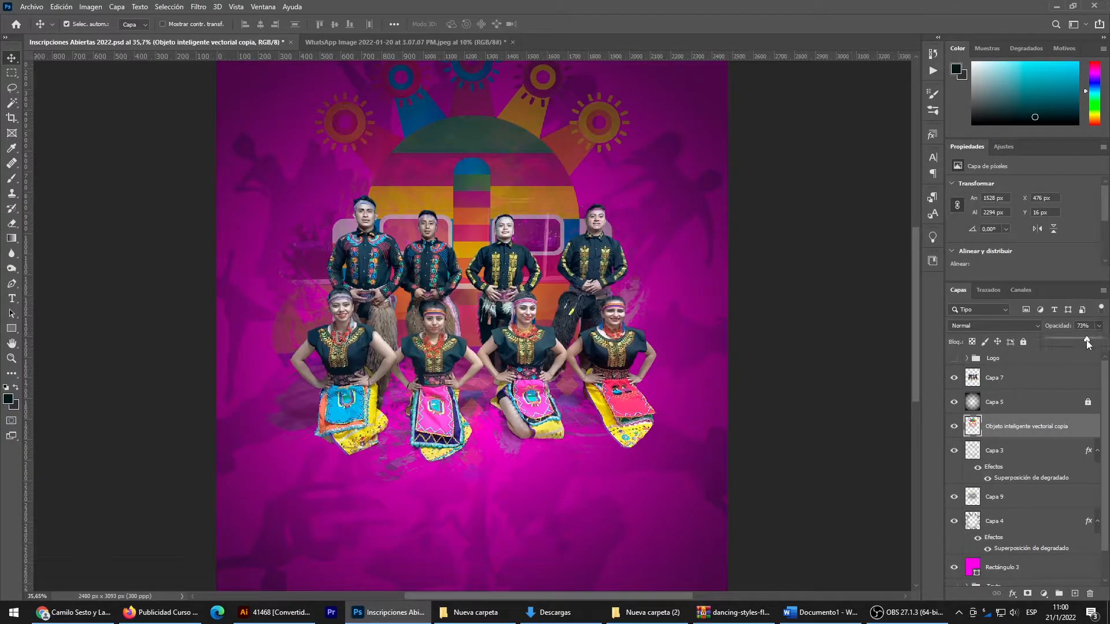
left_click_drag(1087, 340, 1100, 339)
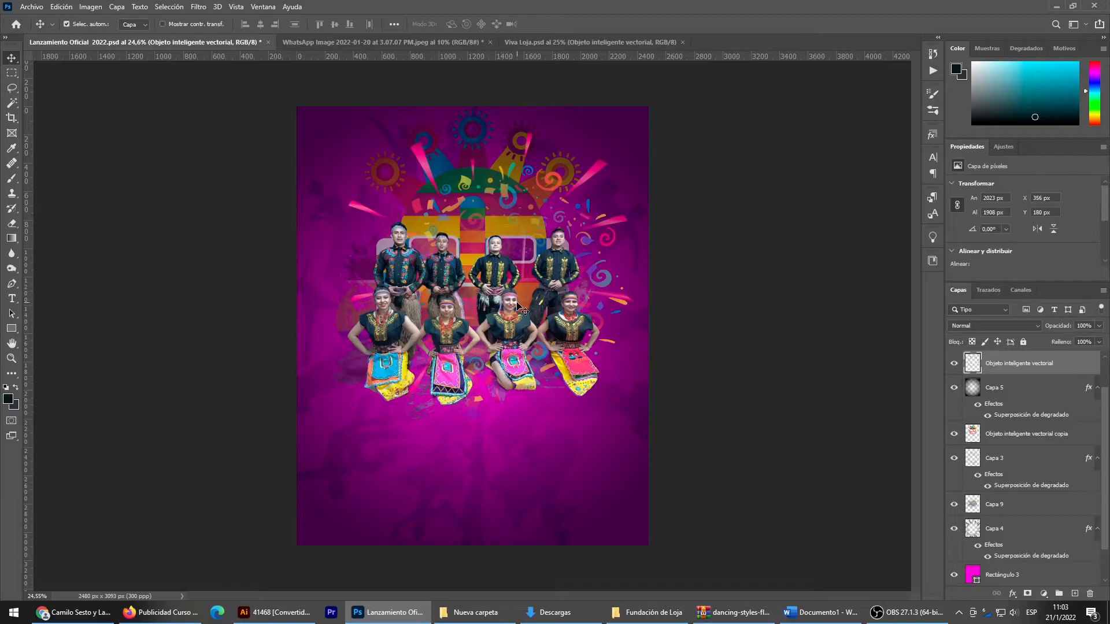
- Shift the pink burst and swirl graphic slightly left so it spreads around the dancers
key("ctrl+t")
mouse_move(538, 268)
left_mouse_down()
mouse_move(518, 286)
mouse_move(517, 263)
left_mouse_up()
key("Return")
- Place the confetti layer behind the dancers, scaled to 87.89% and rotated 24.25°
left_click_drag(997, 366, 1001, 437)
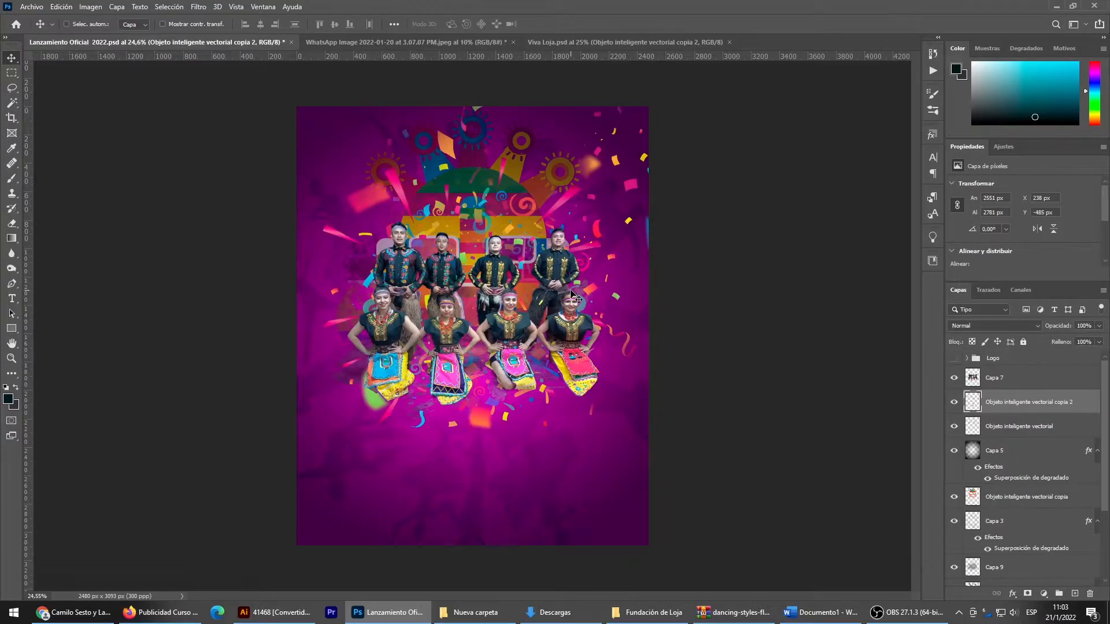
key("ctrl+t")
left_click_drag(690, 248, 662, 323)
left_click_drag(572, 260, 564, 283)
key("Return")
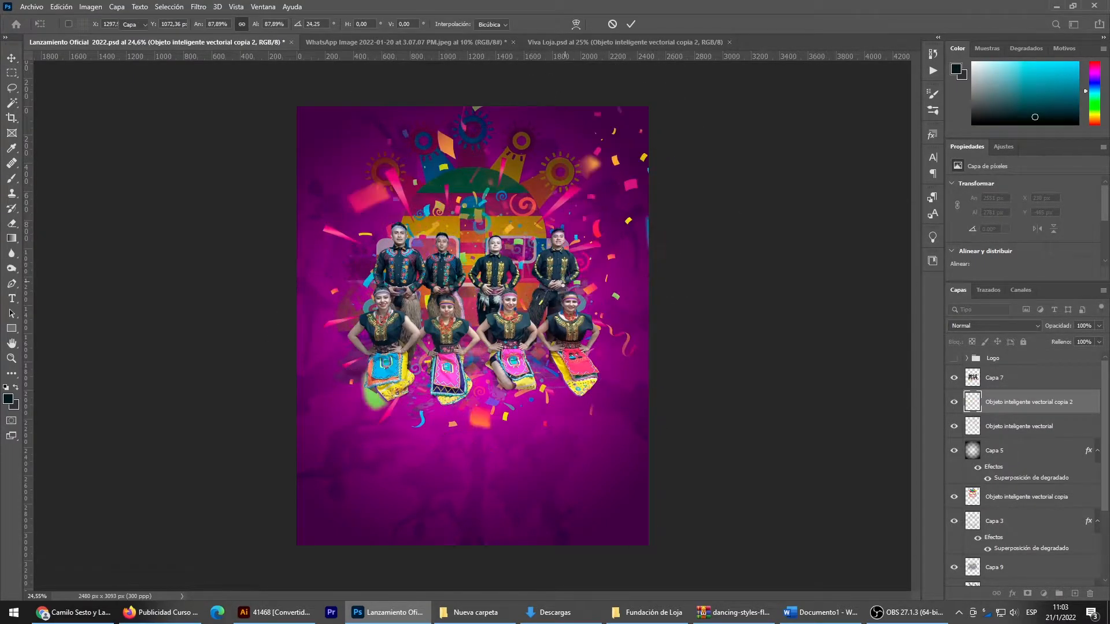
- Move the mask layer above the vignette, Capa 5, and scale it down to 1495 × 2246 px
left_click_drag(989, 500, 988, 449)
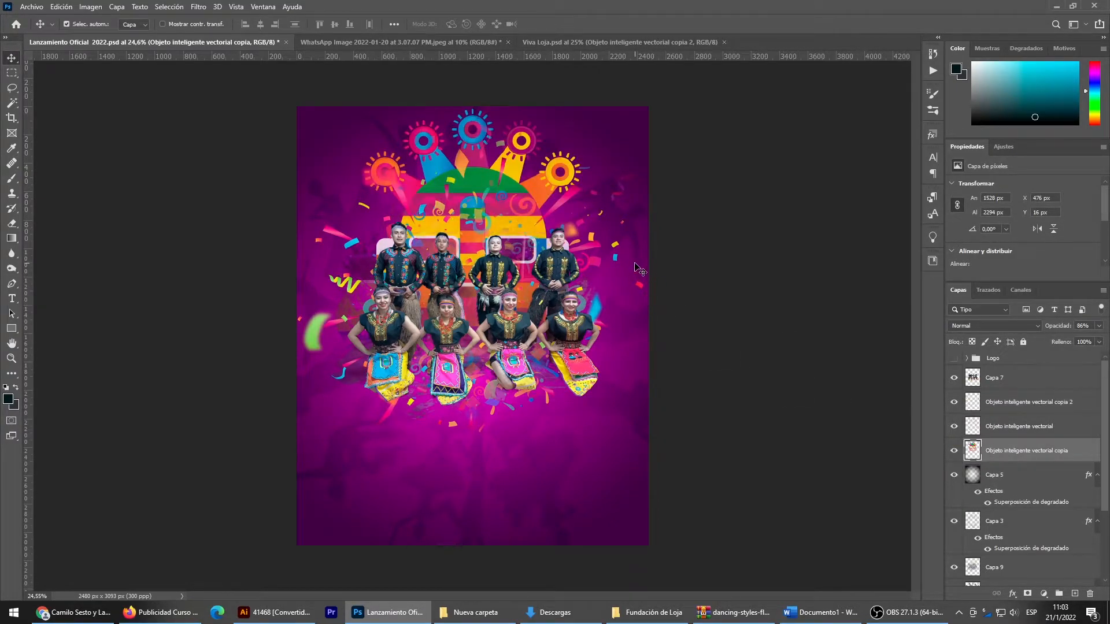
key("ctrl+t")
left_click_drag(588, 270, 583, 269)
key("Return")
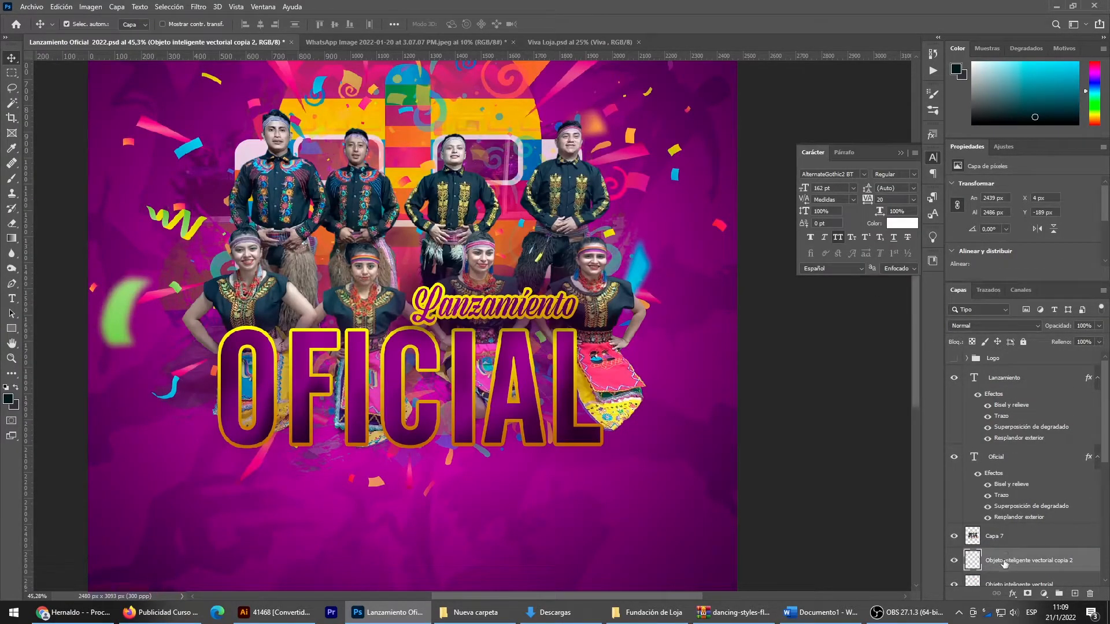
- Move the confetti layer above the Lanzamiento Oficial titles and shift it down to X 41 px, Y 20 px
left_click_drag(1005, 563, 1007, 391)
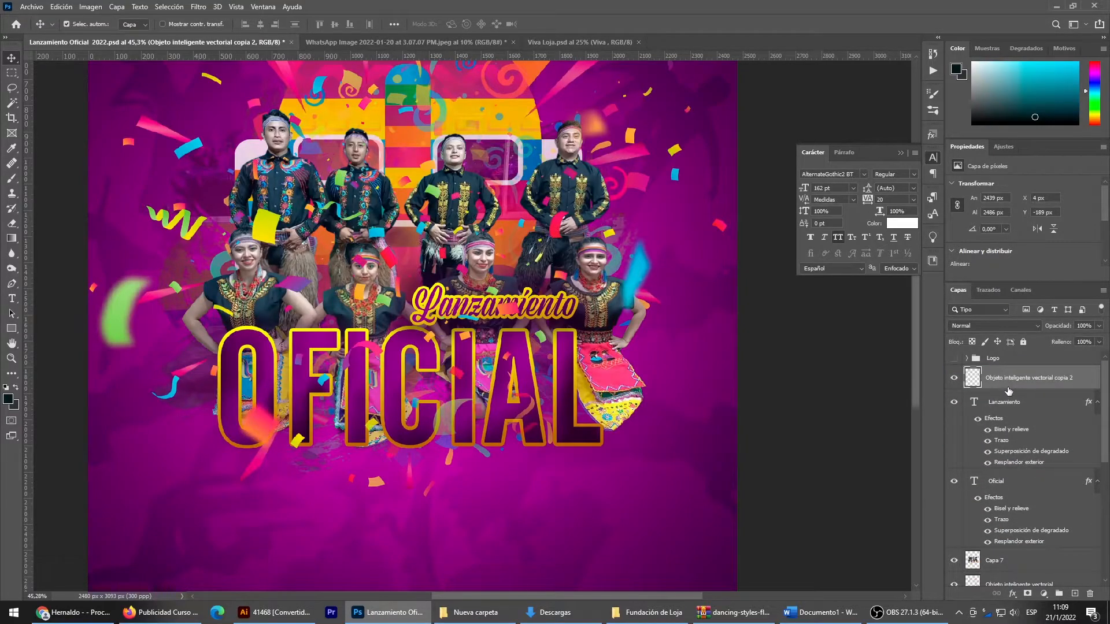
key("ctrl+t")
left_click_drag(431, 207, 443, 255)
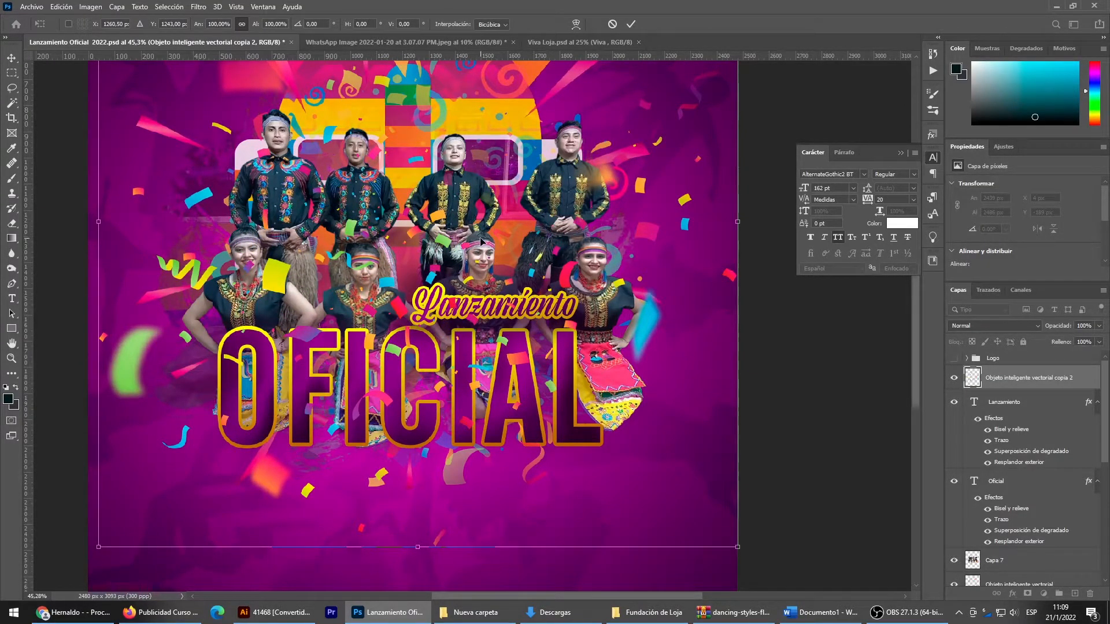
key("shift+Down")
key("shift+Down")
key("Return")
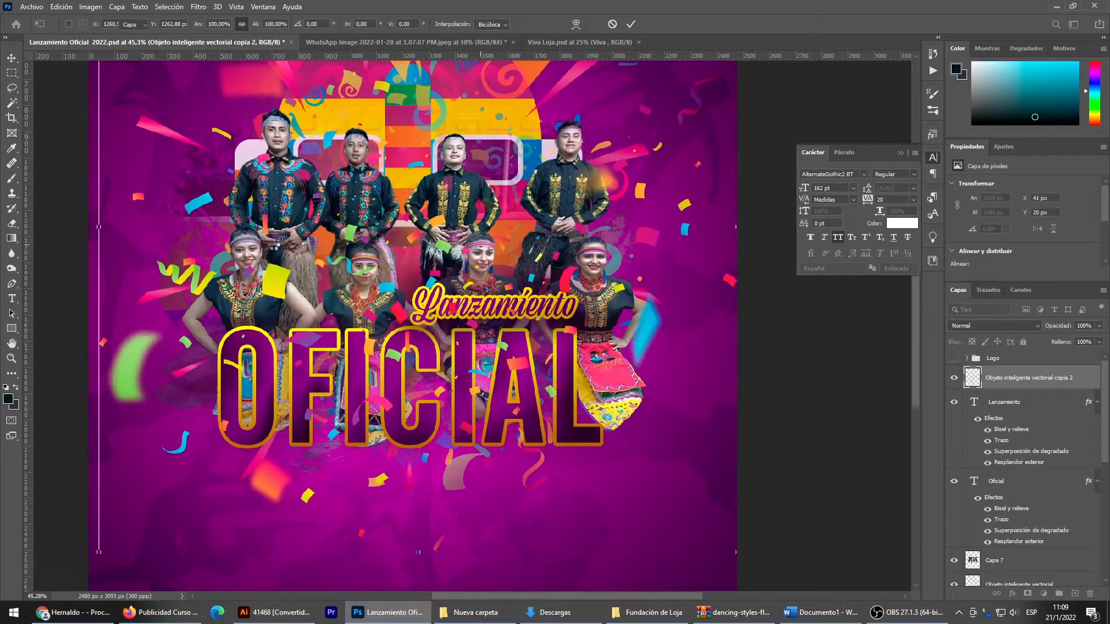
scroll(494, 294, "down", 3)
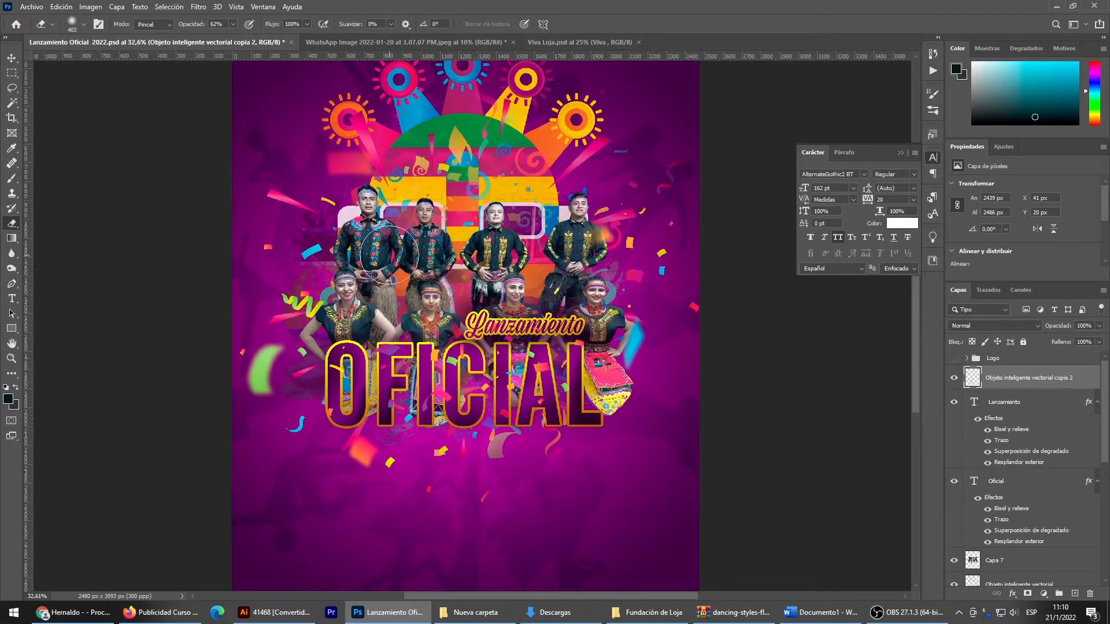
left_click(17, 59)
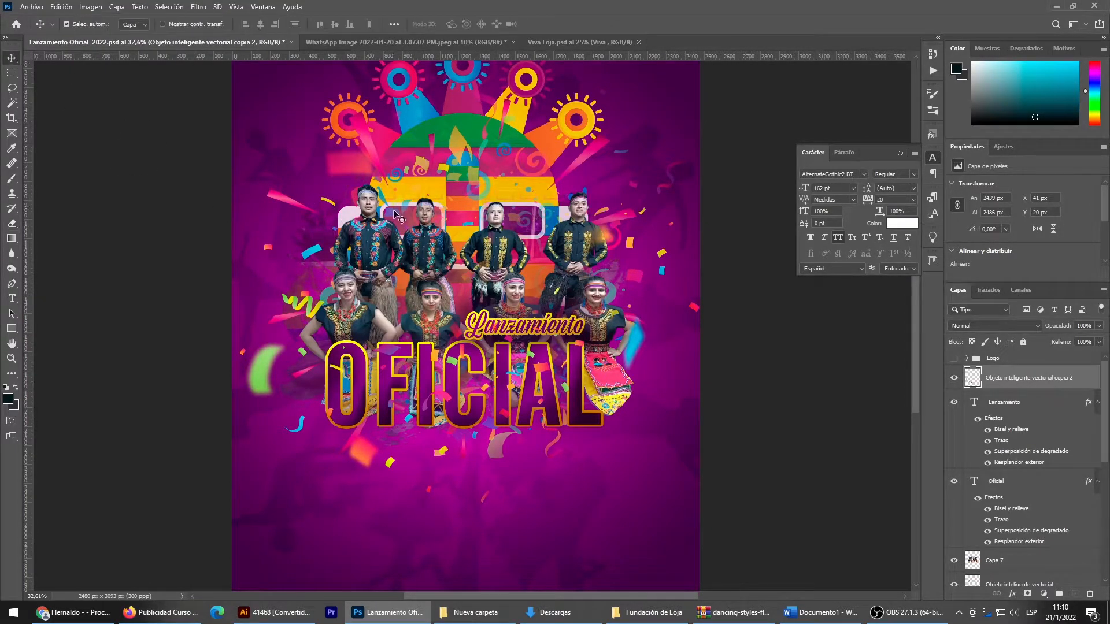
- Enable an outer glow in the blending options of the dancers' photo layer, Capa 7
scroll(398, 219, "up", 5)
scroll(387, 320, "up", 3)
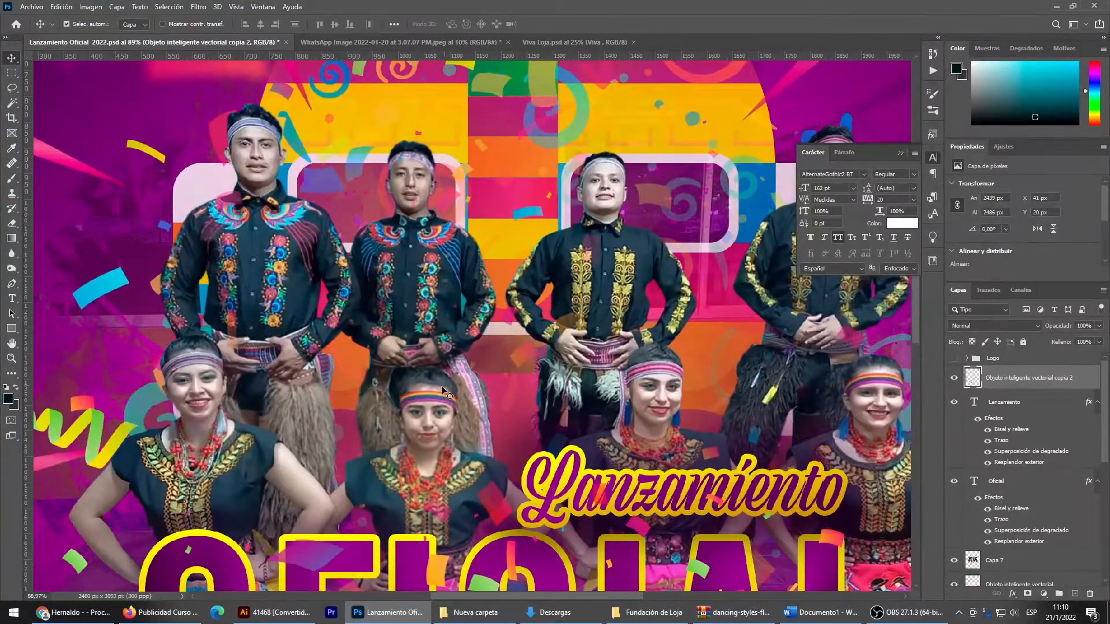
left_click(367, 325)
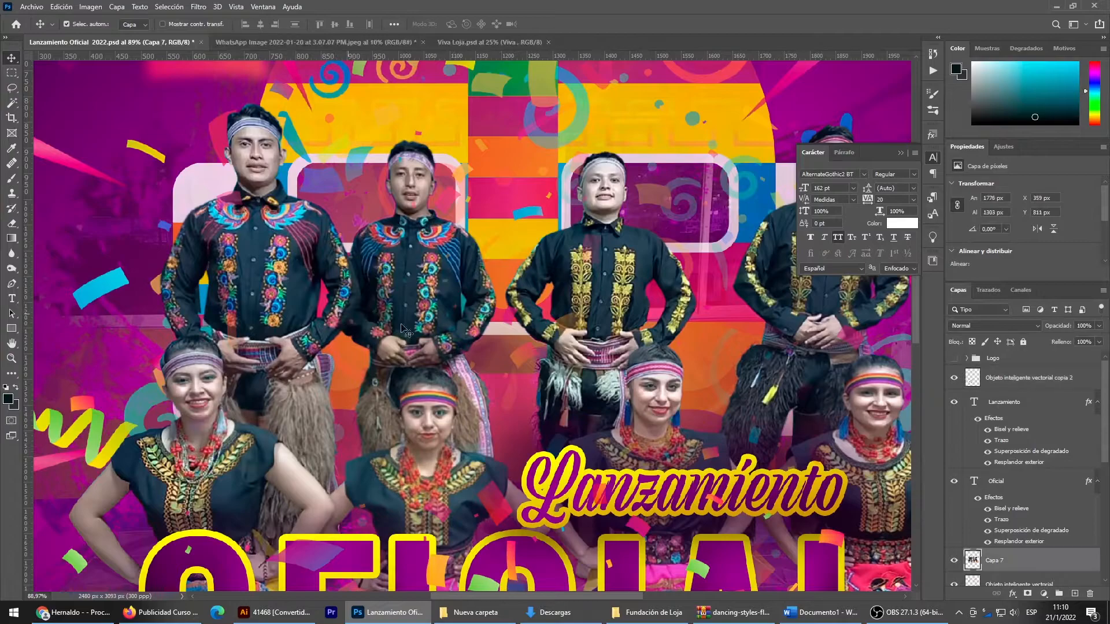
left_click(1012, 594)
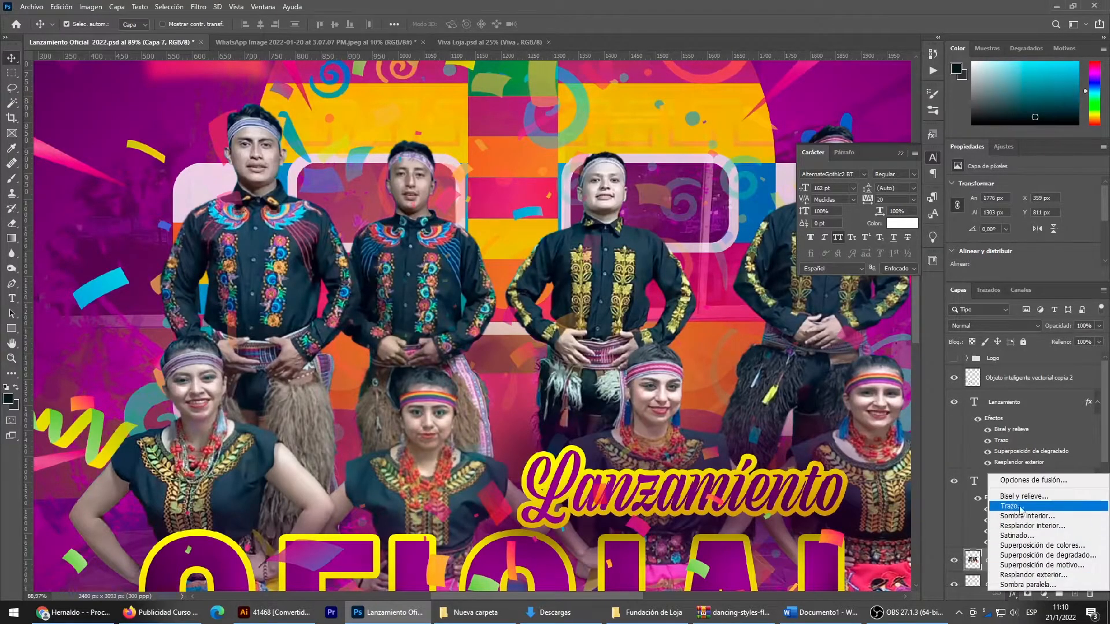
left_click(1015, 484)
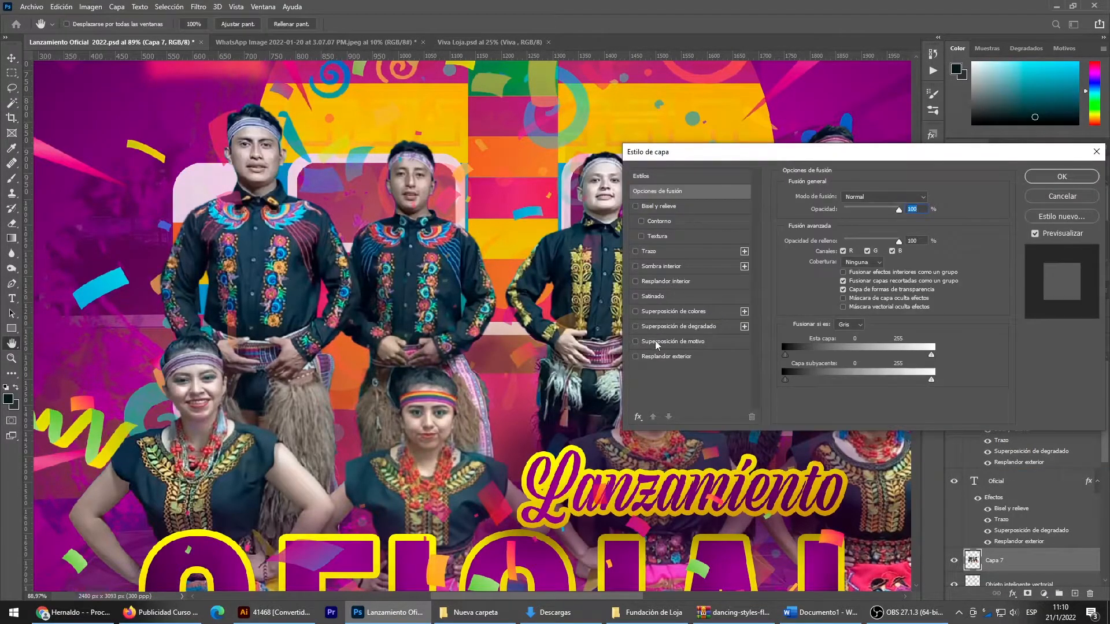
left_click(636, 356)
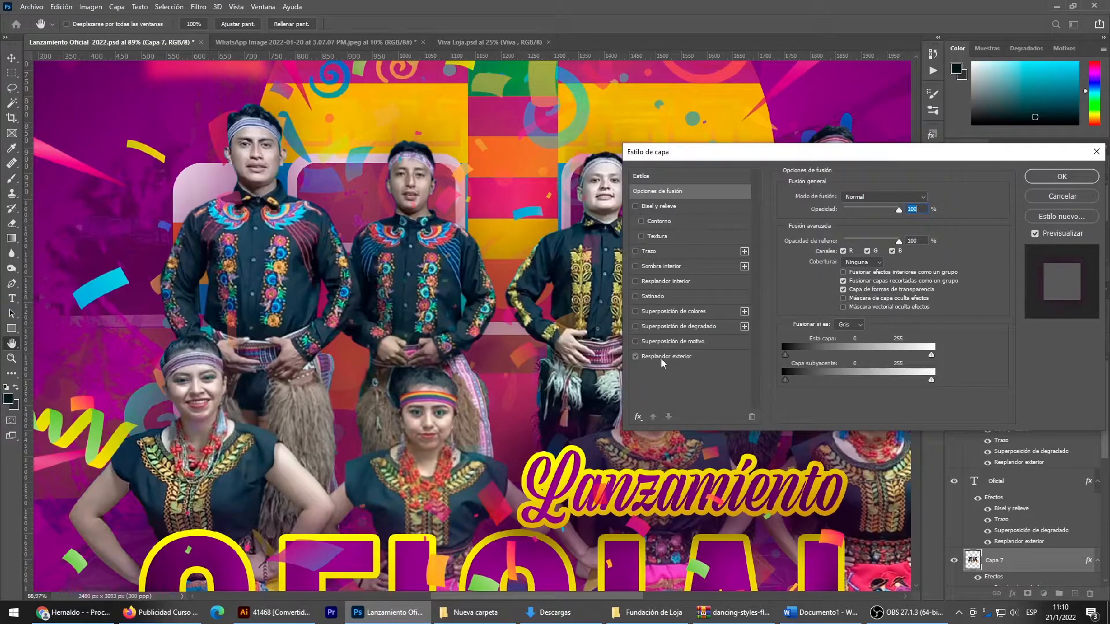
left_click(660, 358)
- Set the dancers' outer glow to 24% opacity and 40 px size, and apply the layer style
left_click_drag(859, 210, 849, 211)
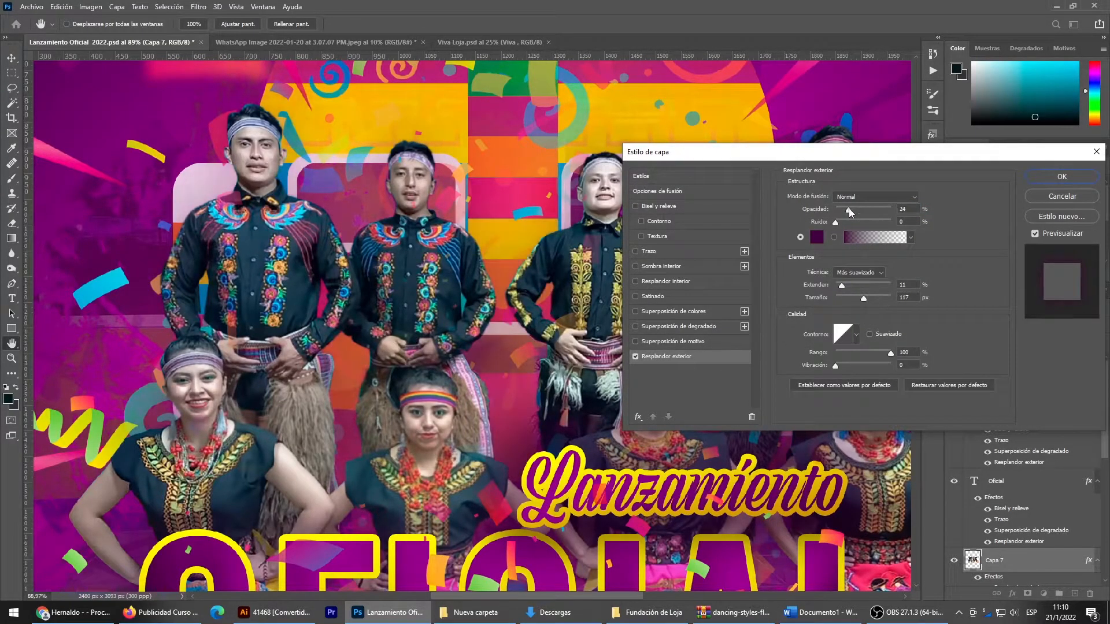
left_click(850, 298)
left_click_drag(848, 298, 848, 298)
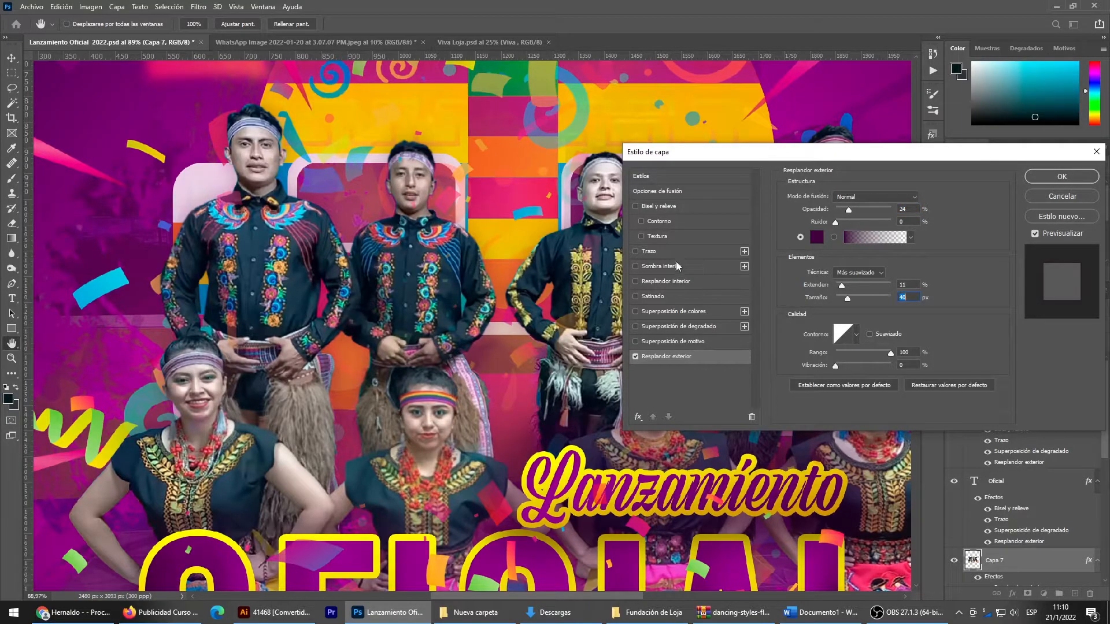
left_click(1062, 177)
key("v")
scroll(640, 345, "down", 4)
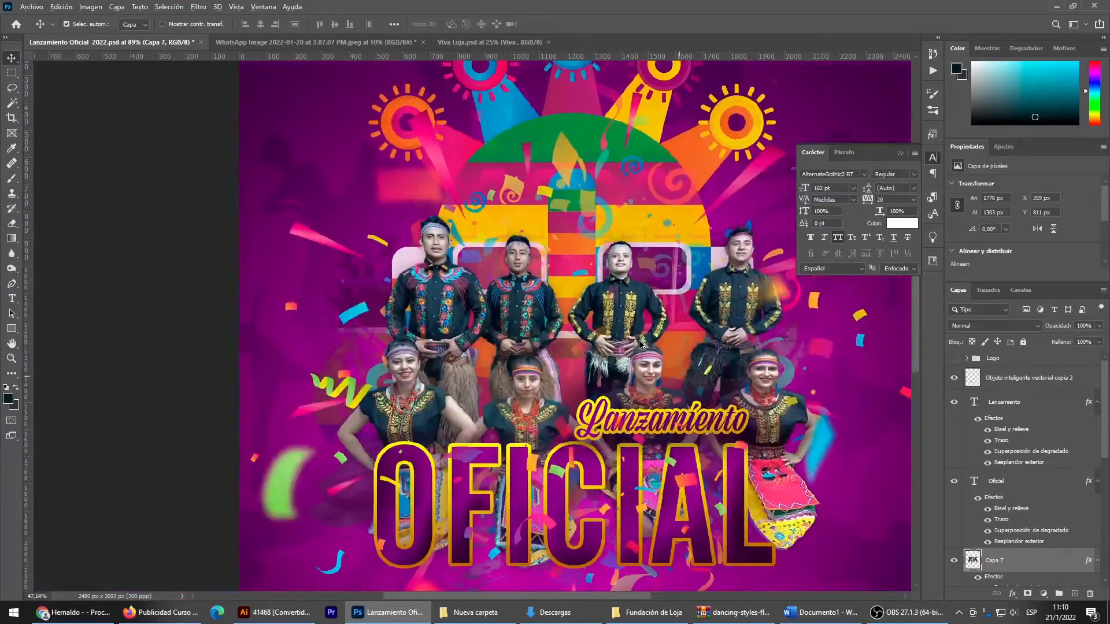
scroll(640, 345, "down", 3)
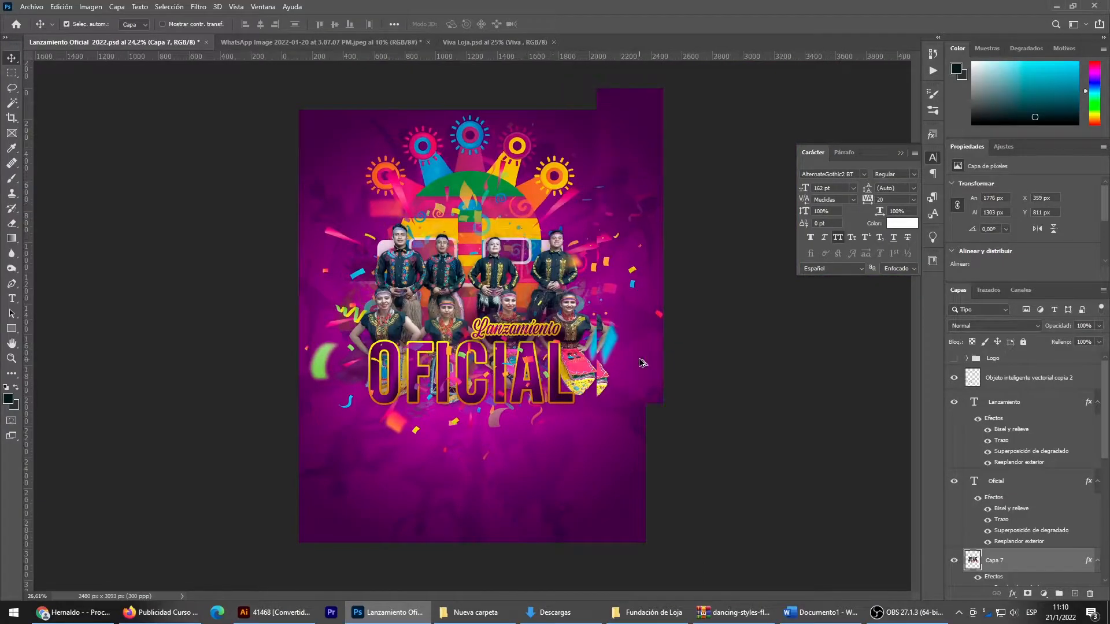
scroll(641, 363, "up", 1)
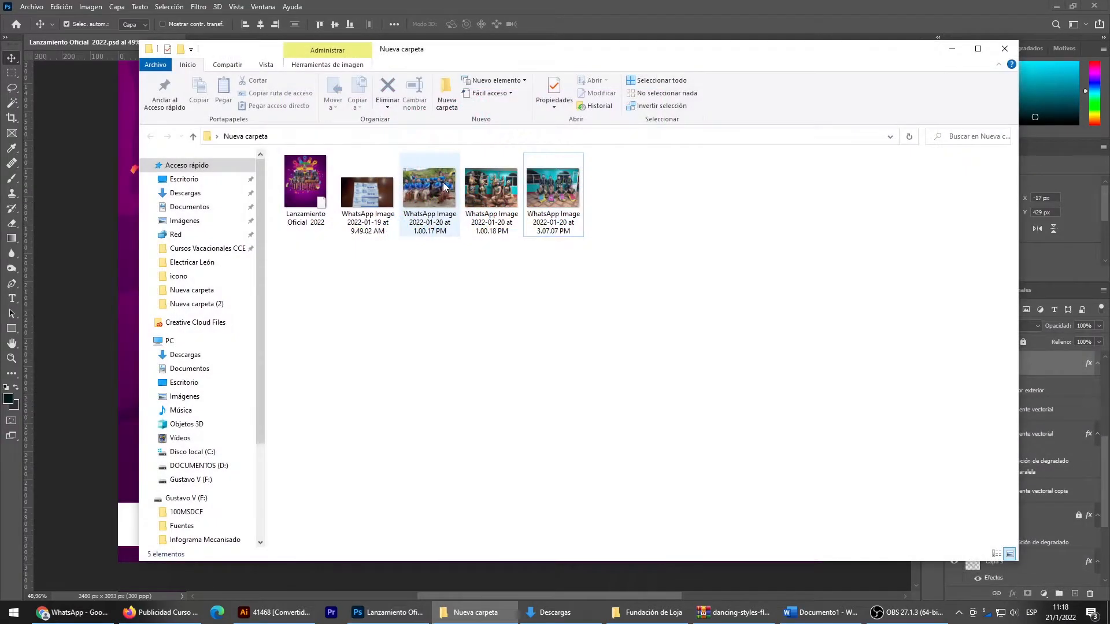
- In the Nueva carpeta File Explorer window, select the 1.00.17 PM and 1.00.18 PM WhatsApp images and place both in the Photoshop flyer
left_click(429, 187)
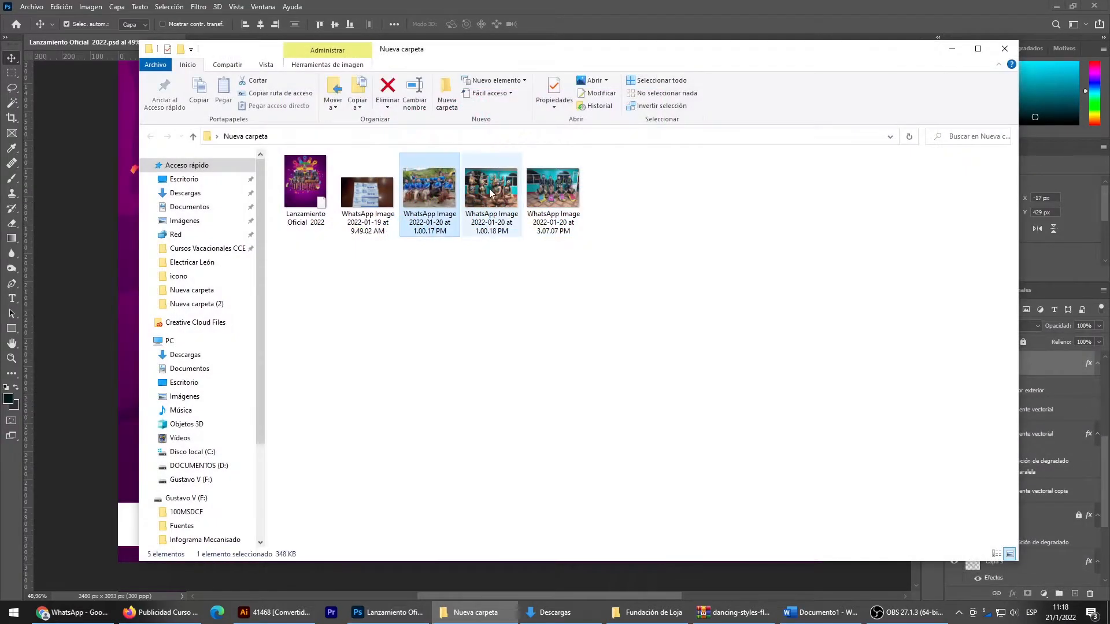
left_click(495, 193, "ctrl")
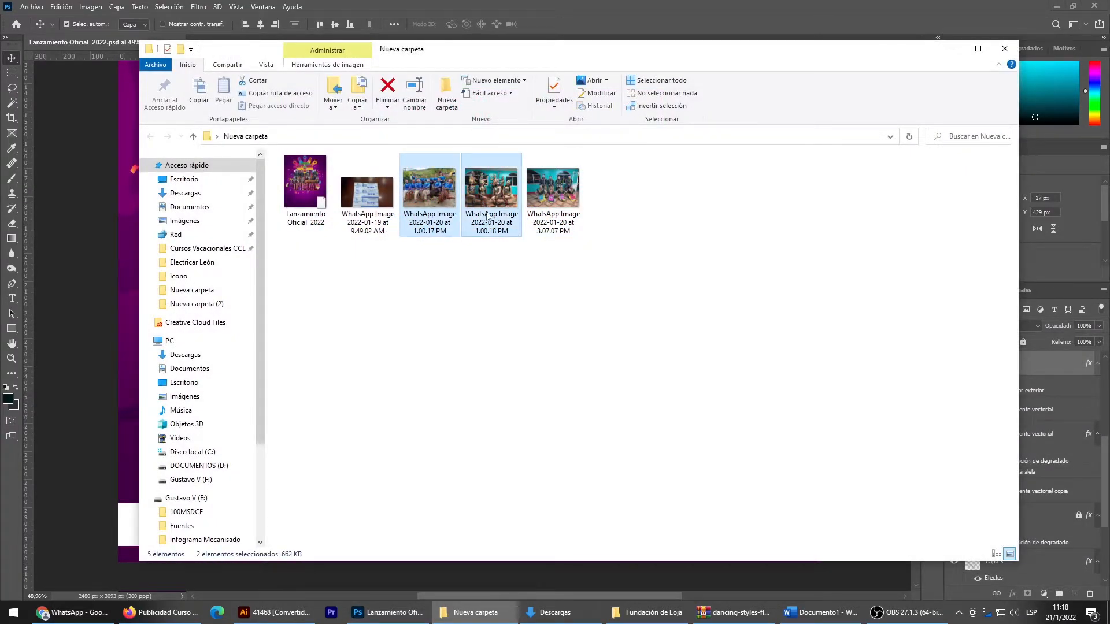
left_click_drag(481, 200, 112, 245)
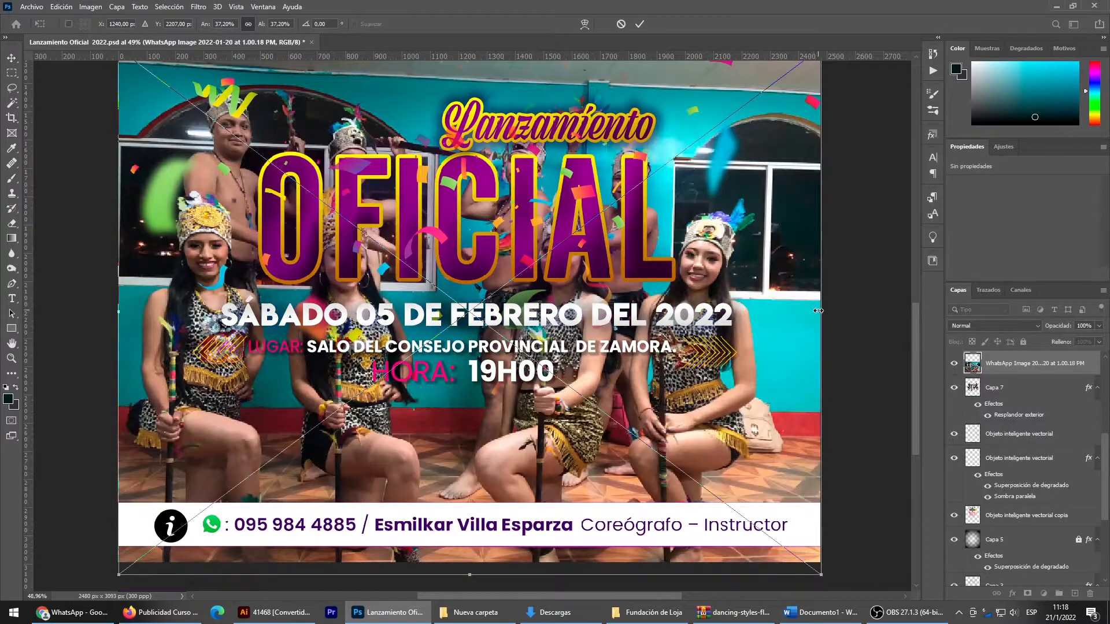
- Scale each of the two placed group photos down to 482 × 362 px
left_click_drag(818, 311, 258, 376)
key("Return")
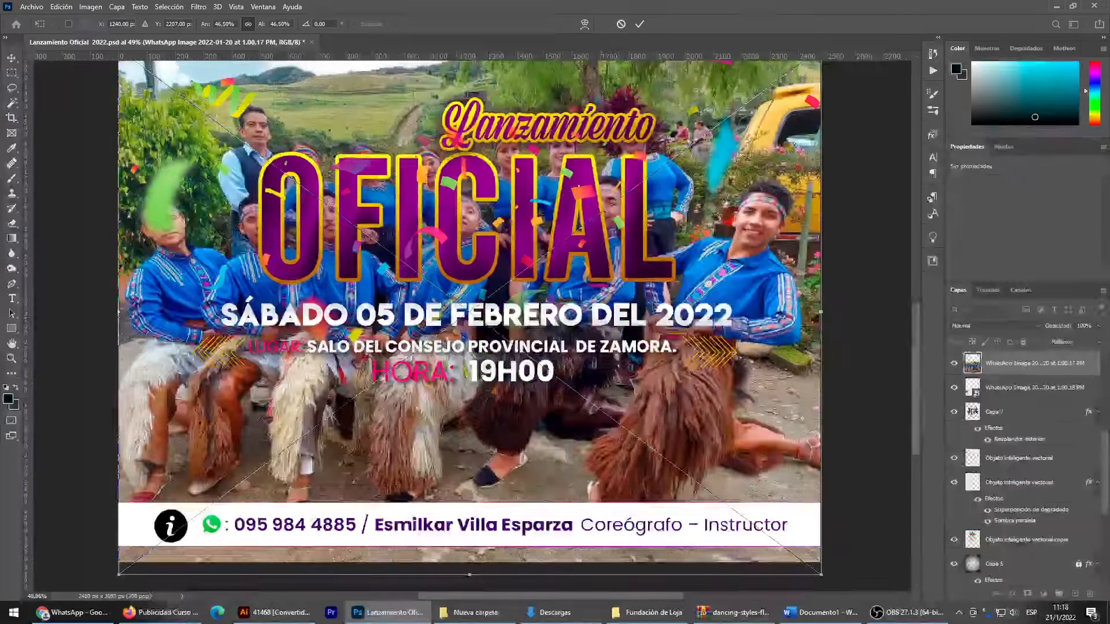
left_click_drag(821, 285, 254, 347)
key("Return")
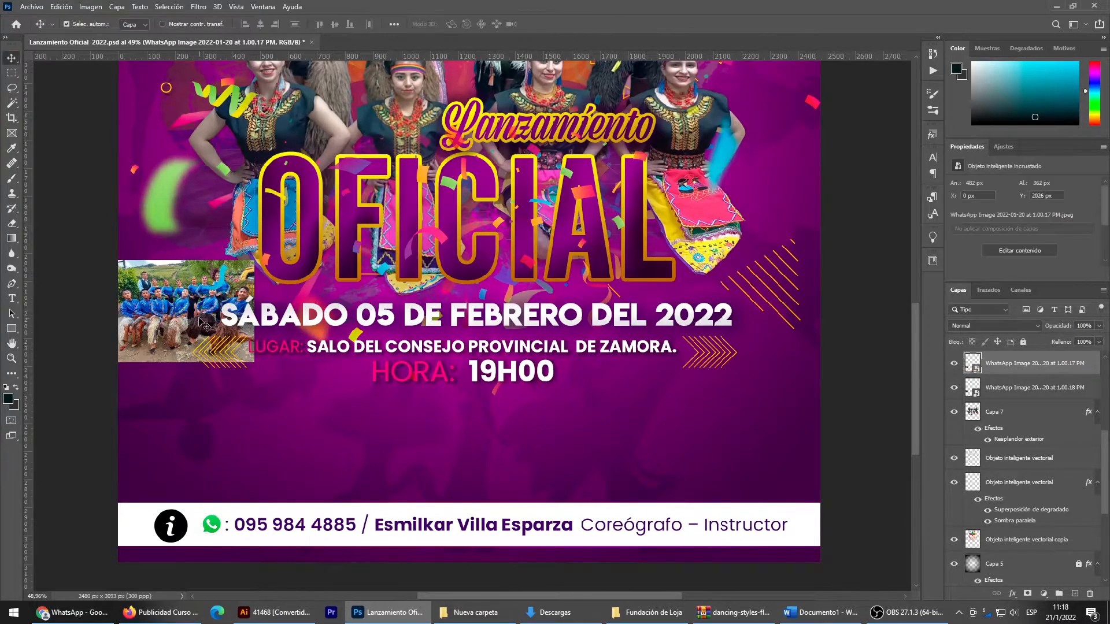
- Arrange the two photos side by side with a small gap, between the event details and the white contact bar
left_click_drag(185, 327, 208, 445)
left_click_drag(159, 313, 322, 434)
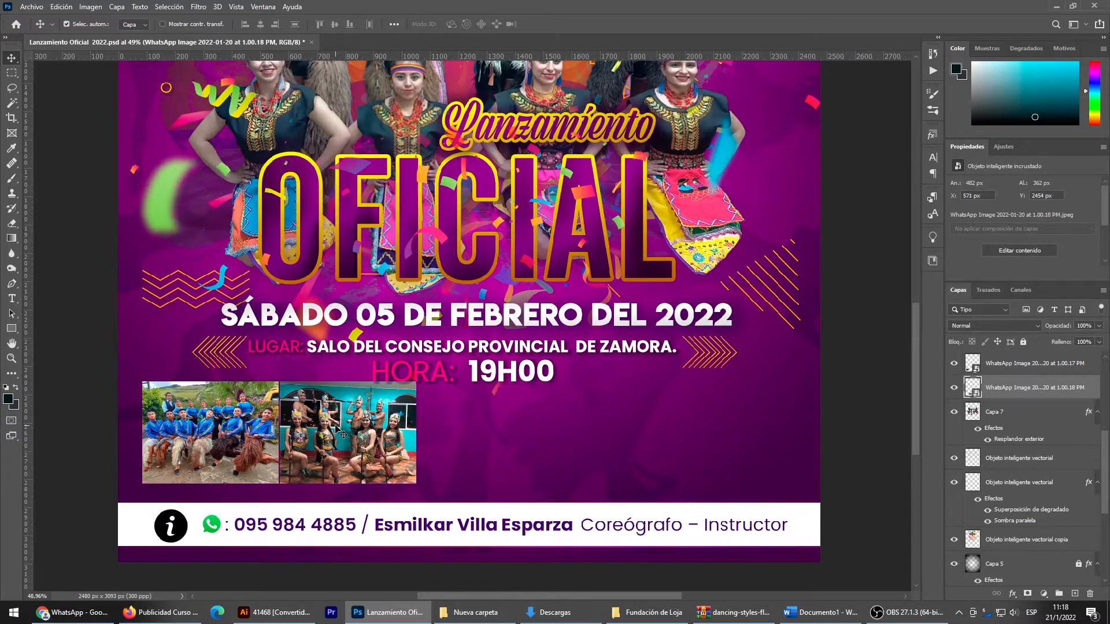
key("Right")
key("Right")
key("Right")
key("Right")
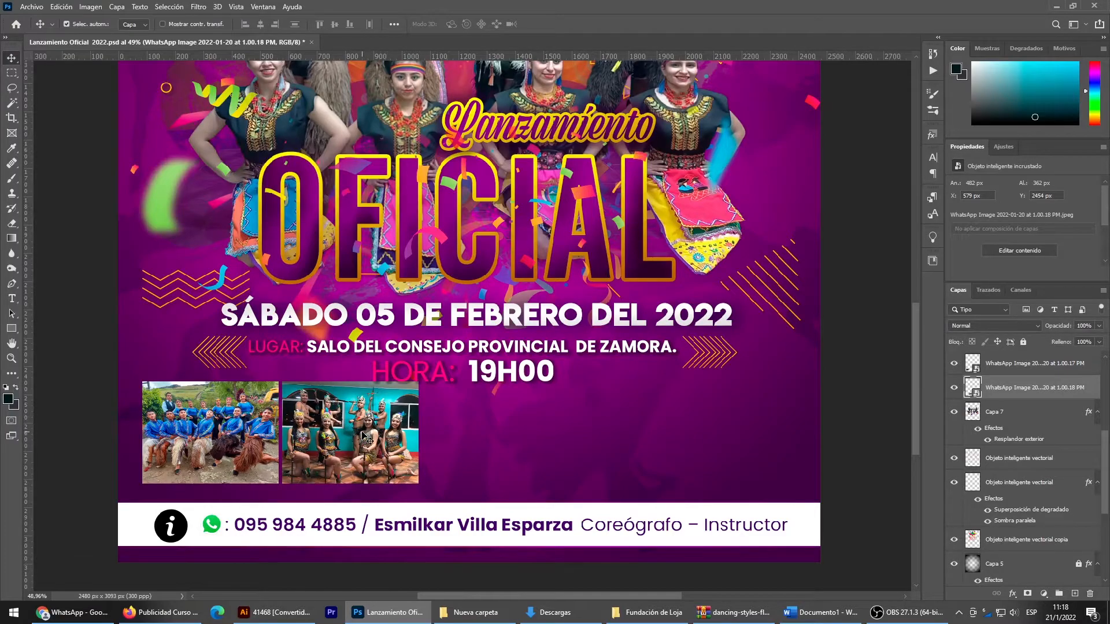
left_click_drag(370, 436, 375, 436)
key("Left")
key("Left")
key("Left")
key("Left")
key("Left")
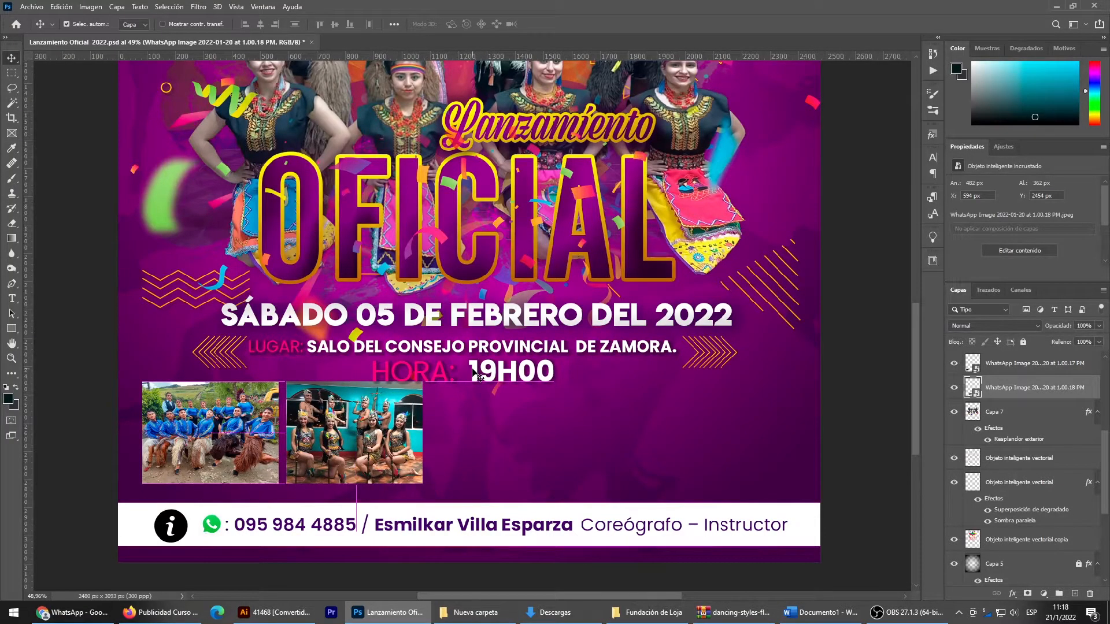
- Nudge the Hora: 19H00 text line slightly up, away from the photos
left_click(474, 373)
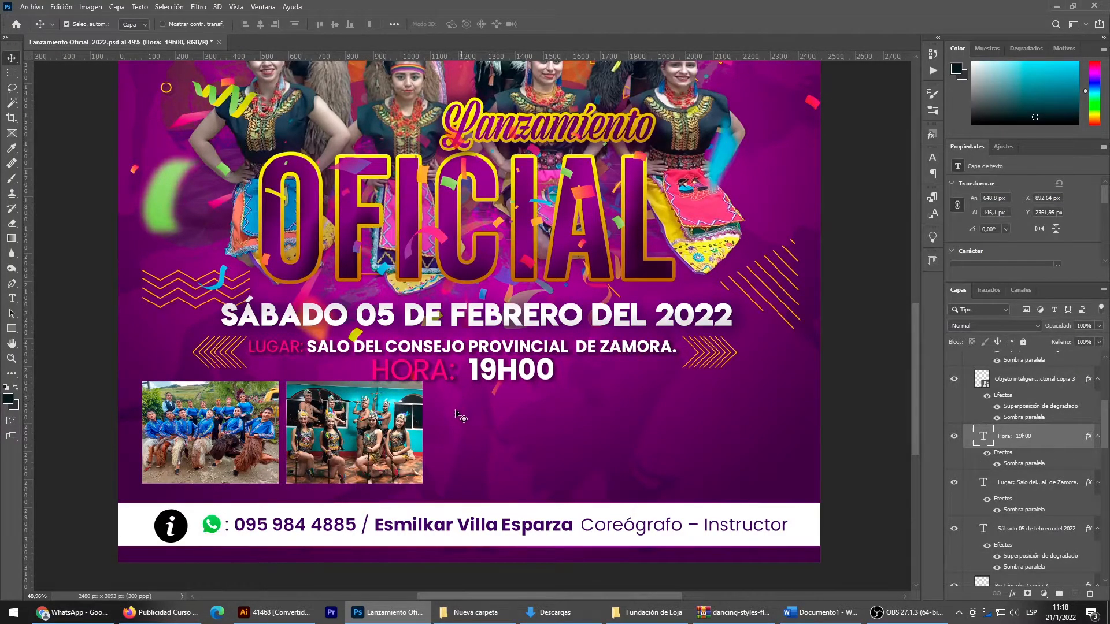
scroll(373, 434, "down", 6)
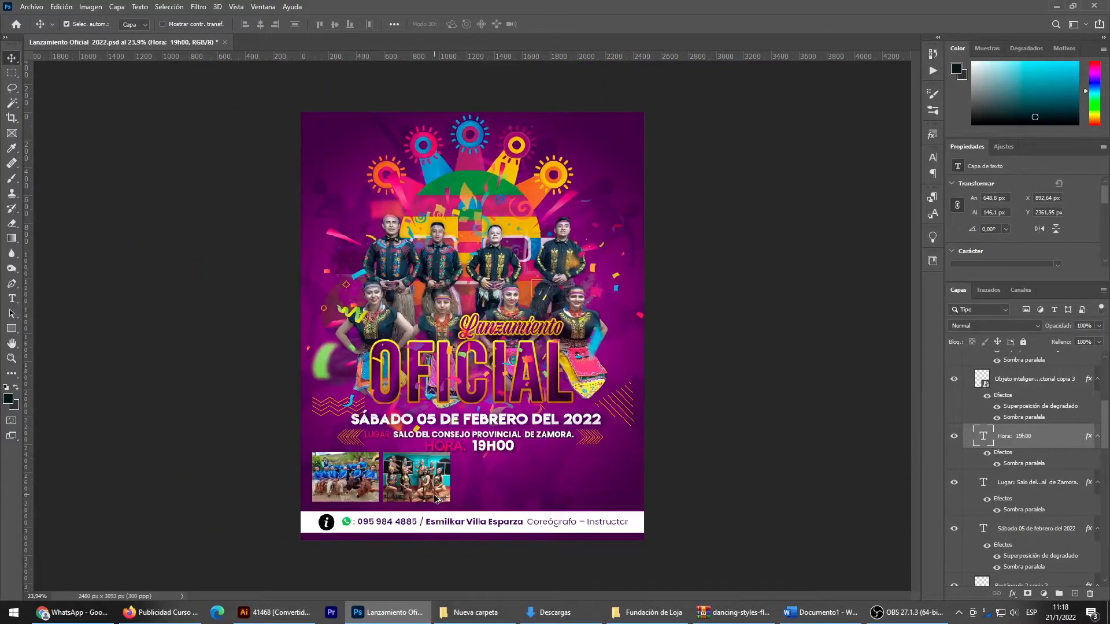
scroll(436, 498, "up", 2)
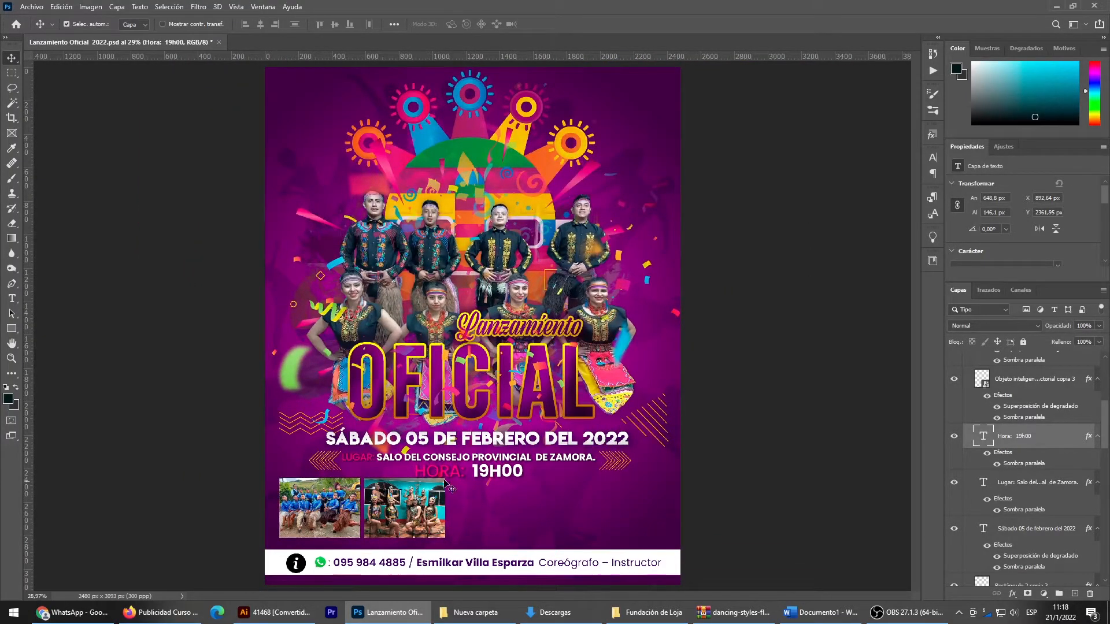
- Select both group photos and scale them down slightly together
left_click(405, 507)
left_click(326, 508, "shift")
key("ctrl+t")
left_click_drag(441, 479, 432, 483)
key("Return")
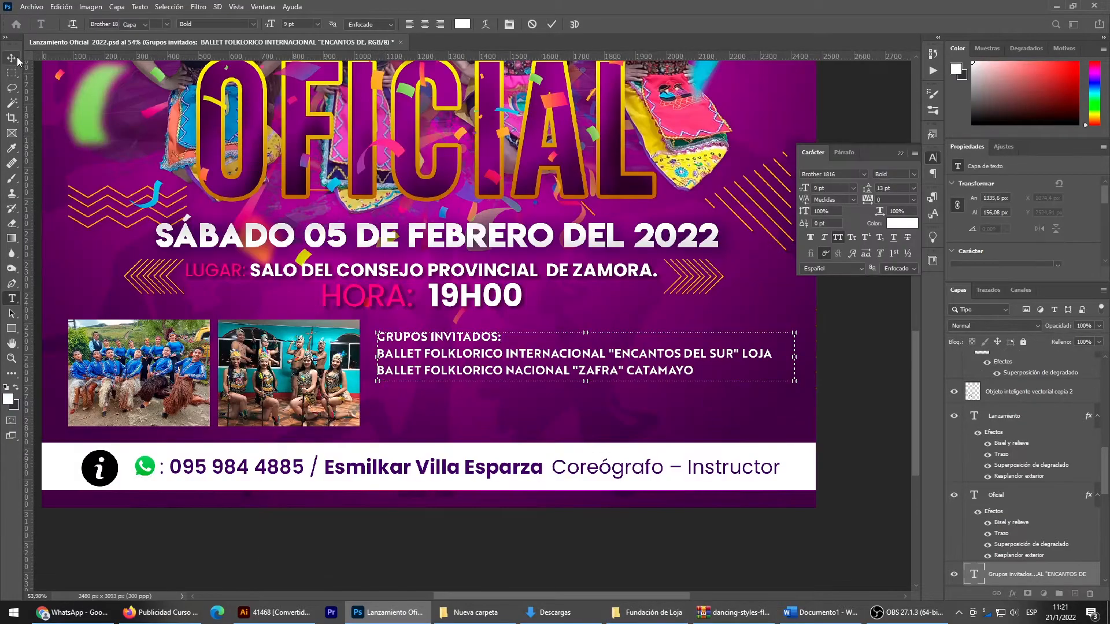
- Nudge the Grupos invitados text block slightly left and put the character settings away
mouse_move(467, 354)
left_mouse_down()
mouse_move(466, 367)
mouse_move(466, 354)
left_mouse_up()
key("Left")
key("Left")
key("Left")
key("Left")
left_click(897, 153)
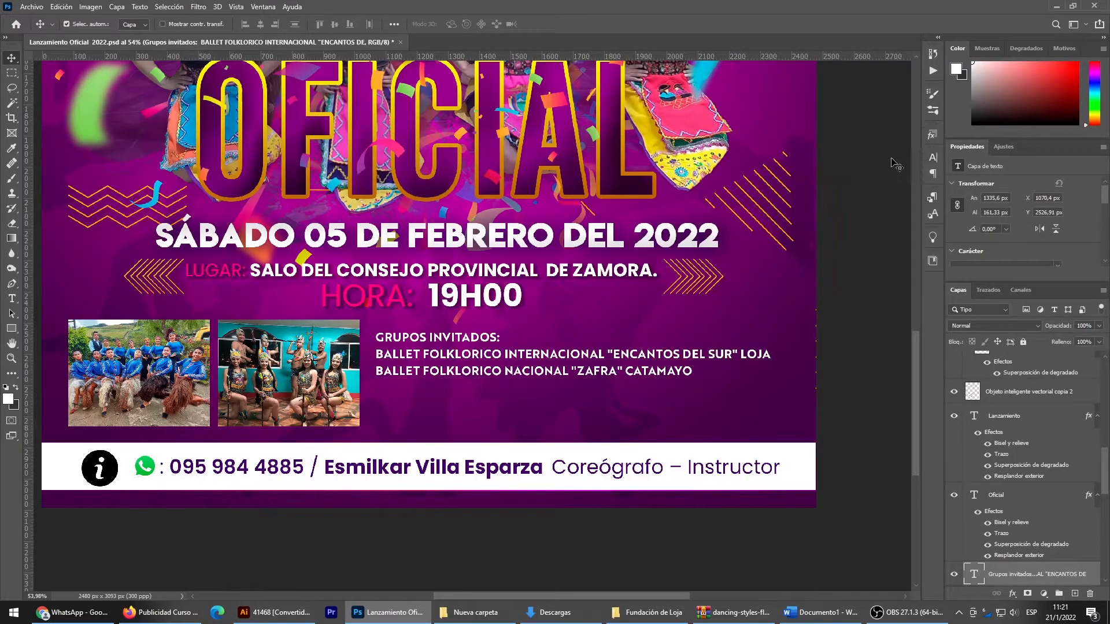
- Nudge the second group photo slightly right to widen the gap between the two photos
left_click(293, 382)
key("Right")
key("Right")
key("Right")
key("Right")
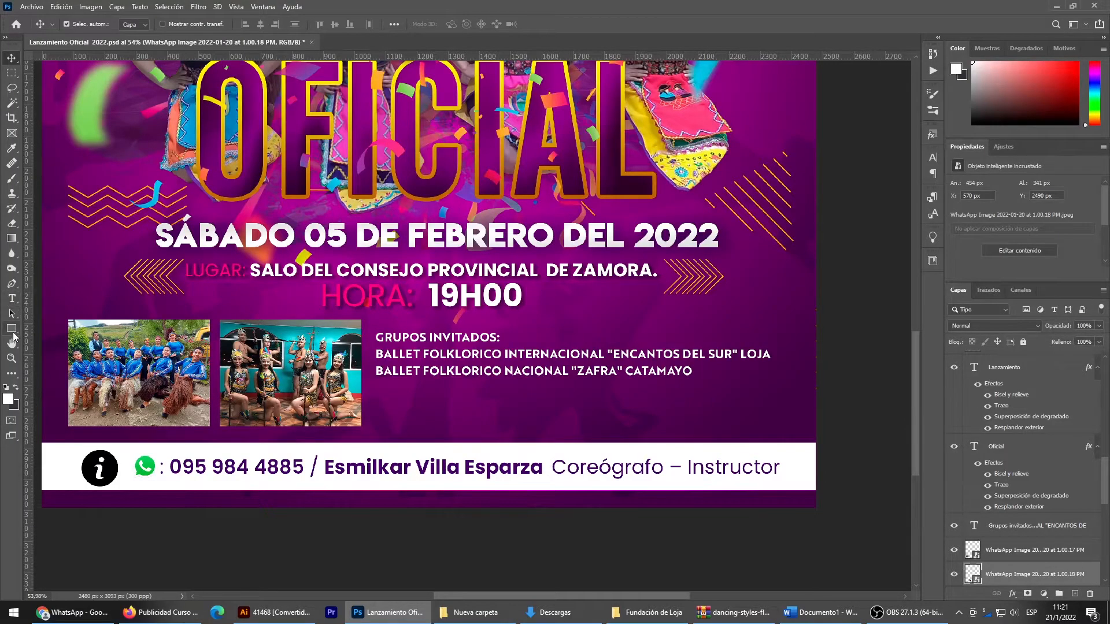
- Draw a rectangle about 2492 × 381 px across the flyer over the group photos and fill it with purple 4a1554
left_click(11, 328)
left_click_drag(44, 314, 823, 432)
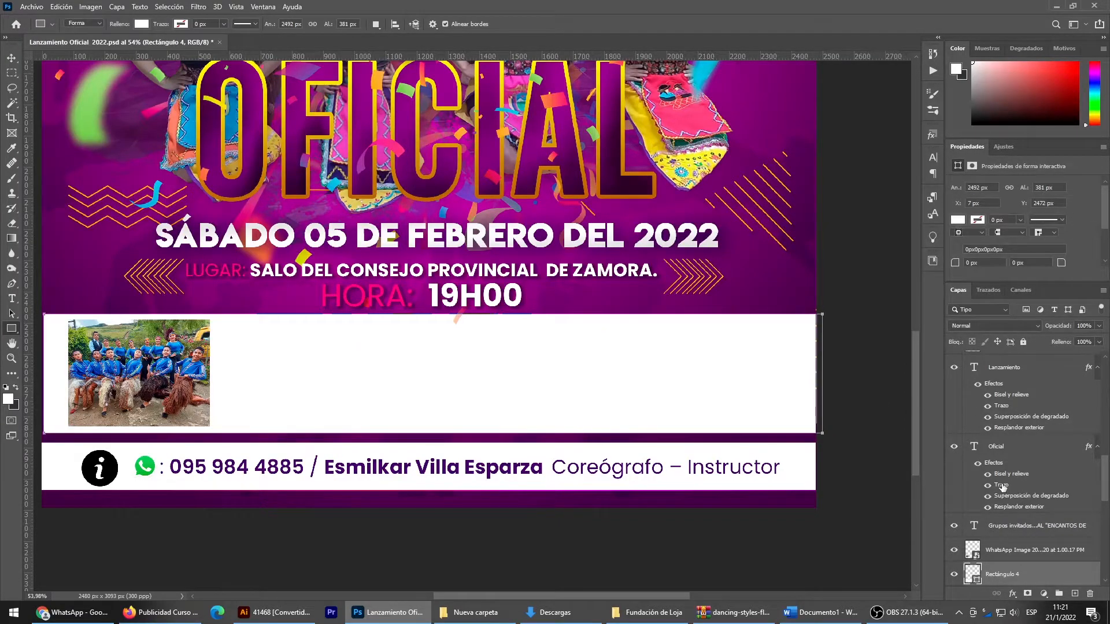
double_click(971, 574)
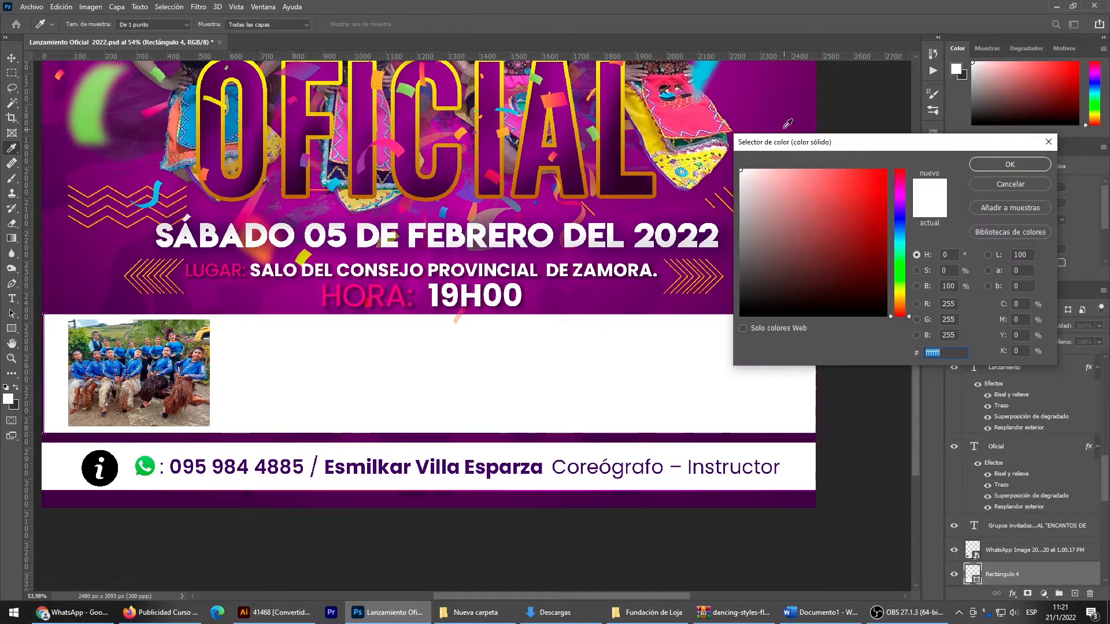
left_click(140, 143)
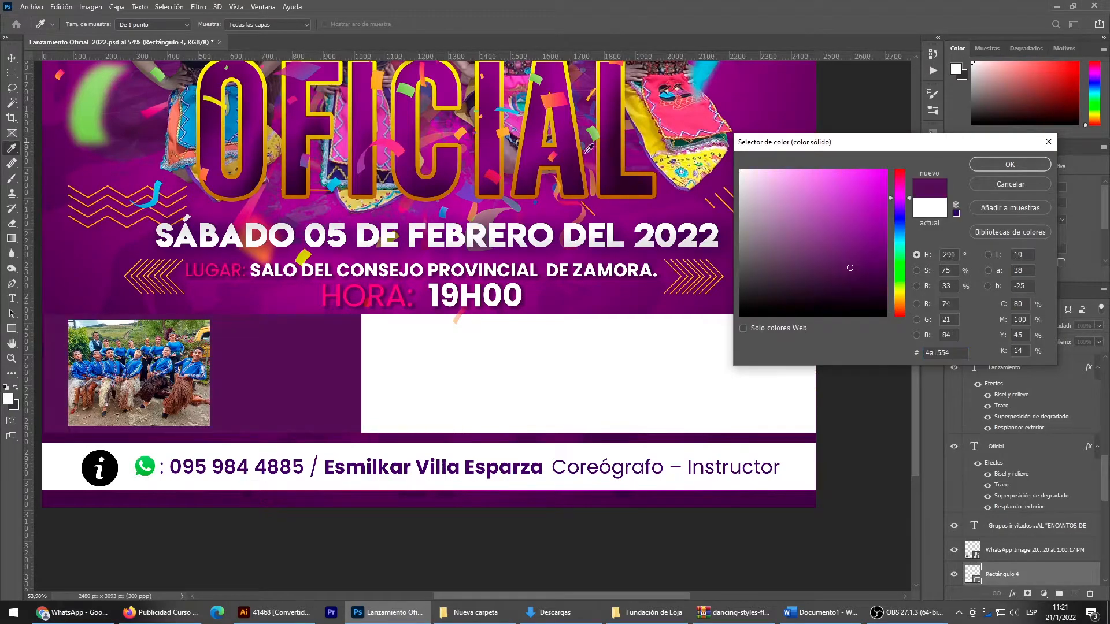
left_click(997, 165)
- Move the rectangle layer beneath Capa 7 so it sits behind the photos and text, and shift it to the flyer's left edge
left_click_drag(990, 572, 1015, 475)
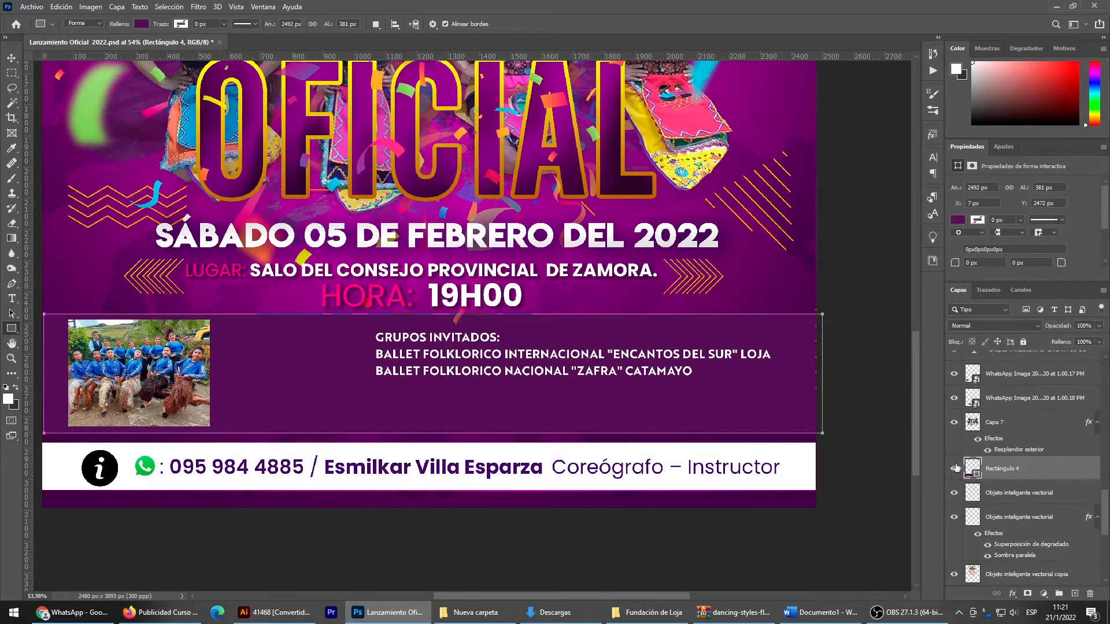
left_click(10, 58)
key("Left")
key("Left")
key("Left")
key("Left")
key("Left")
key("Left")
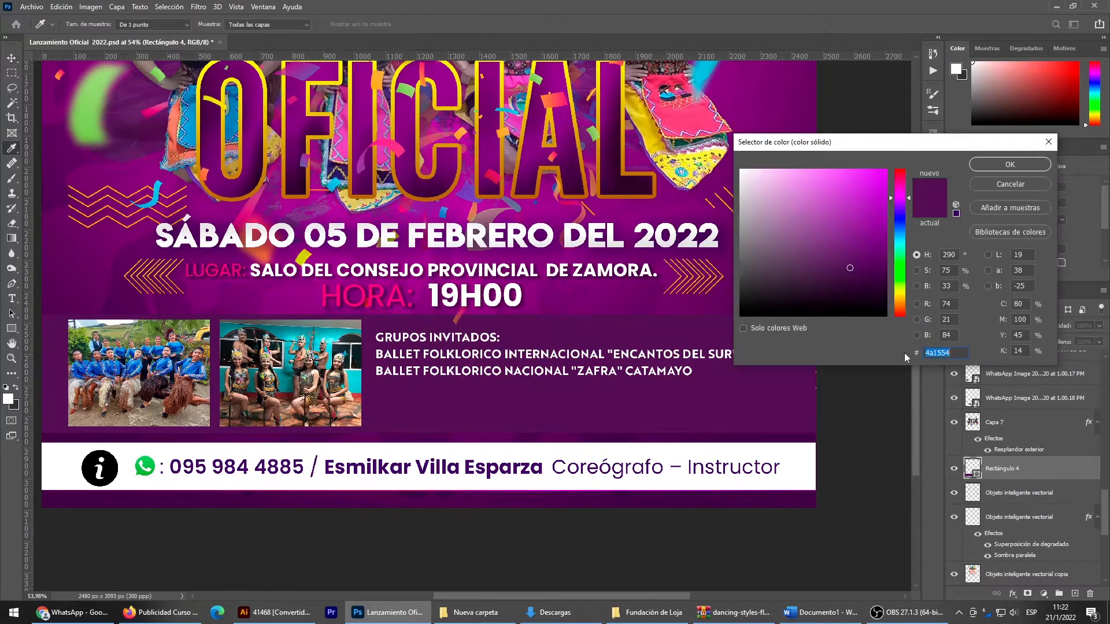
- Darken the rectangle's fill to a deep purple, about 35083e
left_click_drag(859, 273, 868, 281)
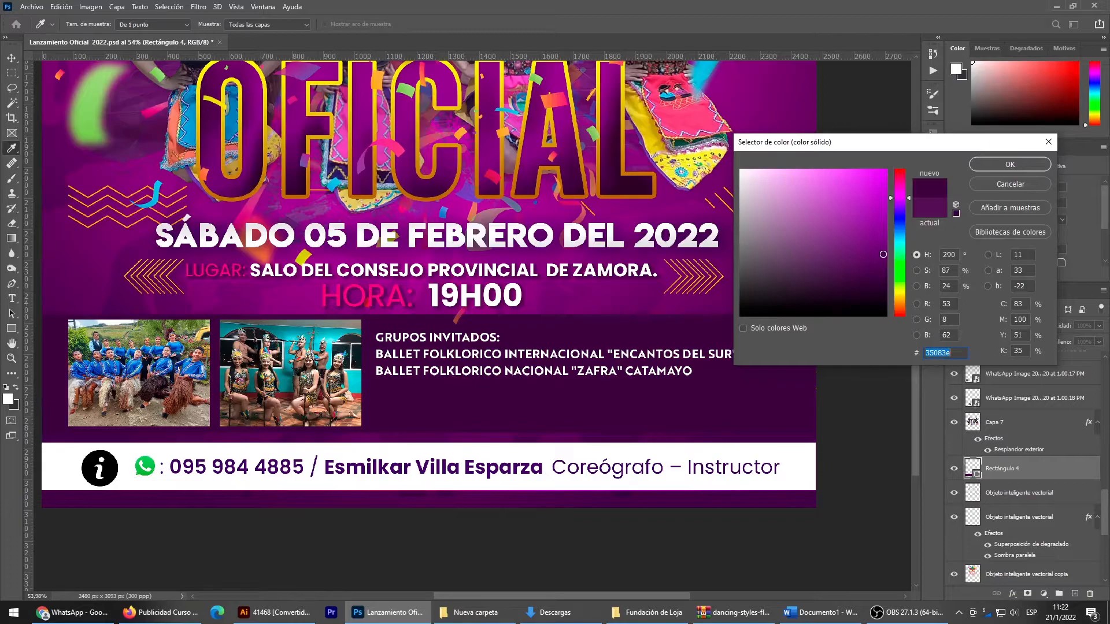
left_click(1010, 164)
scroll(759, 341, "left", 1)
key("ctrl+0")
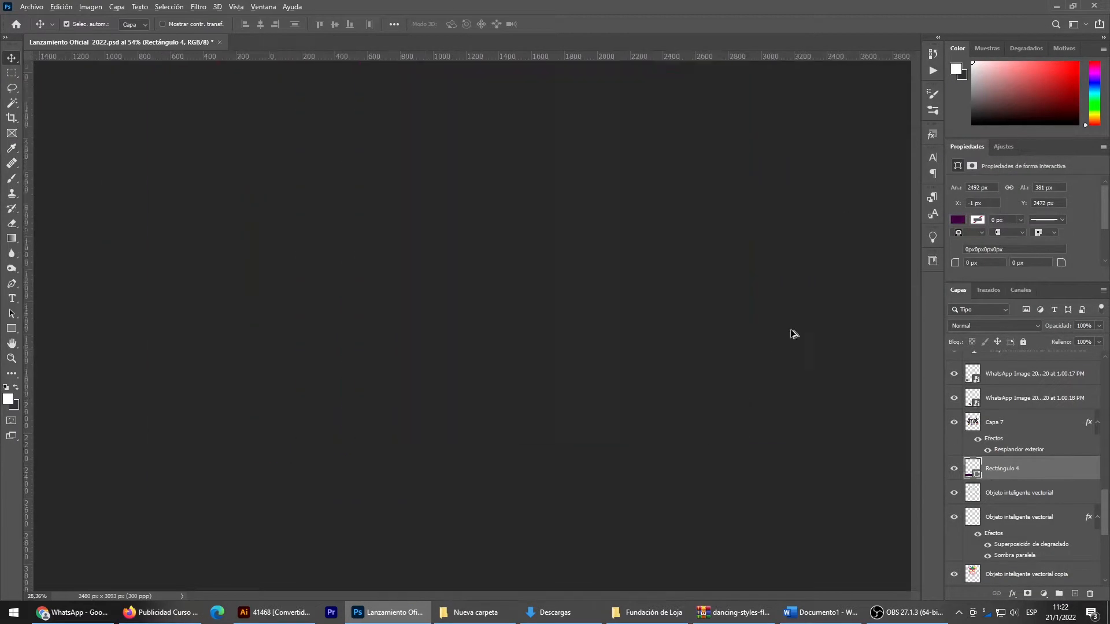
- Move the Hora: 19H00 line into the dark band, directly beneath the invited groups text
left_click(788, 337)
scroll(538, 488, "up", 3)
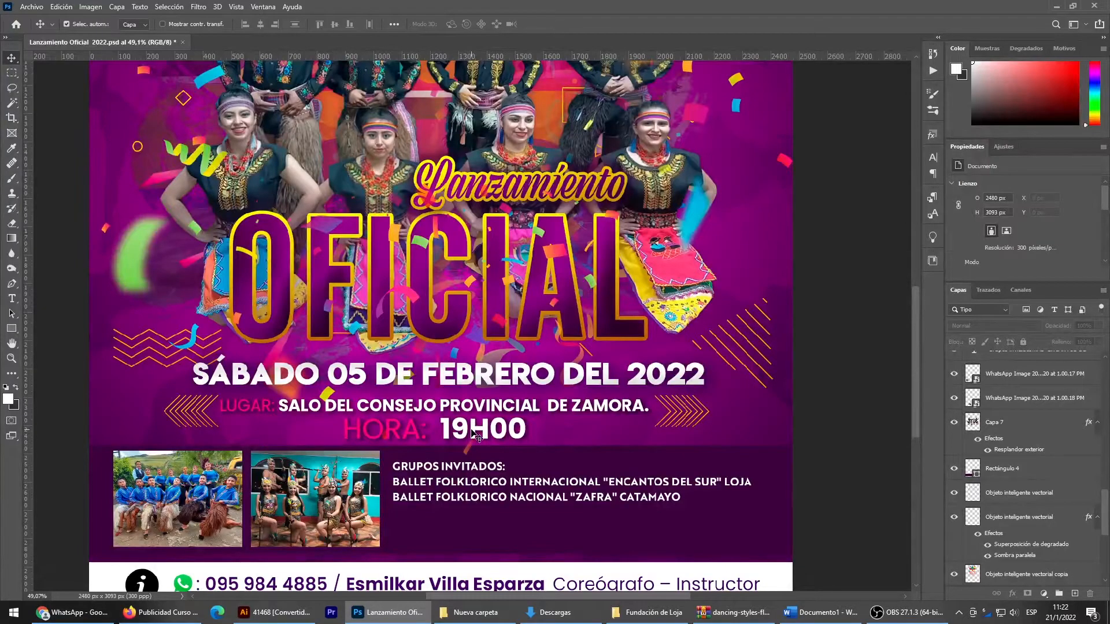
left_click_drag(477, 434, 528, 524)
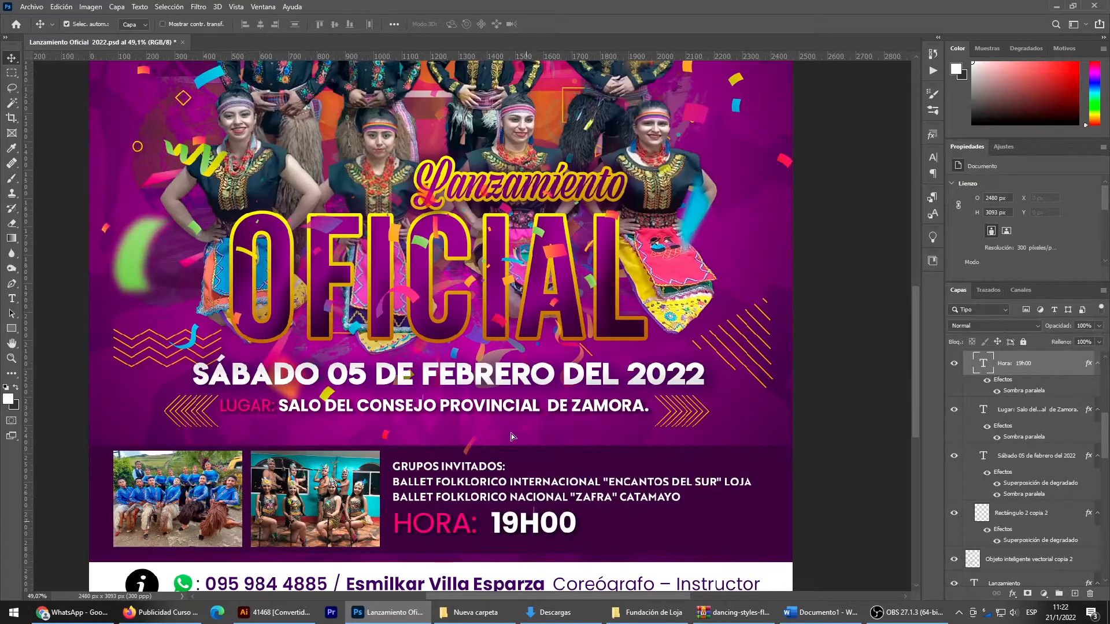
- Shift the Lugar line slightly down and enlarge it to about the width of the date line above, undoing any accidental background move
left_click_drag(515, 411, 515, 415)
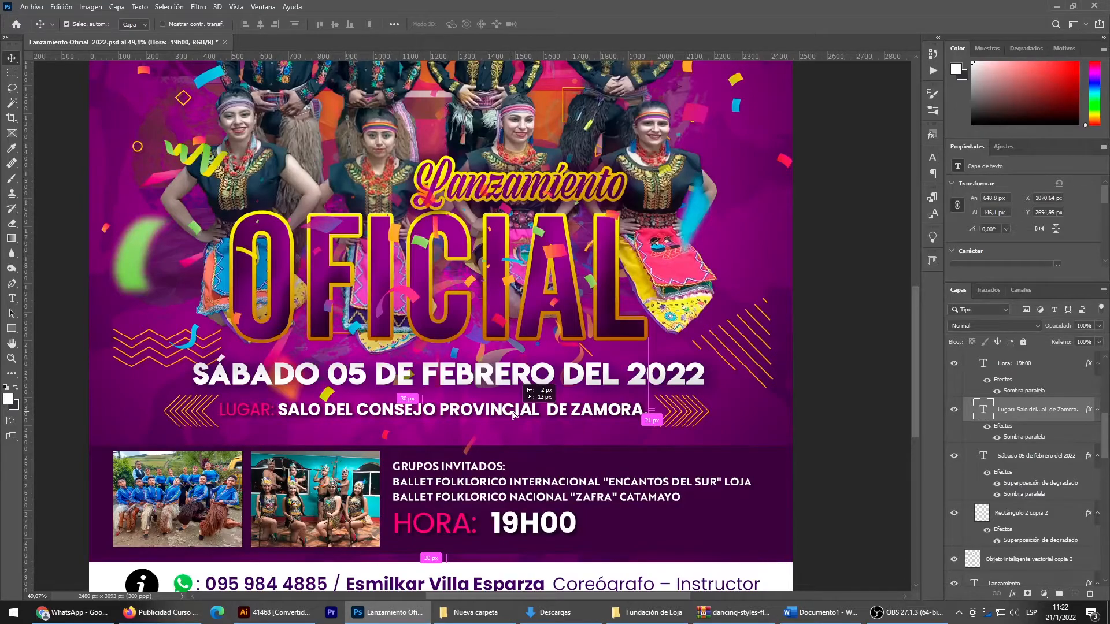
left_click_drag(515, 414, 514, 413)
key("ctrl+t")
left_click_drag(437, 426, 438, 430)
key("Return")
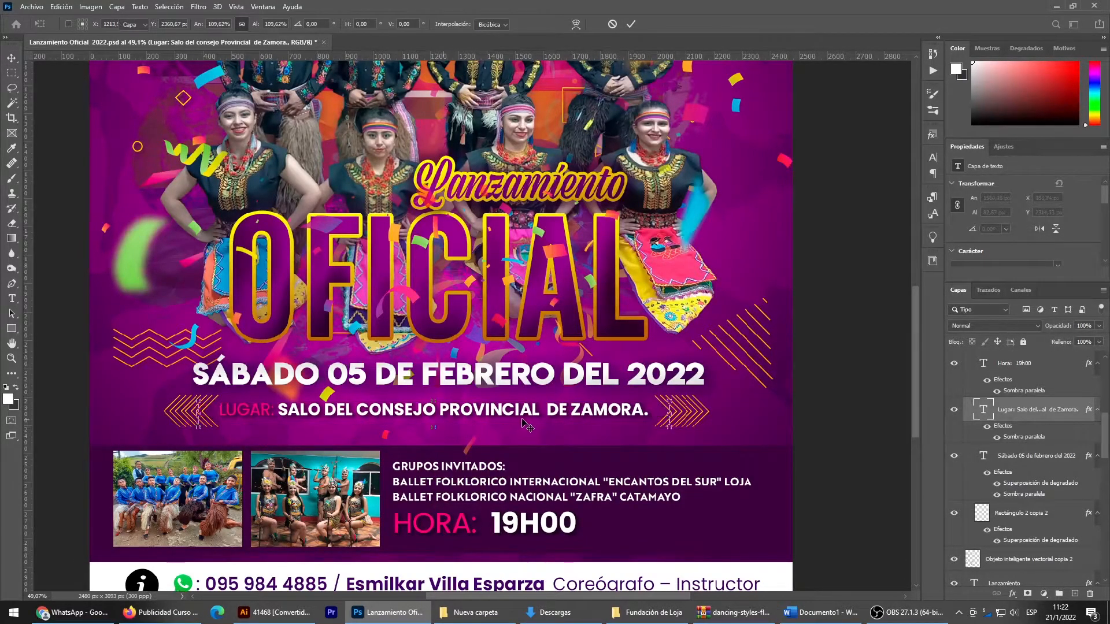
left_click_drag(511, 422, 511, 421)
key("ctrl+t")
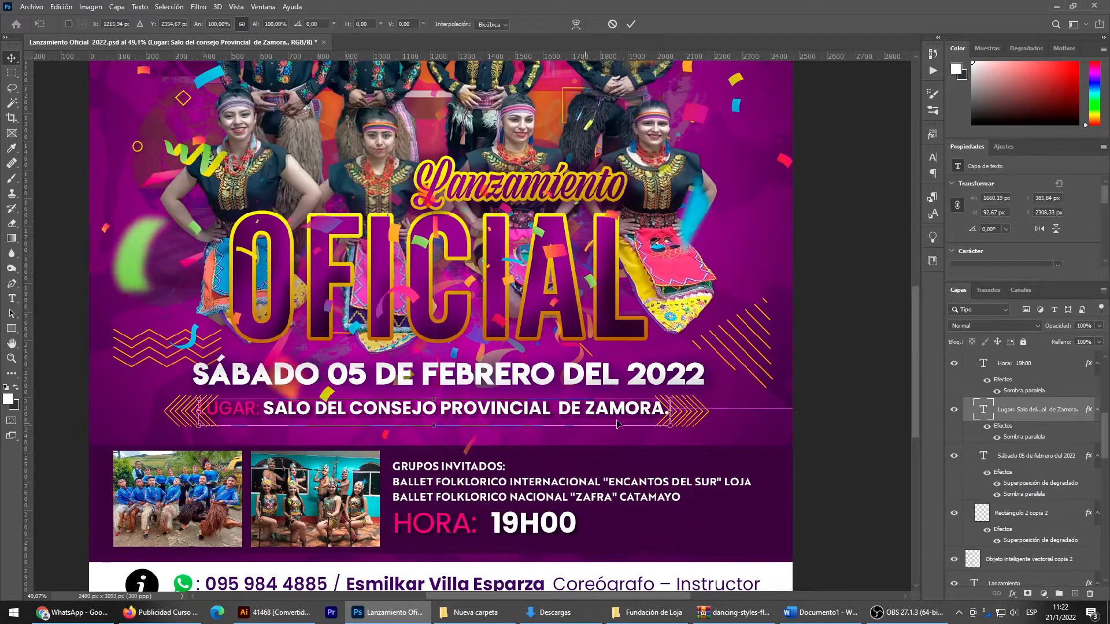
left_click_drag(669, 414, 728, 414)
key("Return")
key("ctrl+z")
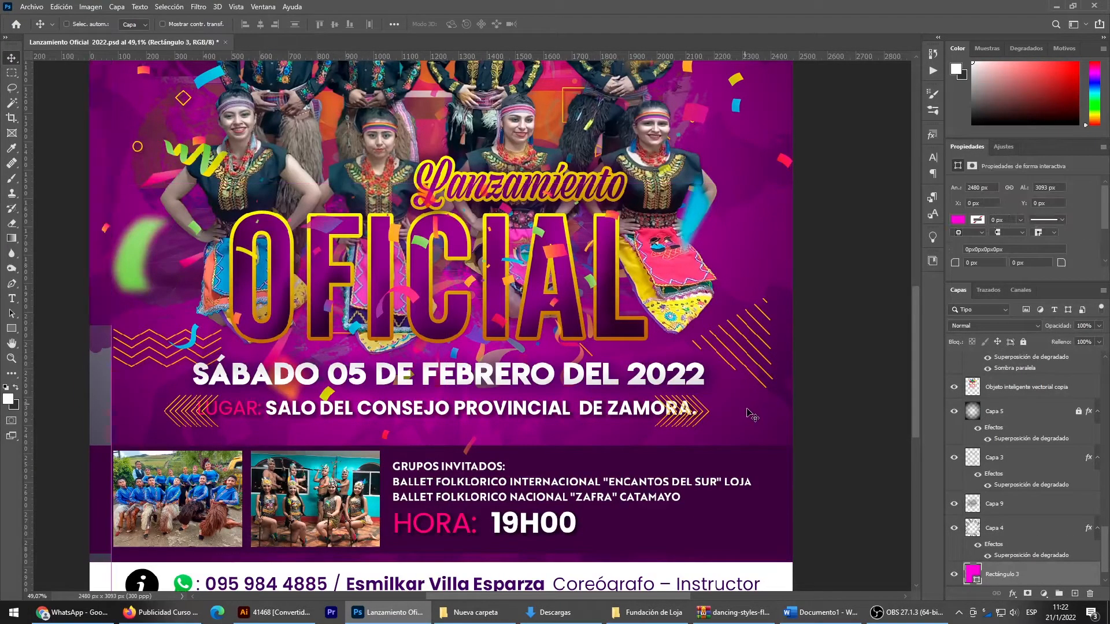
- Move the two chevron ornaments outward so they flank the enlarged Lugar line without overlapping it
scroll(739, 422, "up", 3)
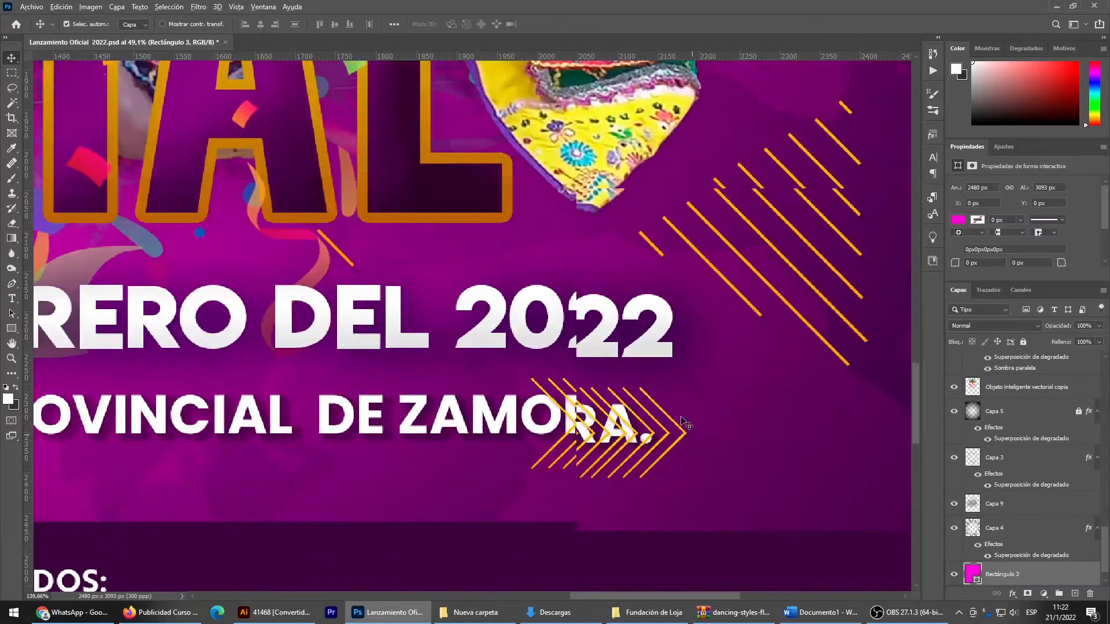
left_click_drag(682, 447, 785, 442)
scroll(572, 453, "down", 3)
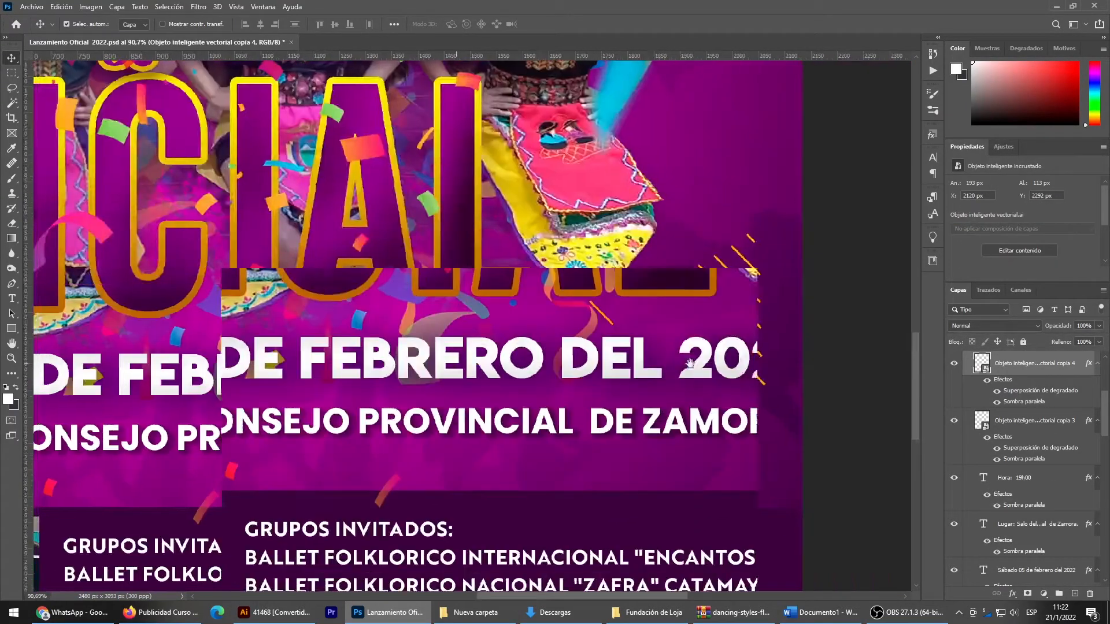
left_click_drag(170, 378, 651, 362)
left_click_drag(397, 407, 581, 405)
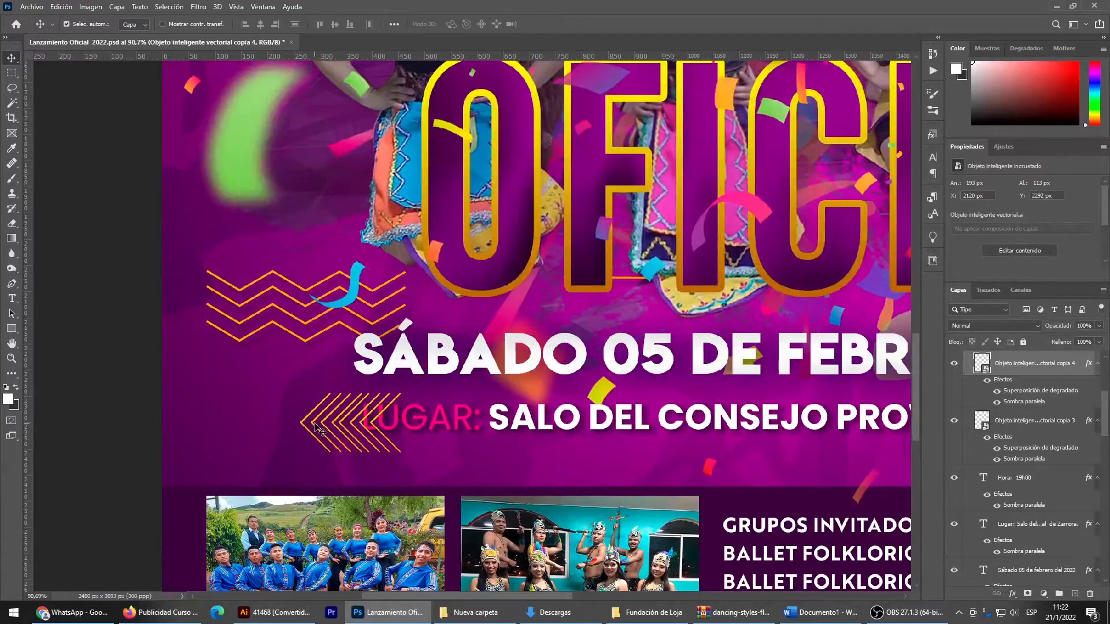
left_click_drag(313, 426, 272, 427)
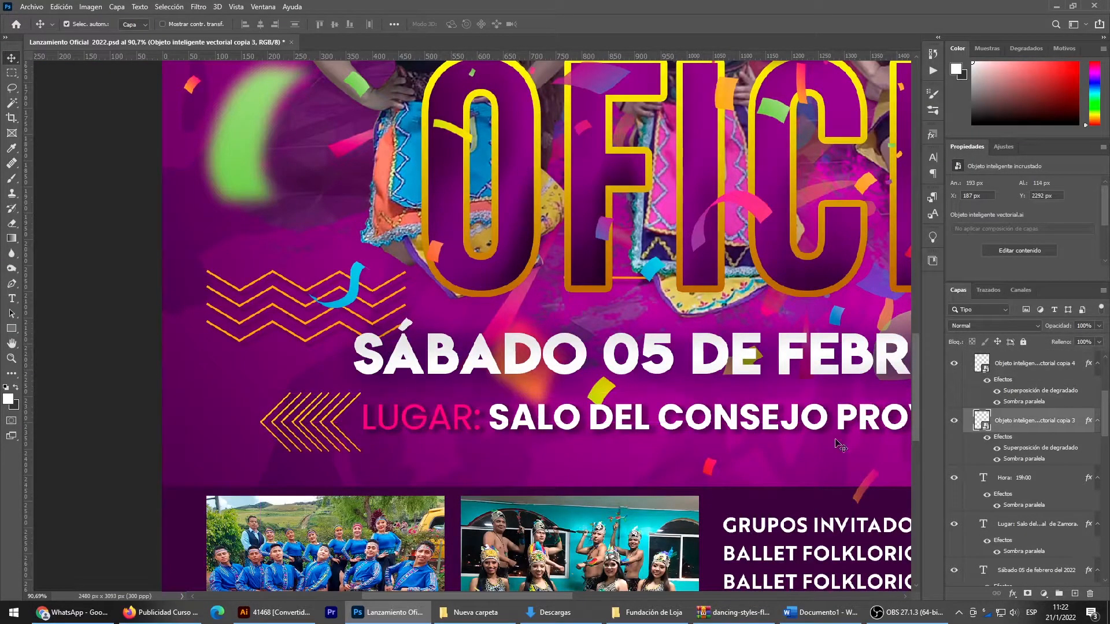
- Collapse the Texto layer group and lock it
scroll(1017, 398, "up", 3)
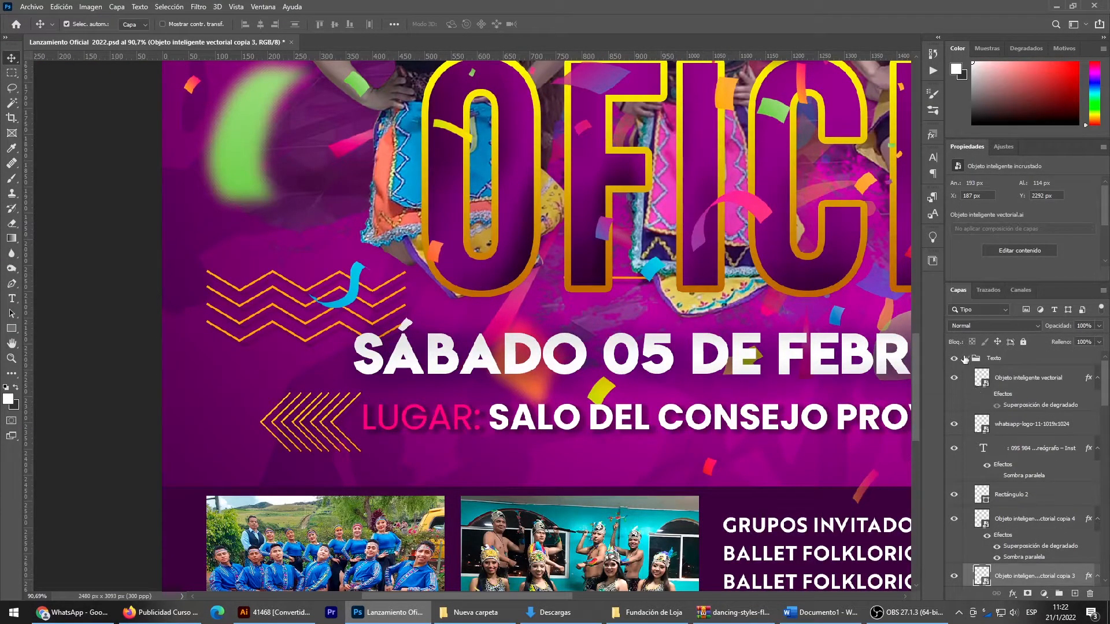
left_click(967, 359)
left_click(1023, 341)
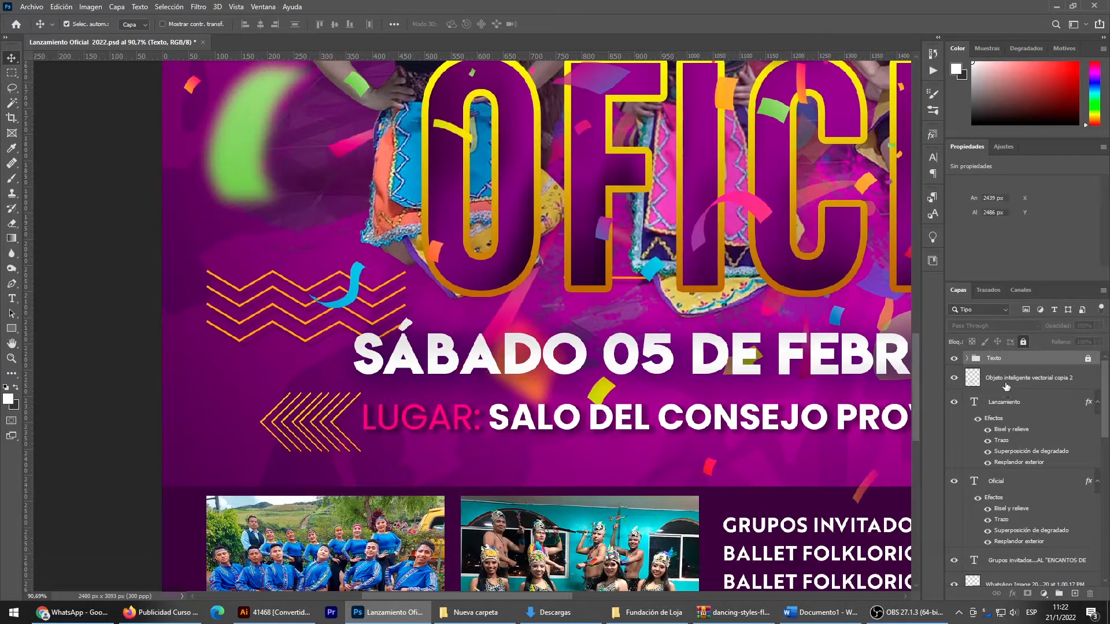
left_click(1005, 386)
left_click(1006, 411, "shift")
left_click(997, 490, "shift")
left_click(1009, 560, "ctrl")
scroll(1017, 537, "down", 5)
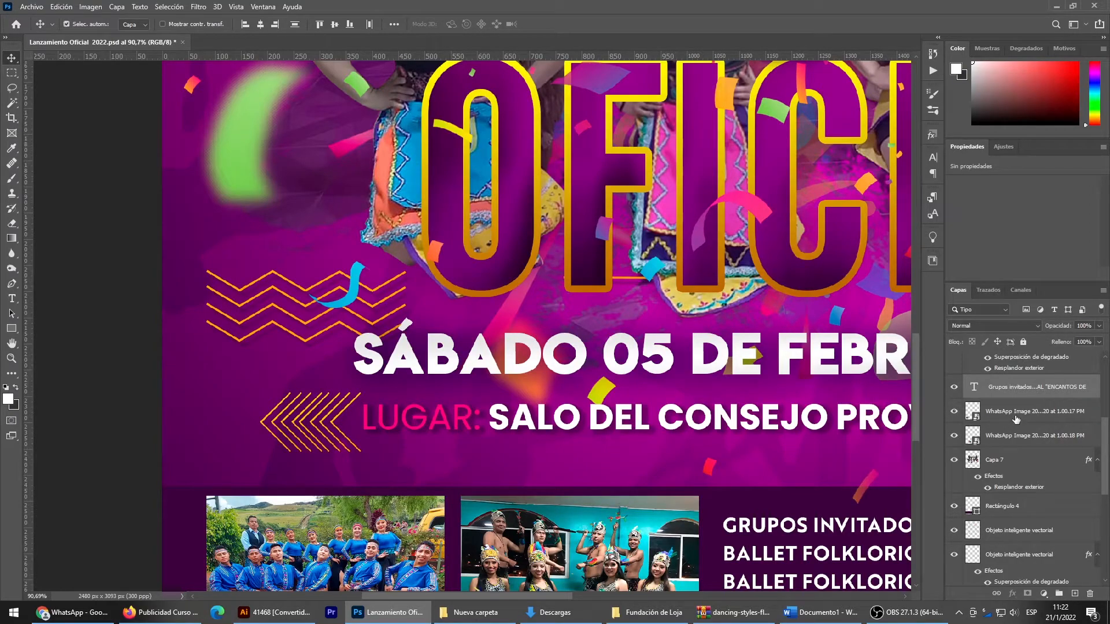
scroll(1013, 474, "down", 5)
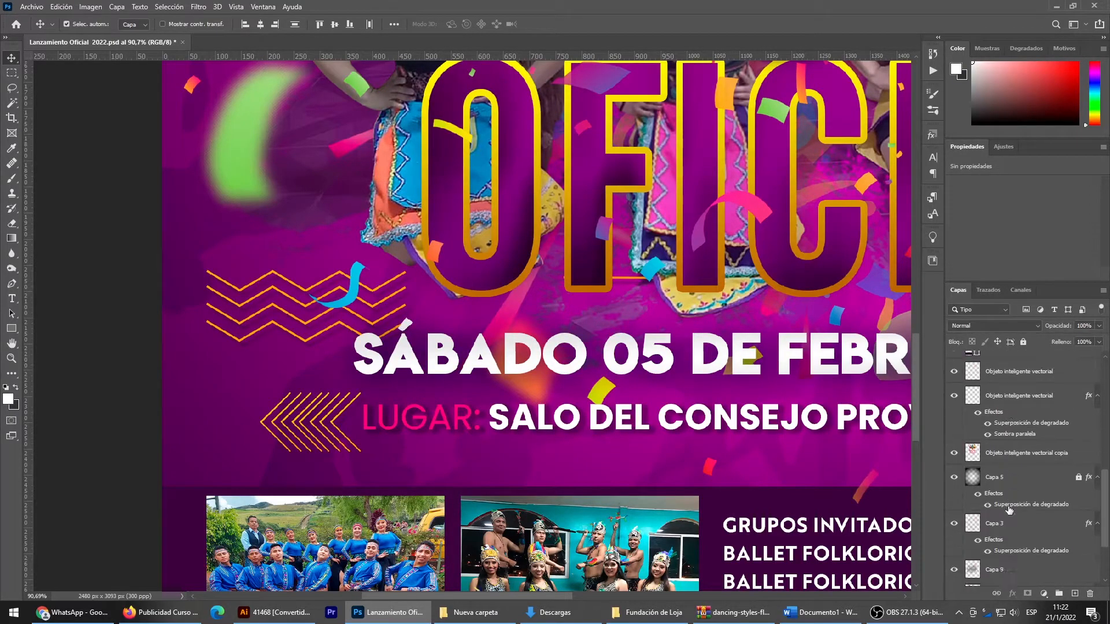
left_click(118, 322)
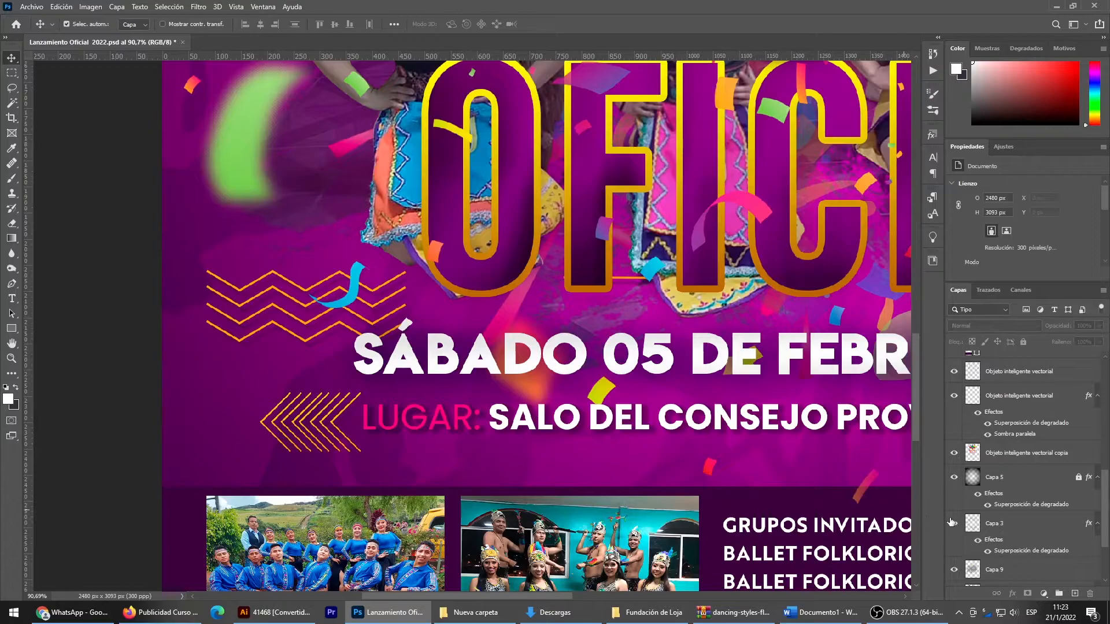
- Group the background layers, from the vector objects below Rectángulo 4 down to Rectángulo 3
scroll(994, 477, "up", 1)
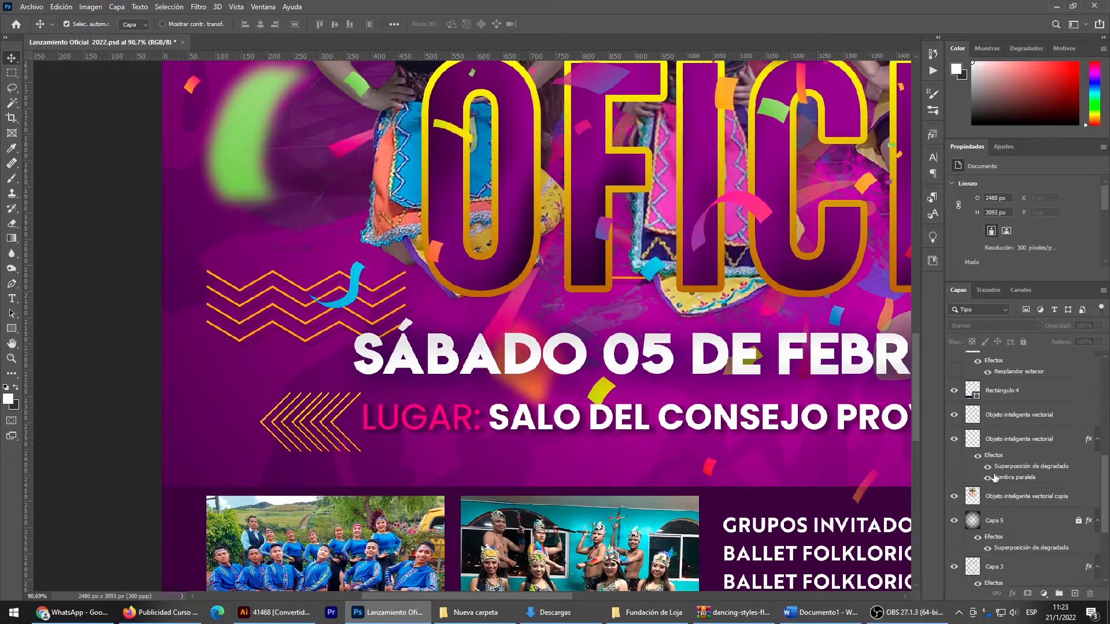
left_click(1004, 416)
left_click(1012, 440, "ctrl")
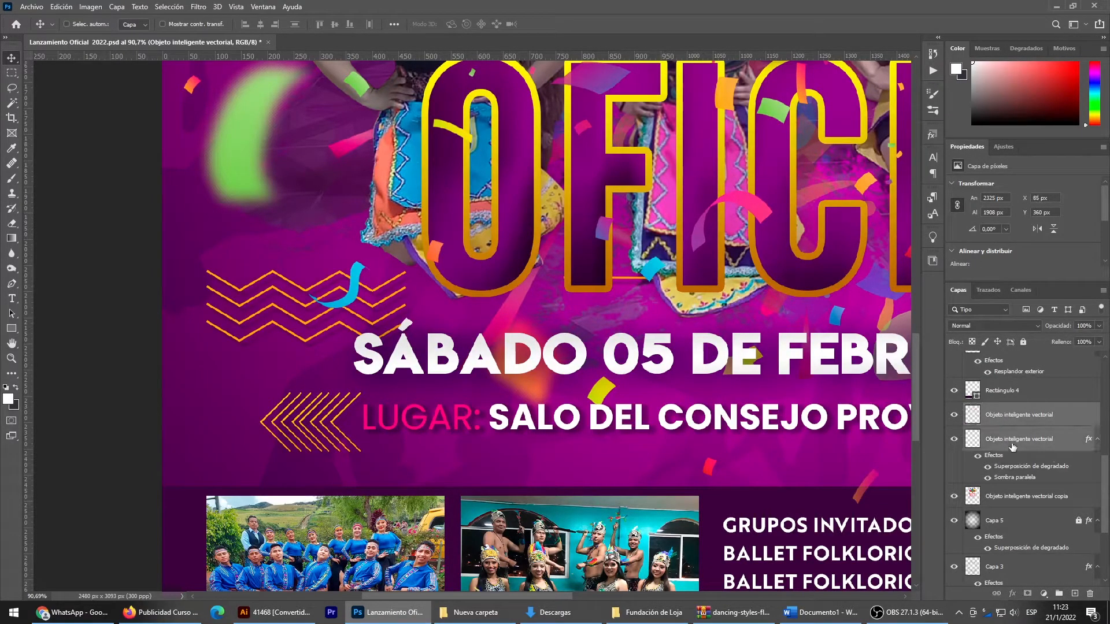
left_click(1006, 495, "ctrl")
left_click(1005, 528, "ctrl")
left_click(1005, 563, "ctrl")
scroll(997, 538, "down", 3)
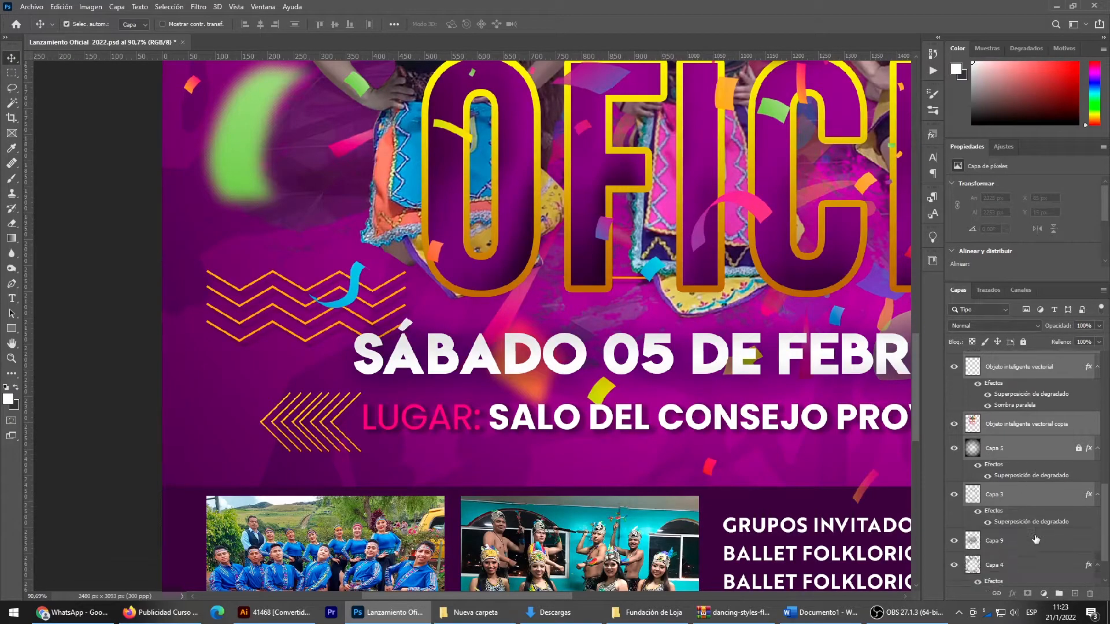
left_click(995, 482, "ctrl")
left_click(995, 504, "ctrl")
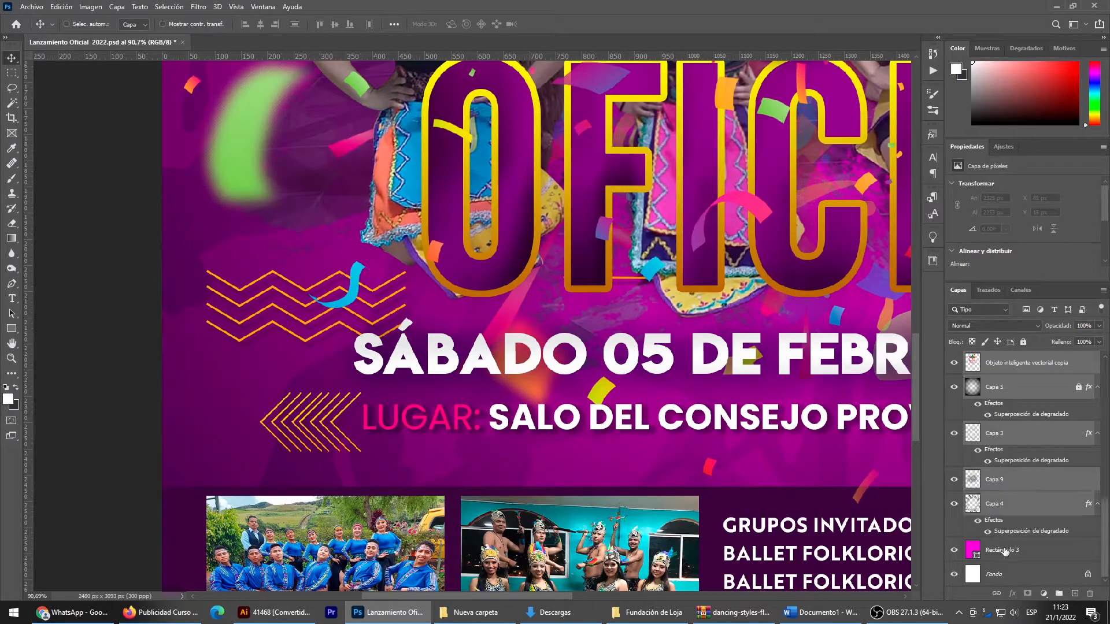
left_click(1005, 549, "ctrl")
left_click(1060, 594)
- Rename the new layer group as Fondo and lock it
double_click(997, 555)
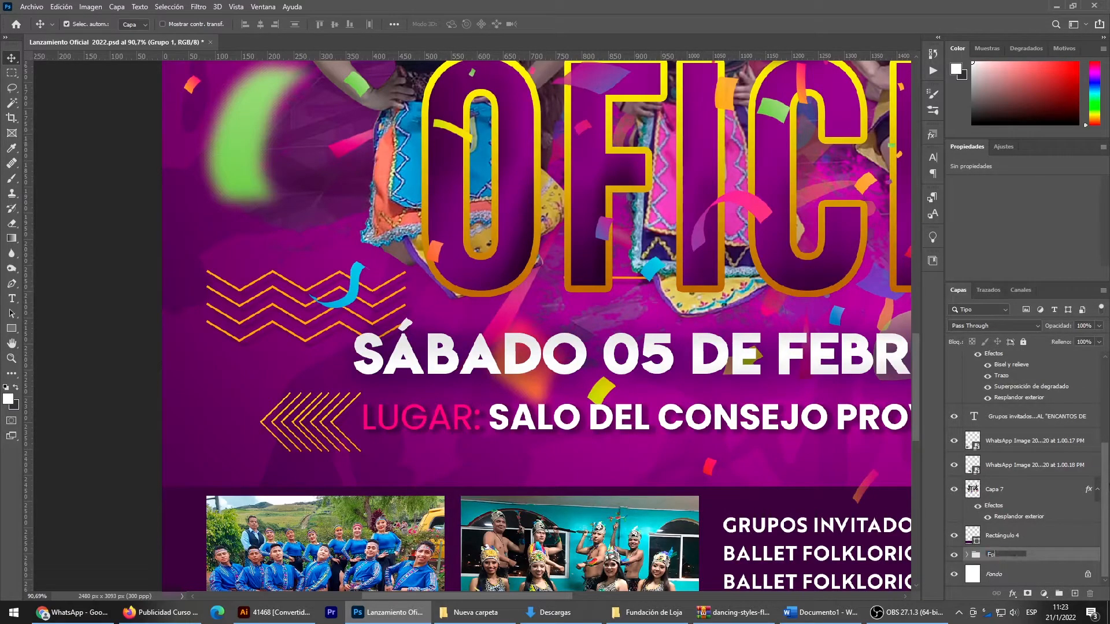
type("Fondo")
key("Return")
scroll(605, 460, "down", 3)
left_click(1023, 342)
- Nudge both group photos slightly down within the dark band
left_click_drag(351, 489, 110, 377)
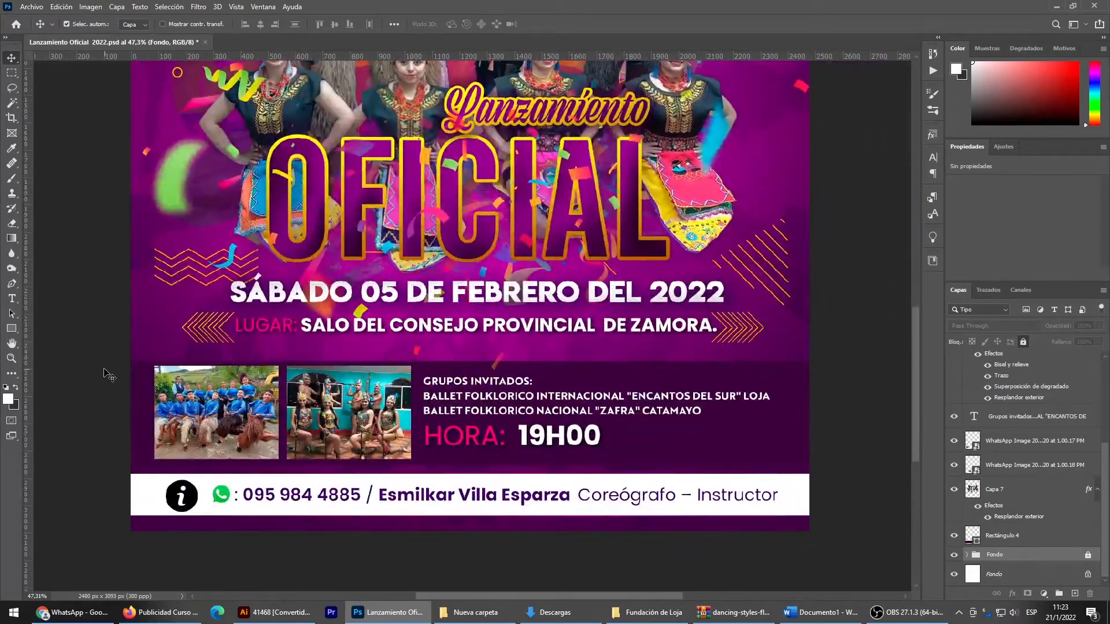
left_click_drag(213, 408, 213, 409)
left_click(348, 416)
left_click_drag(350, 421, 350, 423)
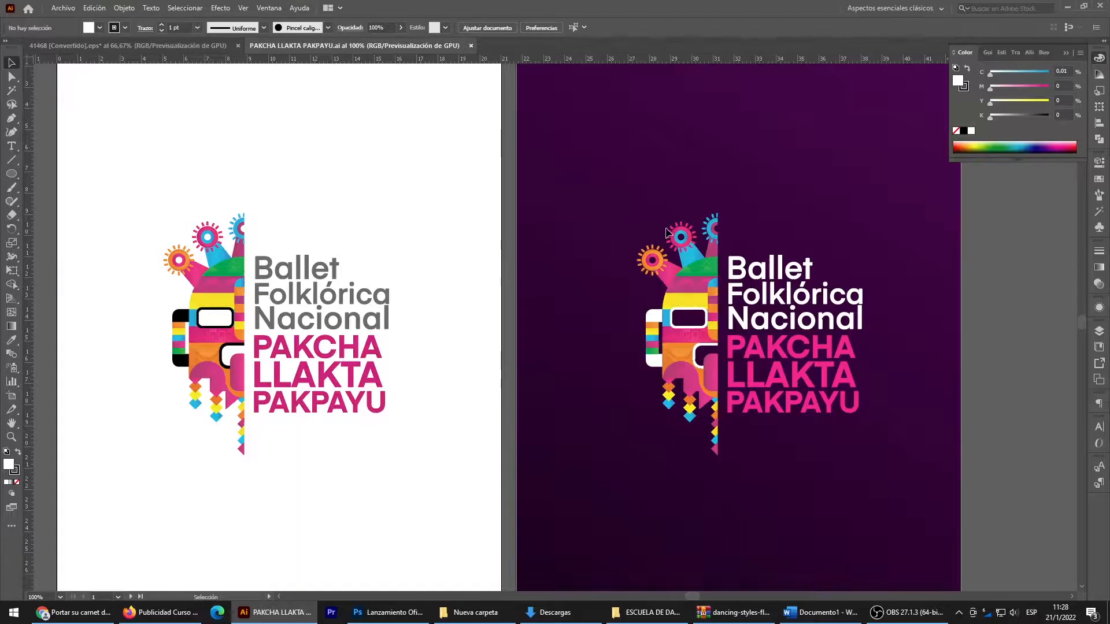
- Copy the white-text Ballet Folklórica Nacional Pakcha Llakta Pakpayu logo from Illustrator and place it on the flyer in Photoshop
left_click(703, 304)
left_click_drag(703, 303, 645, 189)
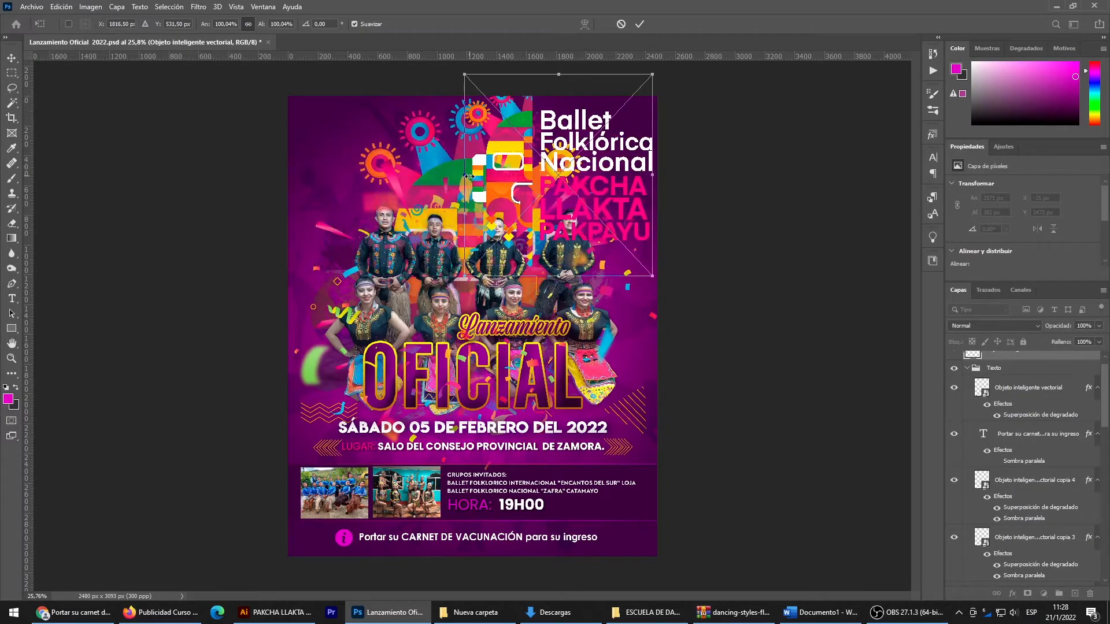
- Scale the placed logo down to about 695 × 746 px and position it in the flyer's upper left corner
left_click_drag(469, 179, 595, 167)
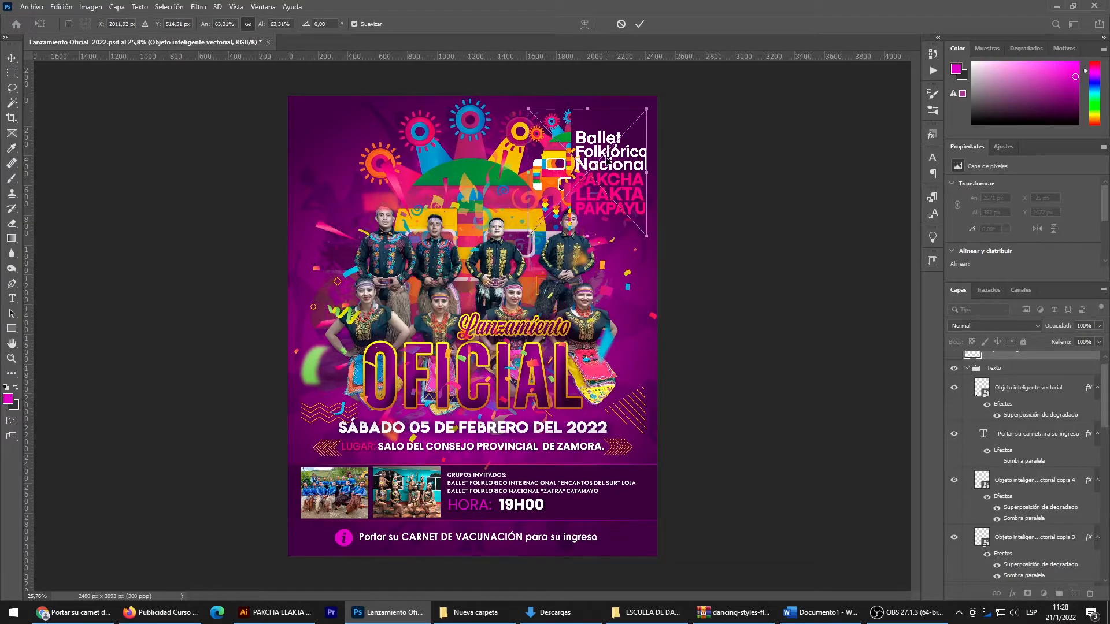
left_click_drag(580, 239, 579, 222)
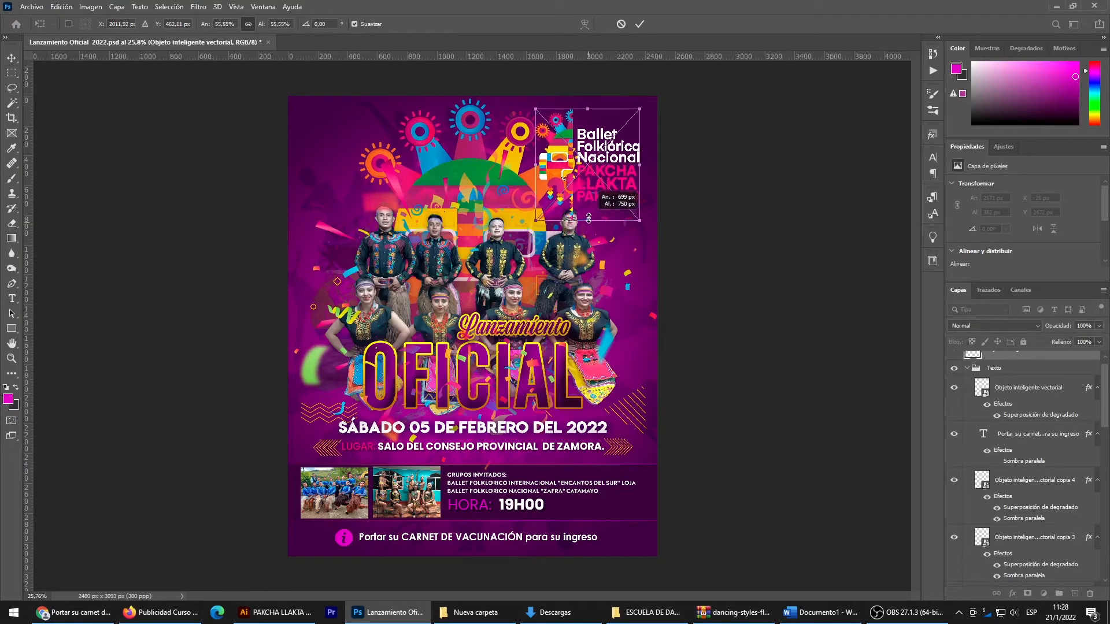
left_click_drag(596, 172, 366, 171)
key("Return")
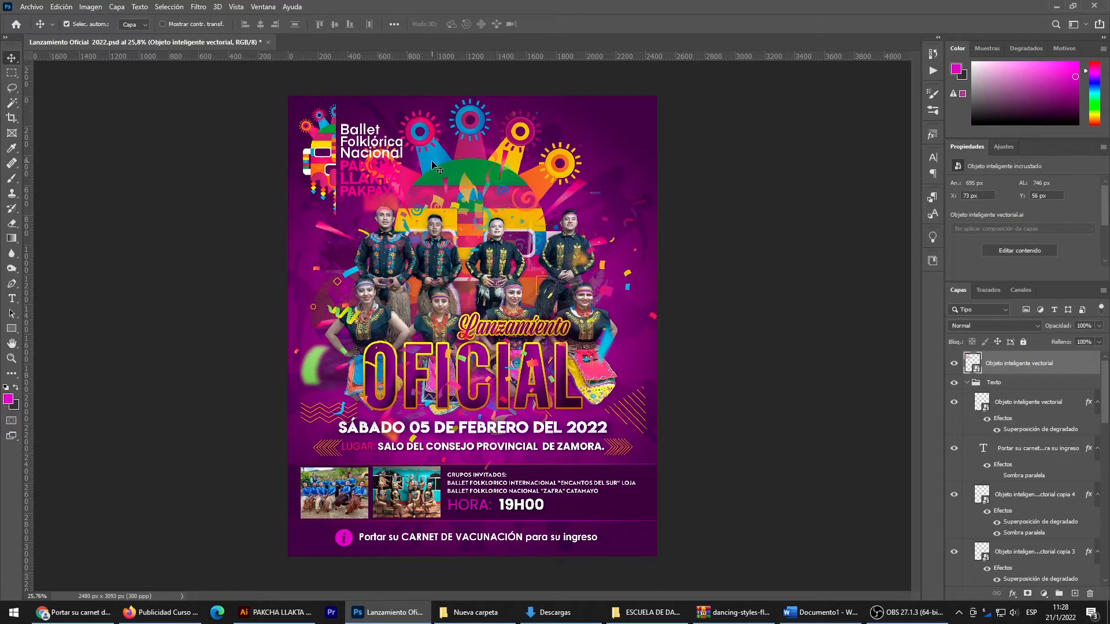
- Open up the Fondo layer group, select all the flyer elements, and nudge them down together until the background rectangle sits at Y 108 px
left_click(475, 109)
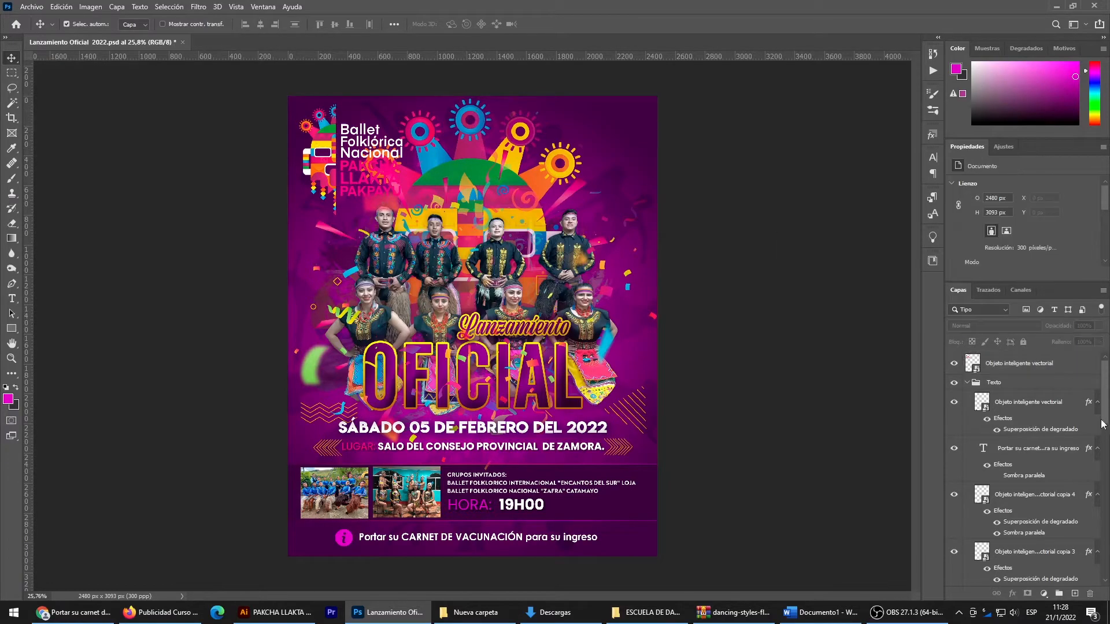
scroll(1035, 424, "down", 8)
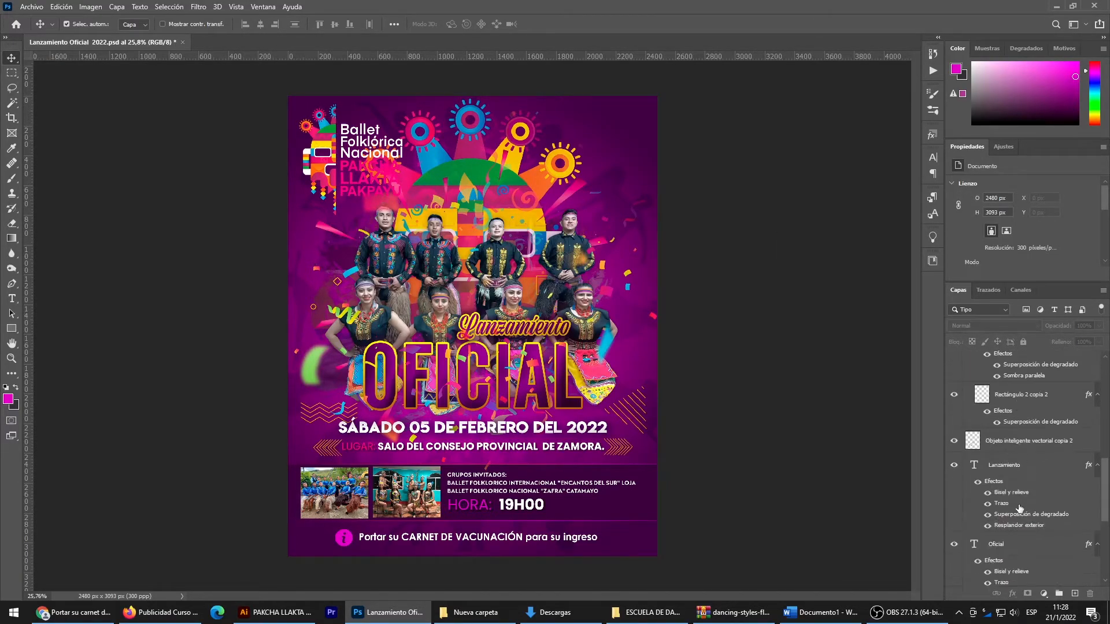
scroll(1018, 510, "down", 5)
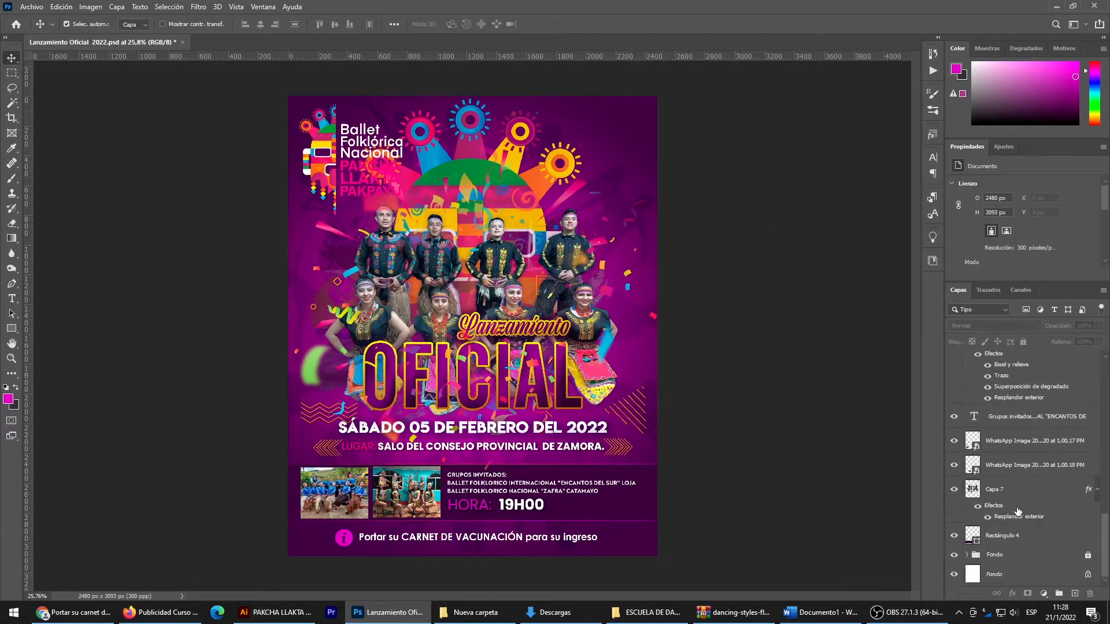
left_click(1006, 558)
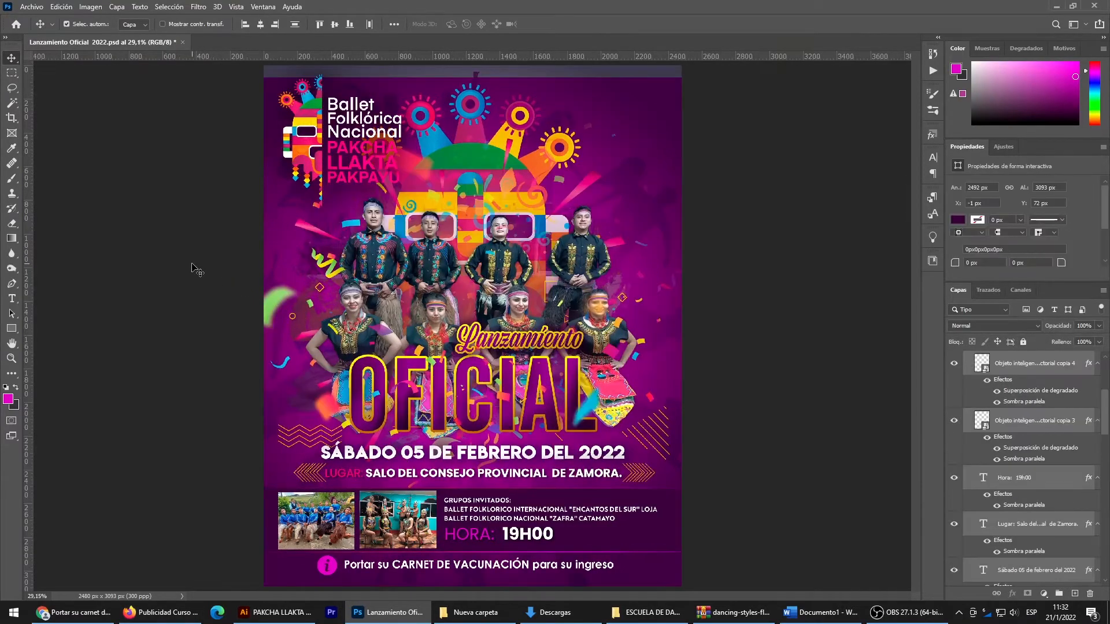
left_click_drag(193, 264, 753, 573)
key("Down")
key("Down")
key("Down")
key("Down")
key("Down")
key("Down")
key("Down")
key("Down")
key("Down")
key("Down")
key("Down")
key("Down")
key("Down")
key("Down")
key("Down")
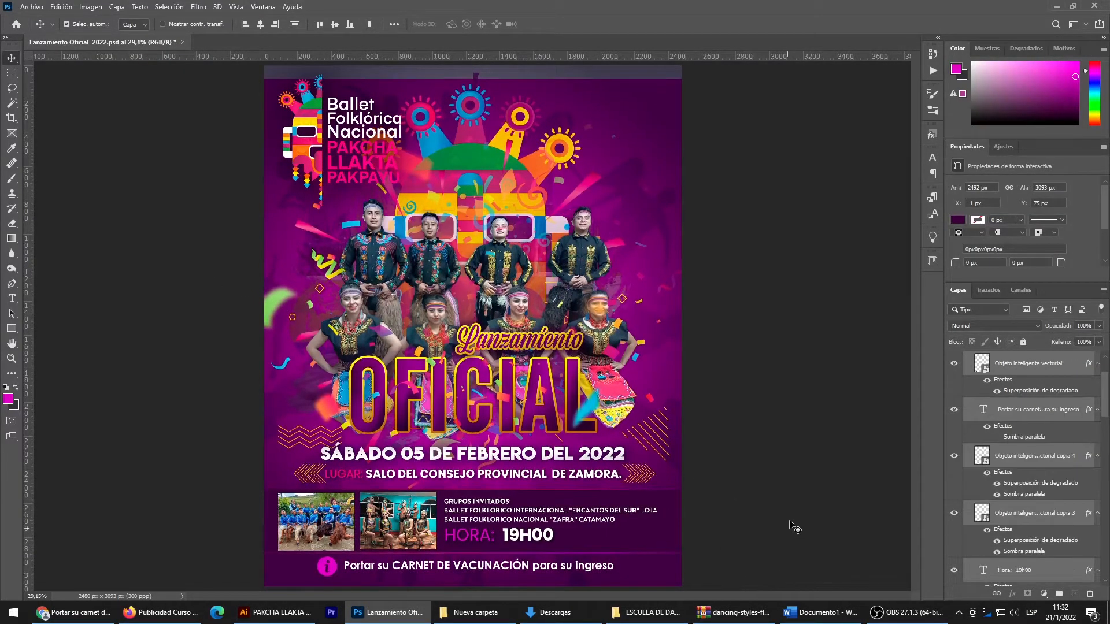
key("Down")
key("Down")
key("Down")
key("Down")
key("Down")
key("Down")
key("Down")
key("Down")
key("Down")
key("Down")
key("Down")
key("Down")
key("Down")
key("Down")
key("Down")
key("Down")
key("Down")
key("Down")
key("Down")
key("Down")
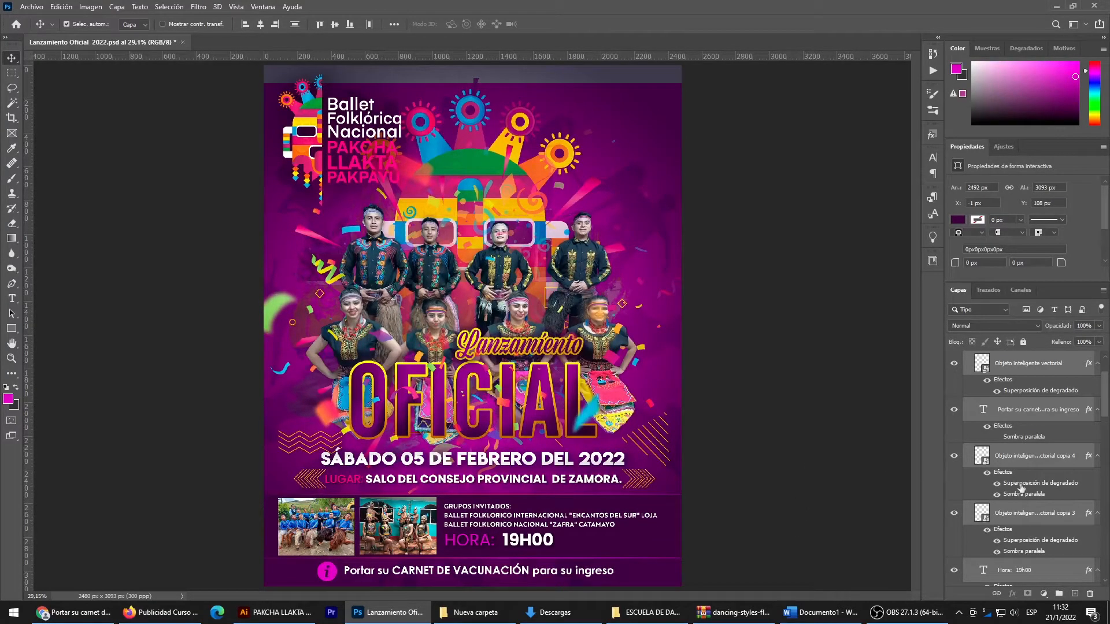
- Stretch the magenta Rectángulo 3 background up to the canvas's upper edge and fit it to the full canvas height
scroll(1052, 540, "down", 6)
scroll(1018, 561, "down", 8)
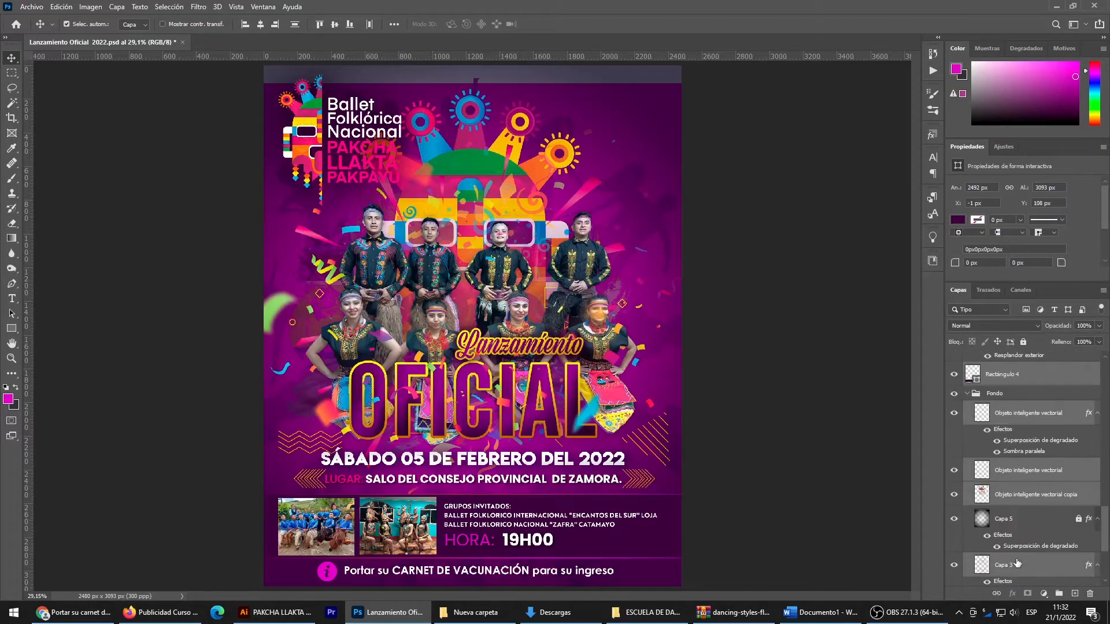
left_click(1008, 551)
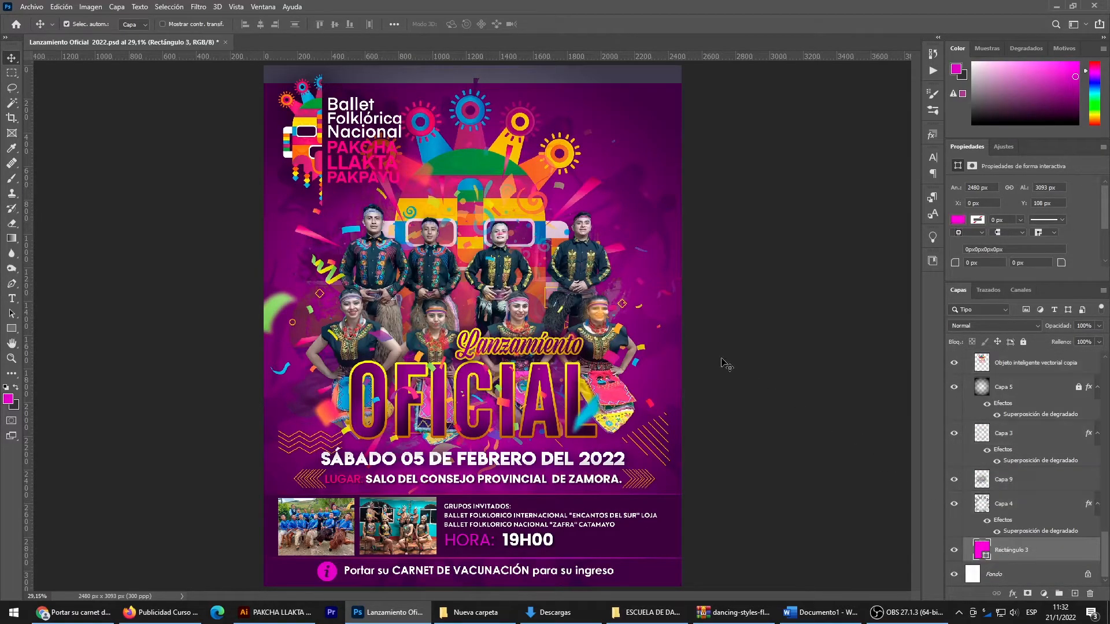
key("ctrl+t")
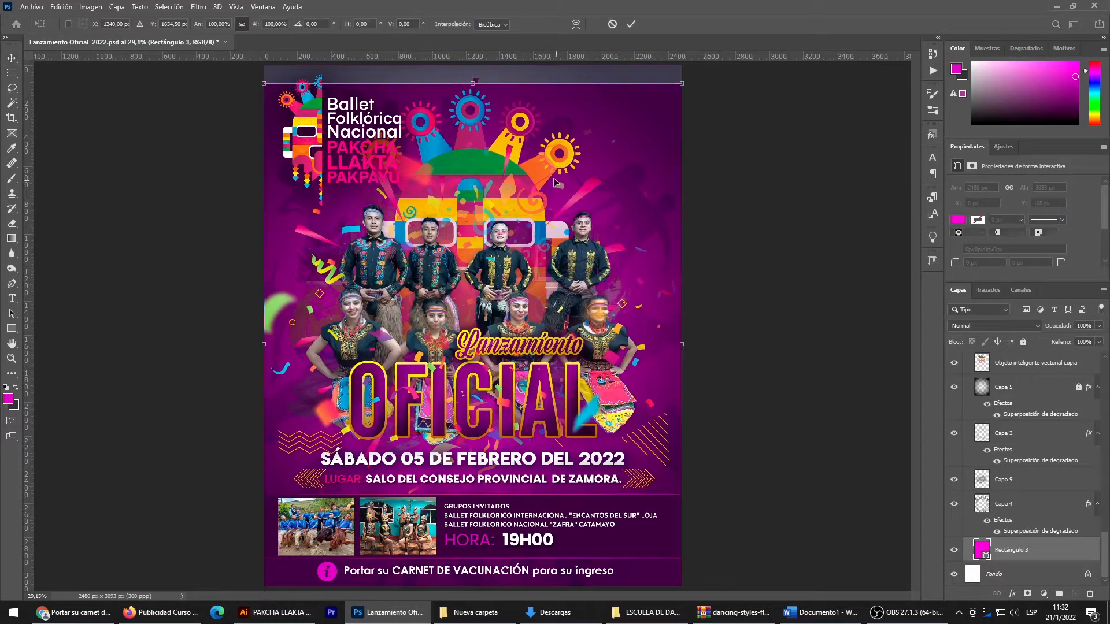
left_click_drag(473, 82, 473, 66)
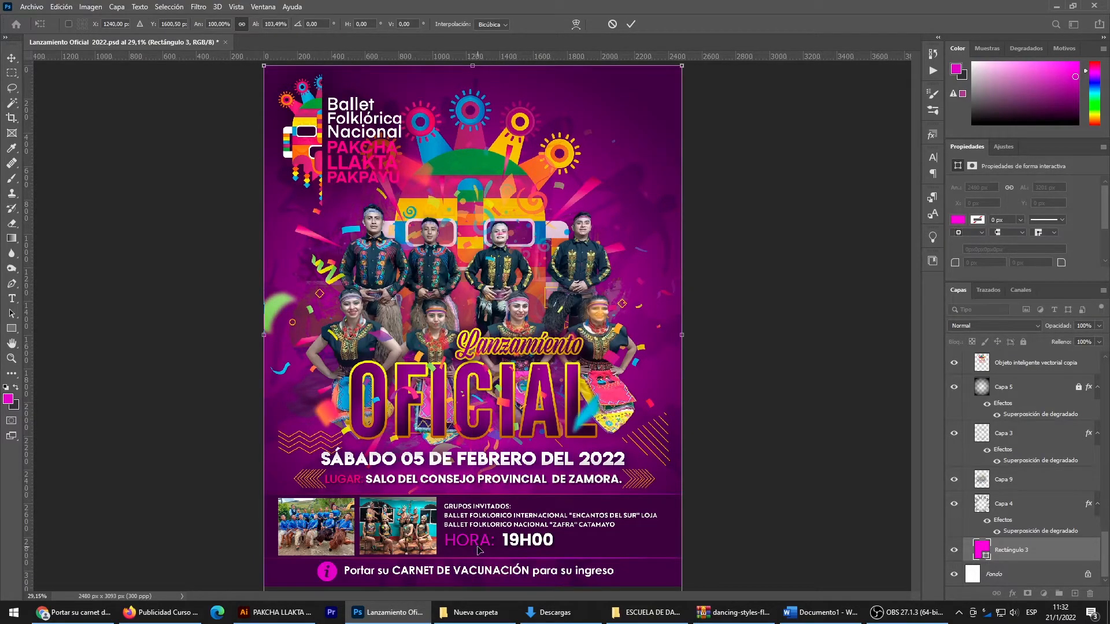
scroll(477, 549, "down", 2)
left_click_drag(476, 534, 476, 520)
key("Return")
left_click(648, 295)
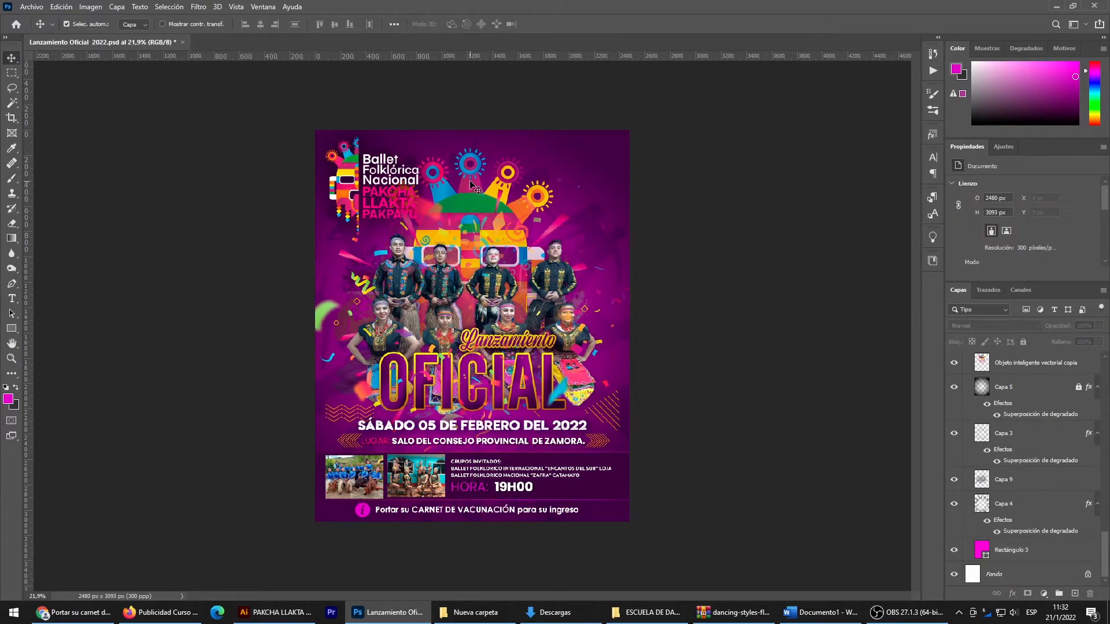
- Enlarge the colourful mask illustration to about 1542 × 2317 px and shift it to X 864, Y 4 px behind the dancers
left_click(476, 180)
key("ctrl+t")
left_click_drag(471, 151, 482, 104)
left_click_drag(502, 233, 555, 258)
key("Return")
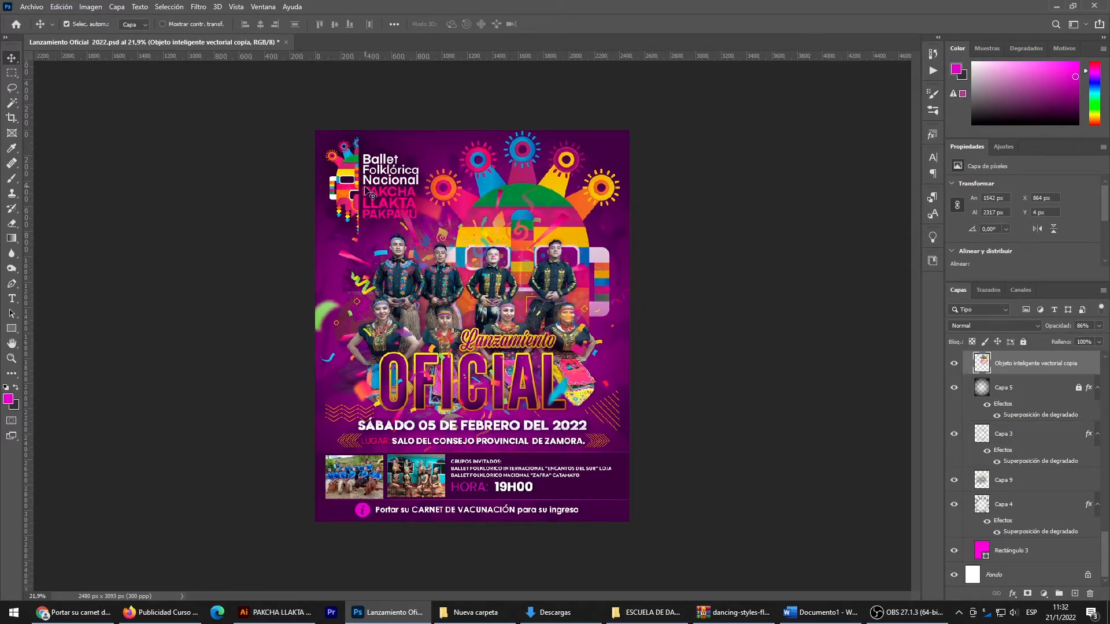
- Nudge the ballet's logo inward from the flyer's upper left corner to X 101 px, Y 124 px
left_click(356, 167)
key("shift+Right")
key("shift+Down")
key("shift+Down")
key("shift+Down")
key("shift+Down")
key("shift+Down")
key("shift+Down")
key("shift+Down")
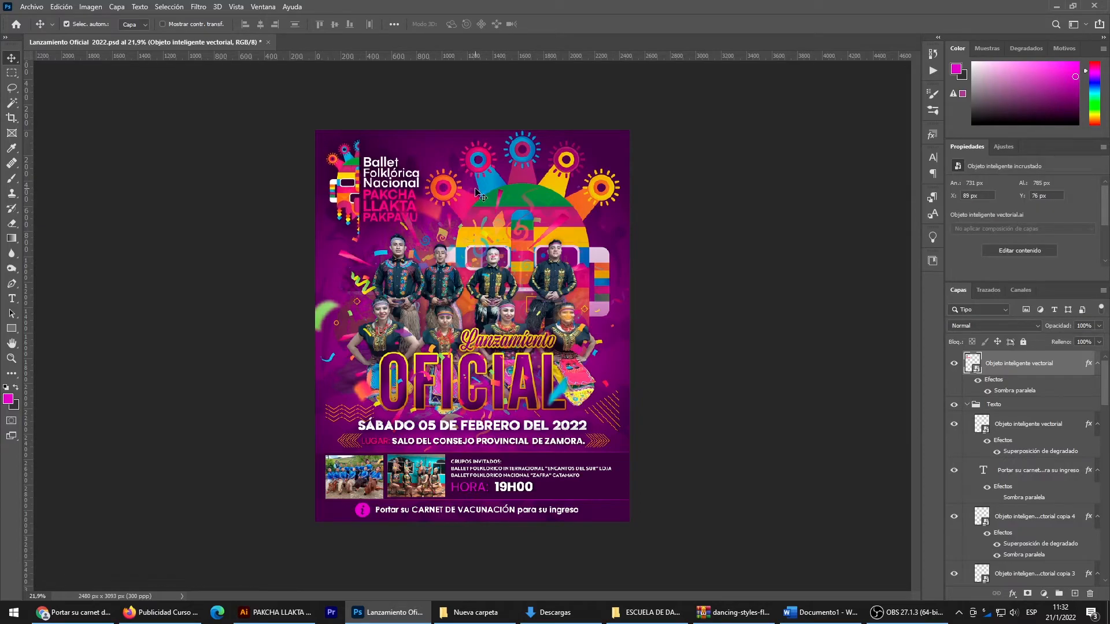
key("Right")
key("Right")
key("Right")
key("Right")
key("Right")
key("Right")
key("Right")
key("Right")
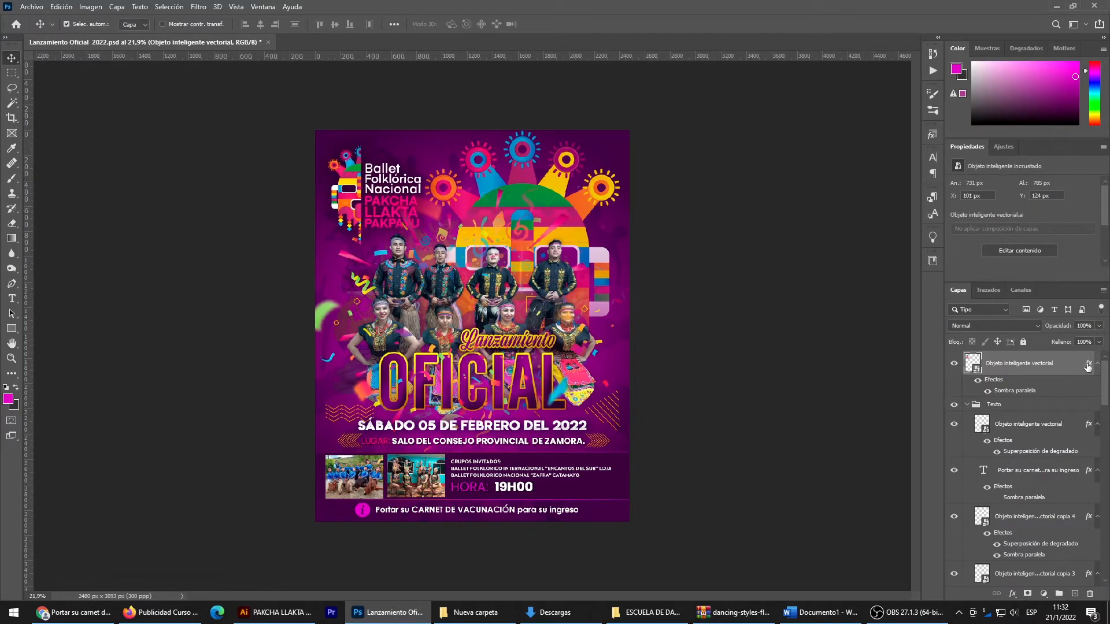
- Reduce the logo's drop shadow size to 70 px and lower the shadow's opacity
left_click(685, 370)
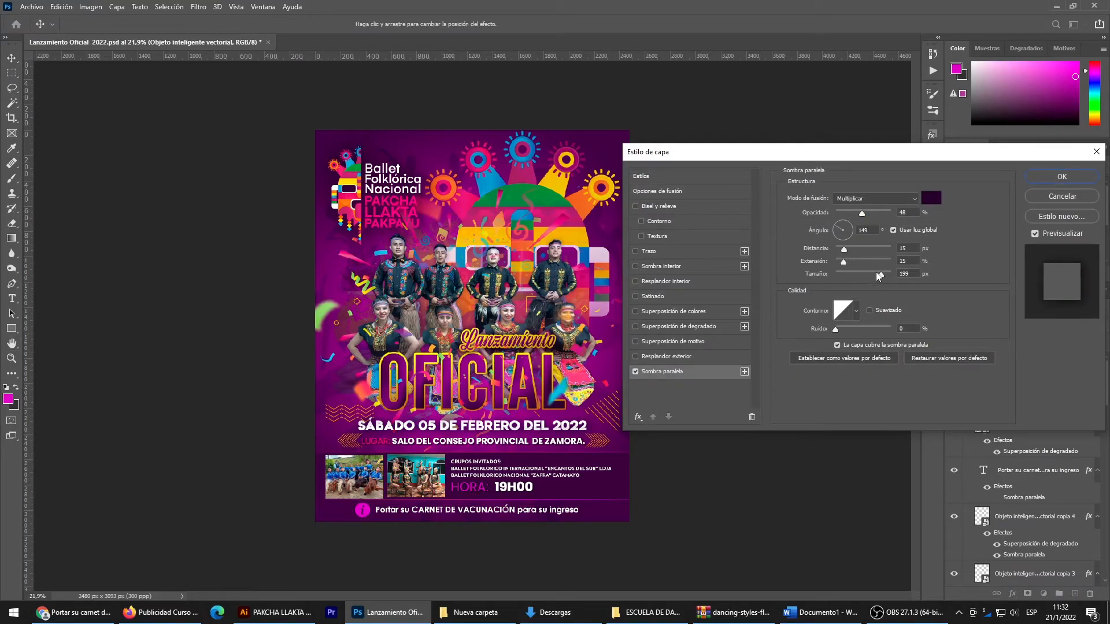
left_click_drag(851, 272, 854, 271)
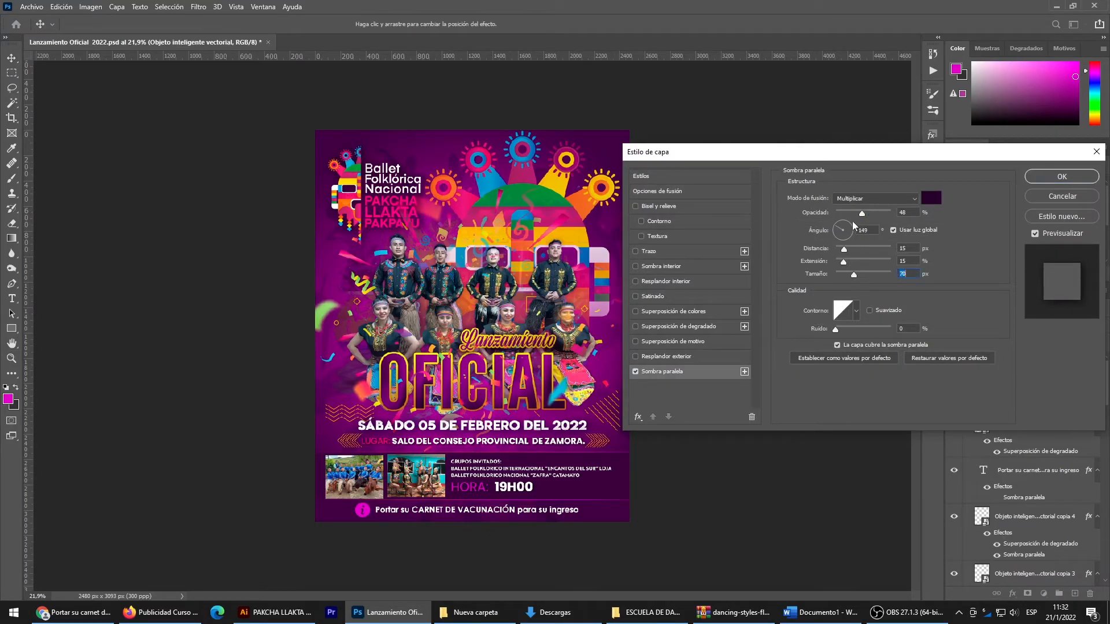
left_click_drag(862, 213, 850, 215)
left_click(1063, 176)
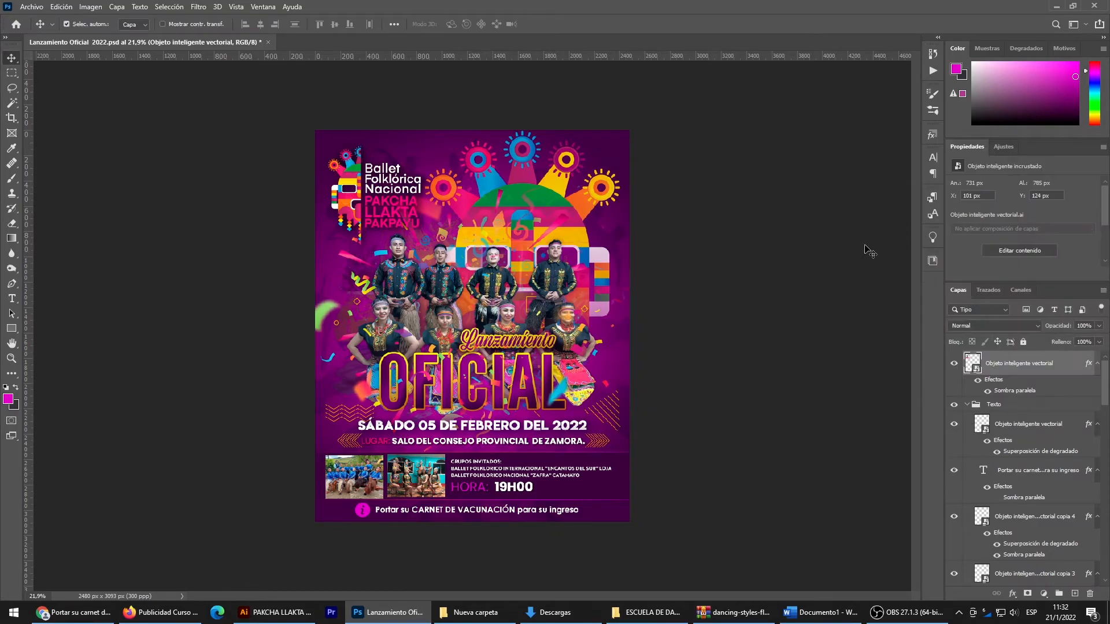
left_click(753, 383)
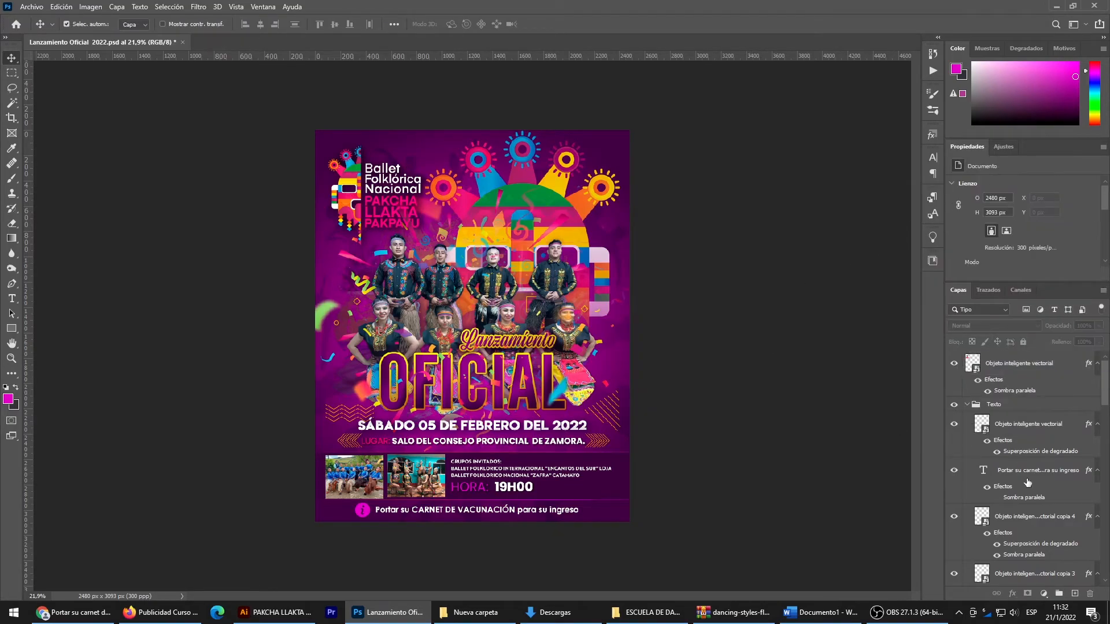
- Unlock the Capa 5 dark vignette layer in the Fondo group
scroll(1010, 514, "down", 10)
scroll(1008, 519, "down", 4)
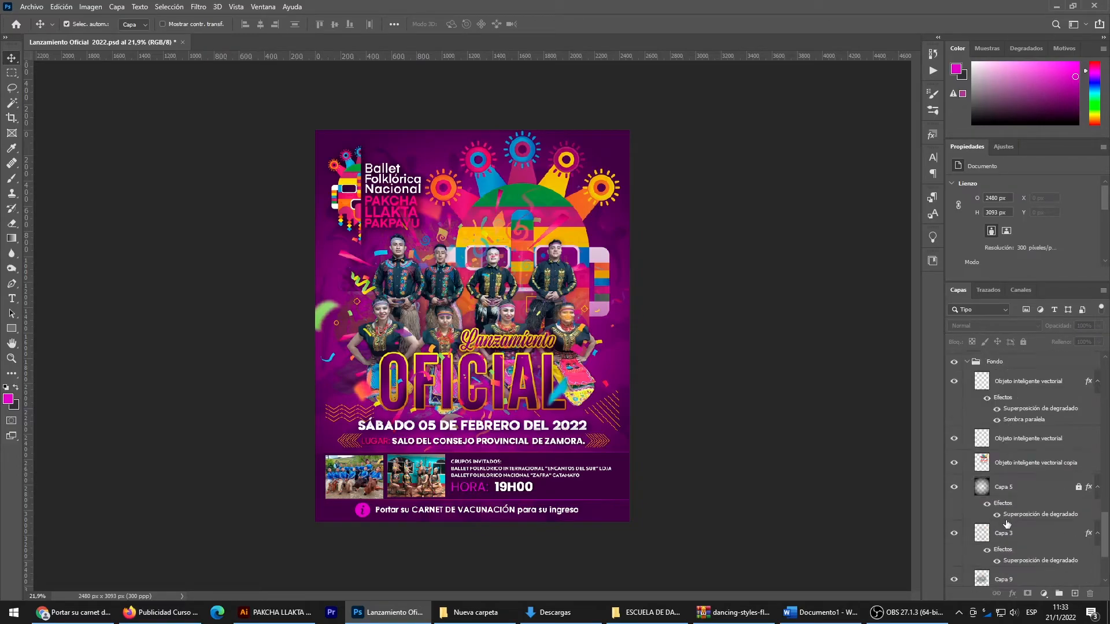
left_click(1014, 490)
left_click(1023, 344)
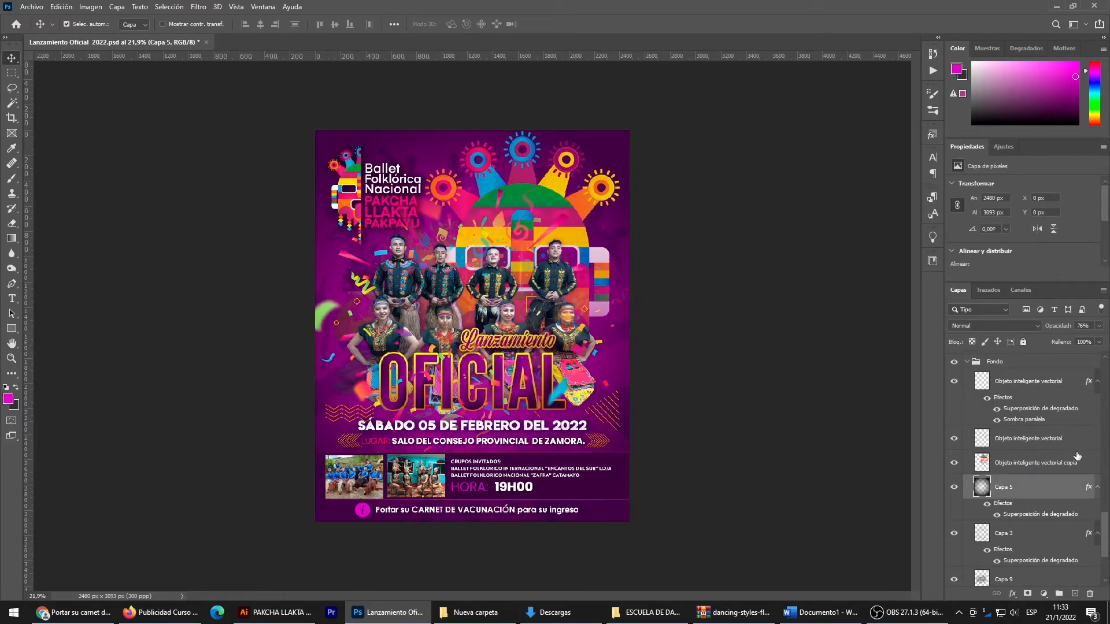
- Try darkening the background with a duplicate of Capa 5 at about 49% opacity, and delete the duplicate
key("ctrl+j")
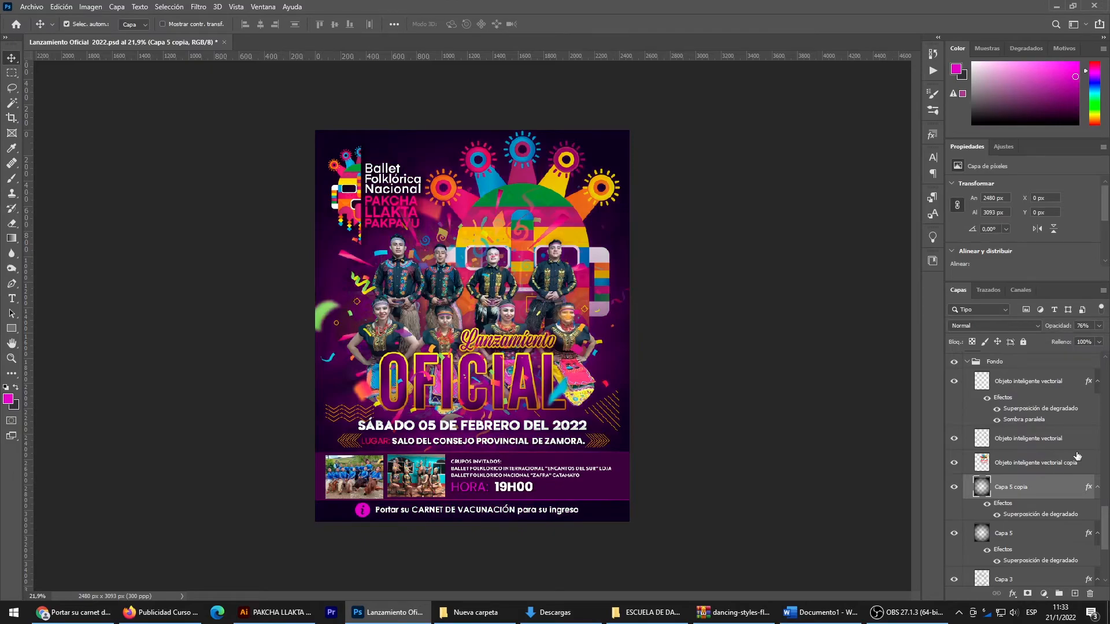
left_click(1097, 326)
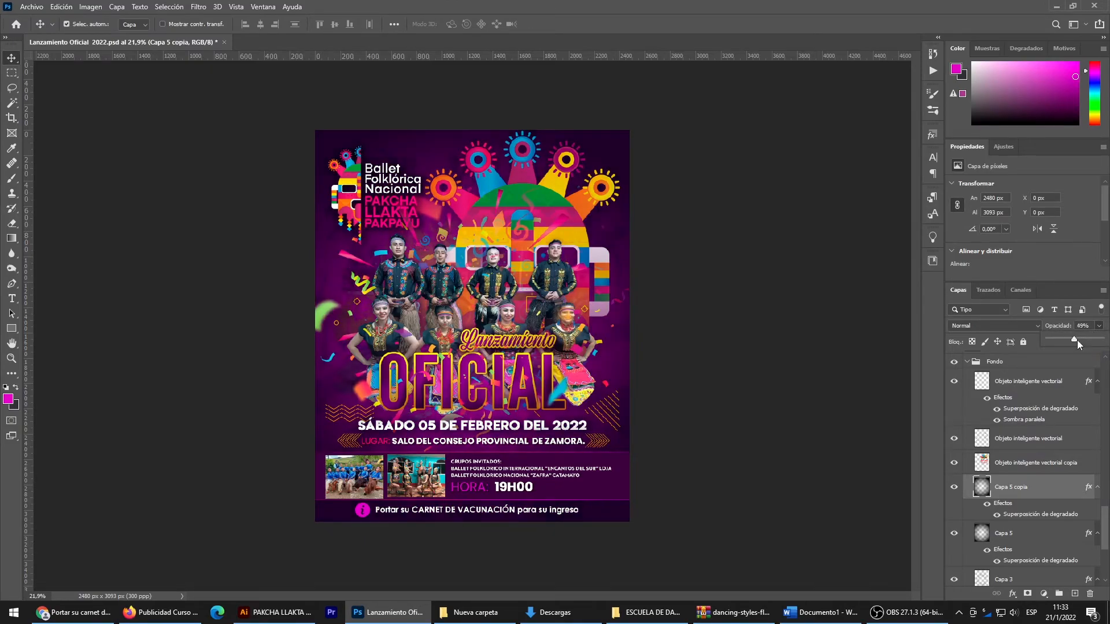
left_click(1036, 480)
key("Delete")
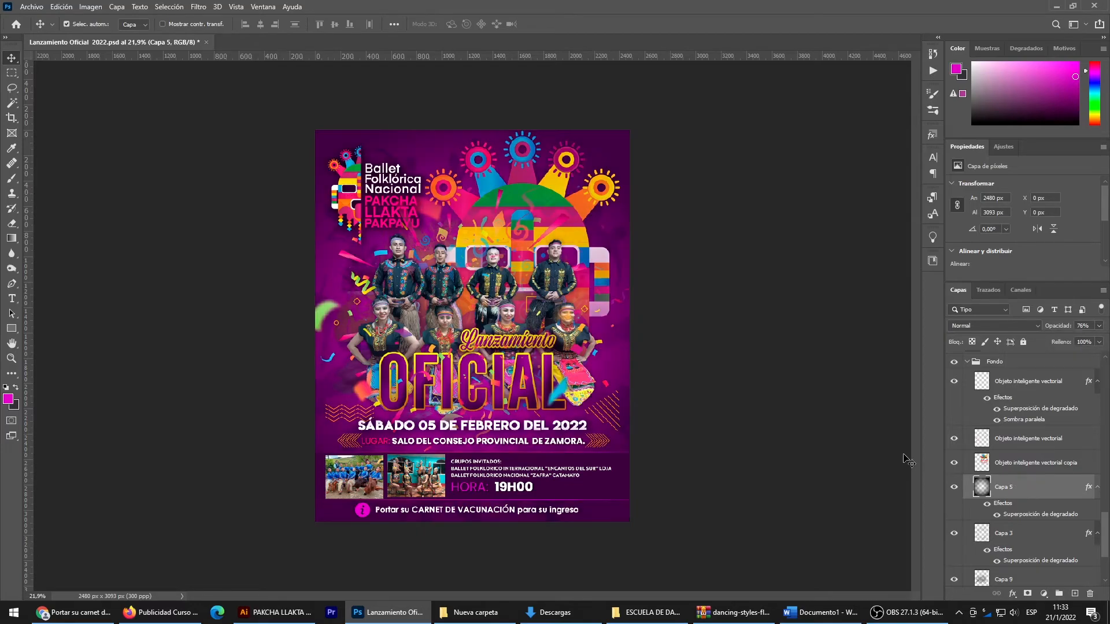
left_click(822, 421)
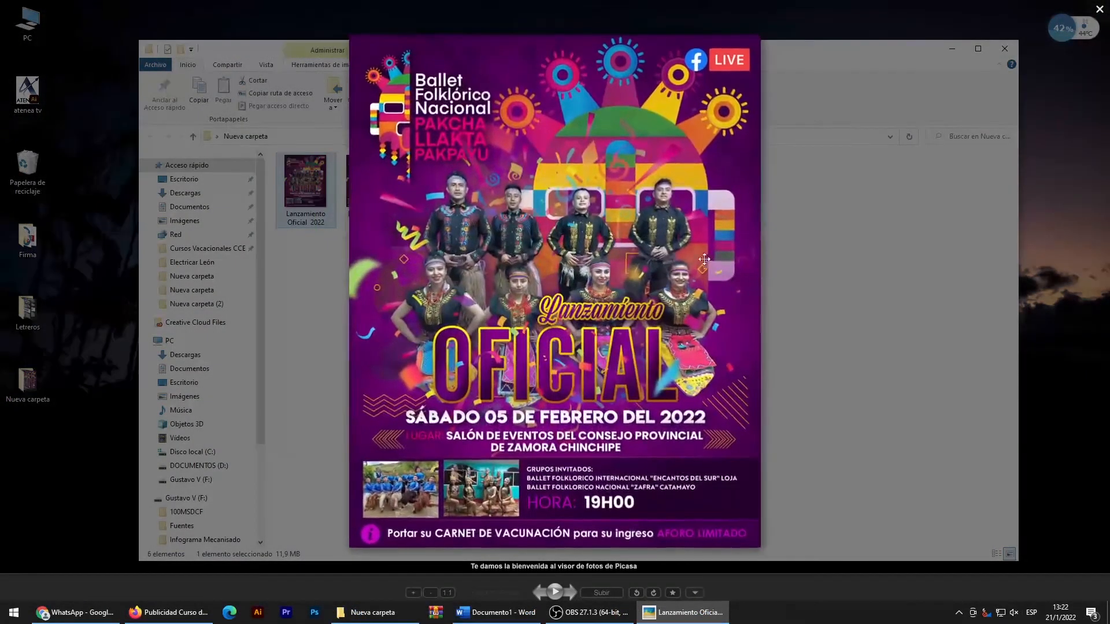
- Examine the exported Lanzamiento Oficial 2022.png up close in the image viewer, from the logo and mask to the event details and invited groups
scroll(666, 120, "up", 3)
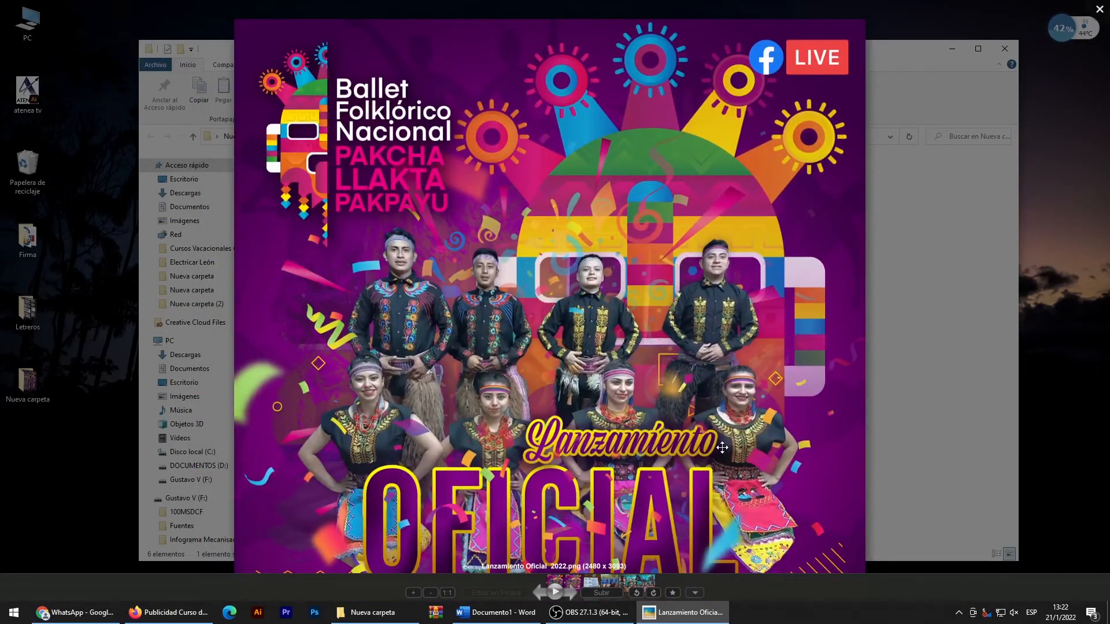
left_click_drag(722, 448, 711, 230)
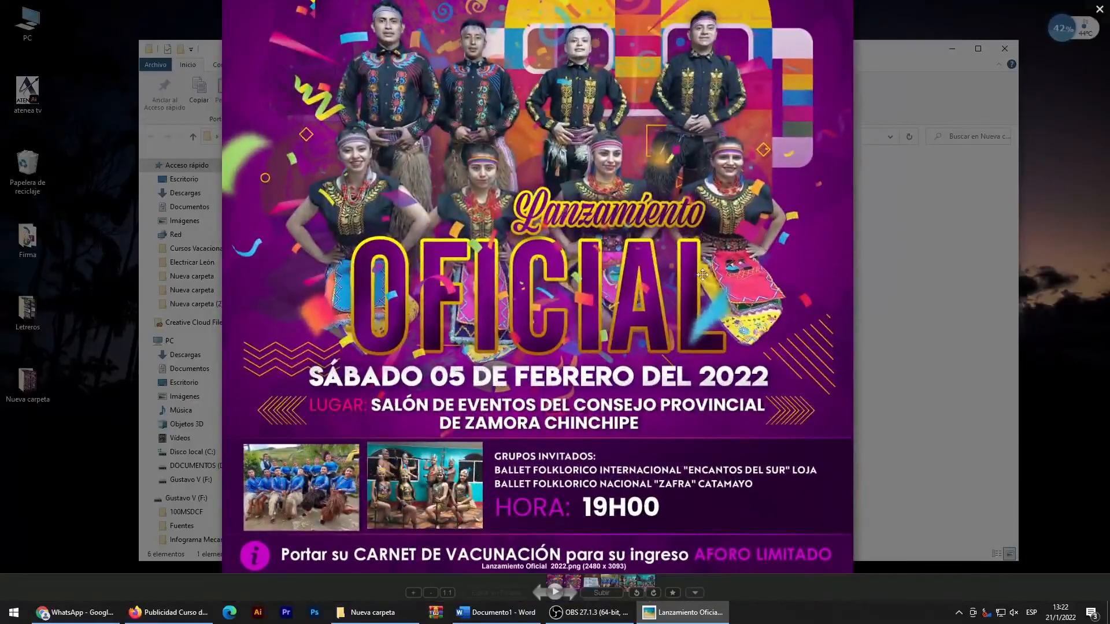
left_click_drag(715, 453, 718, 406)
scroll(718, 407, "up", 3)
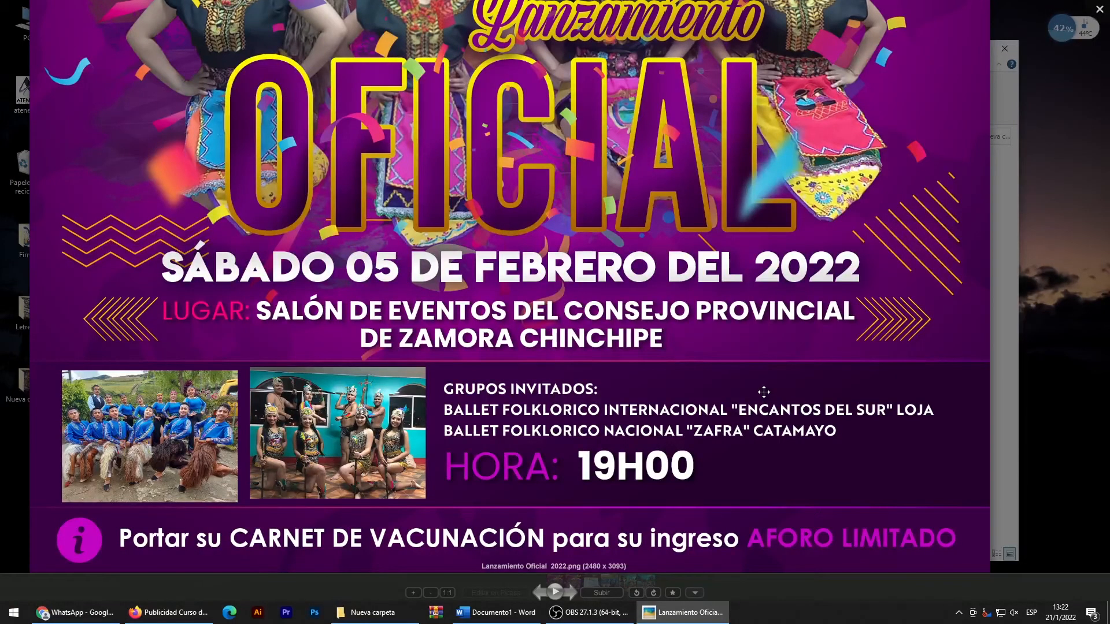
scroll(763, 391, "down", 4)
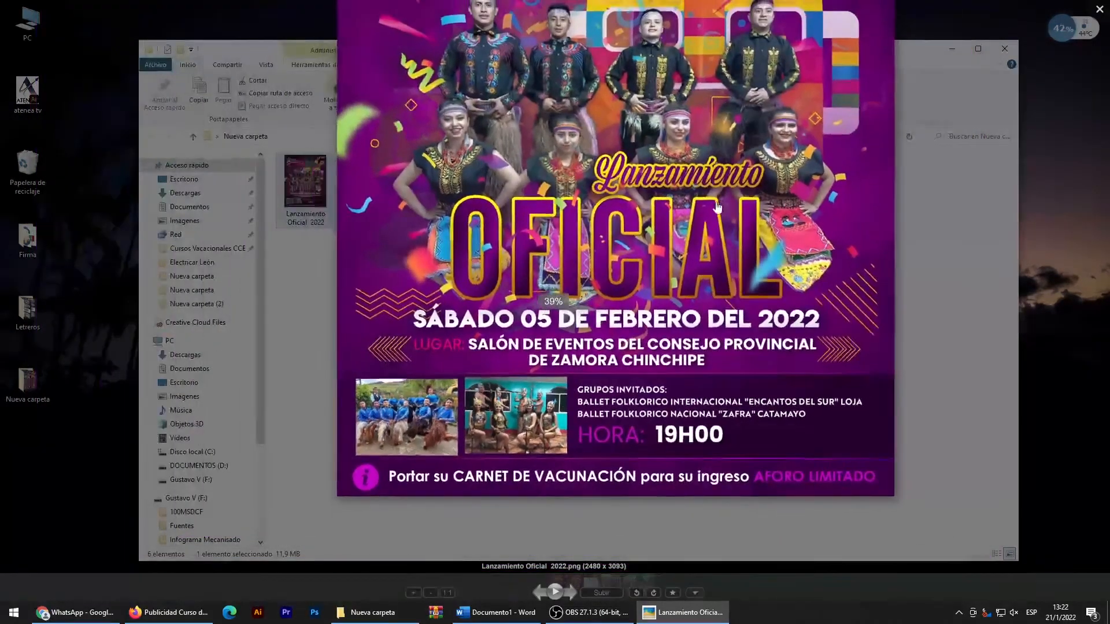
scroll(553, 156, "up", 3)
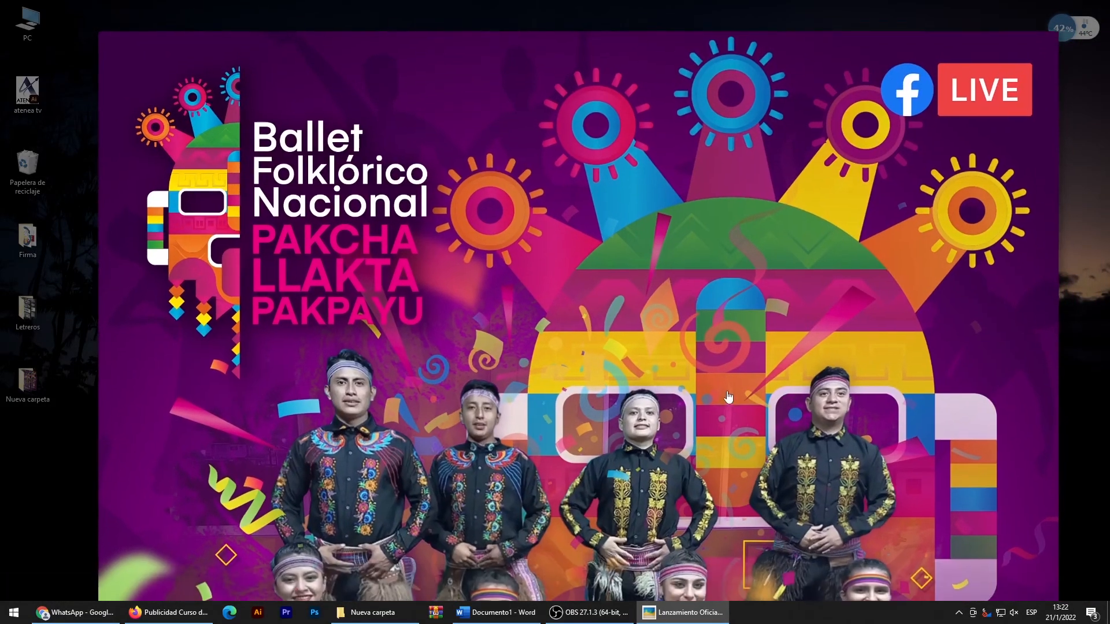
left_click_drag(728, 397, 730, 200)
left_click_drag(736, 421, 693, 237)
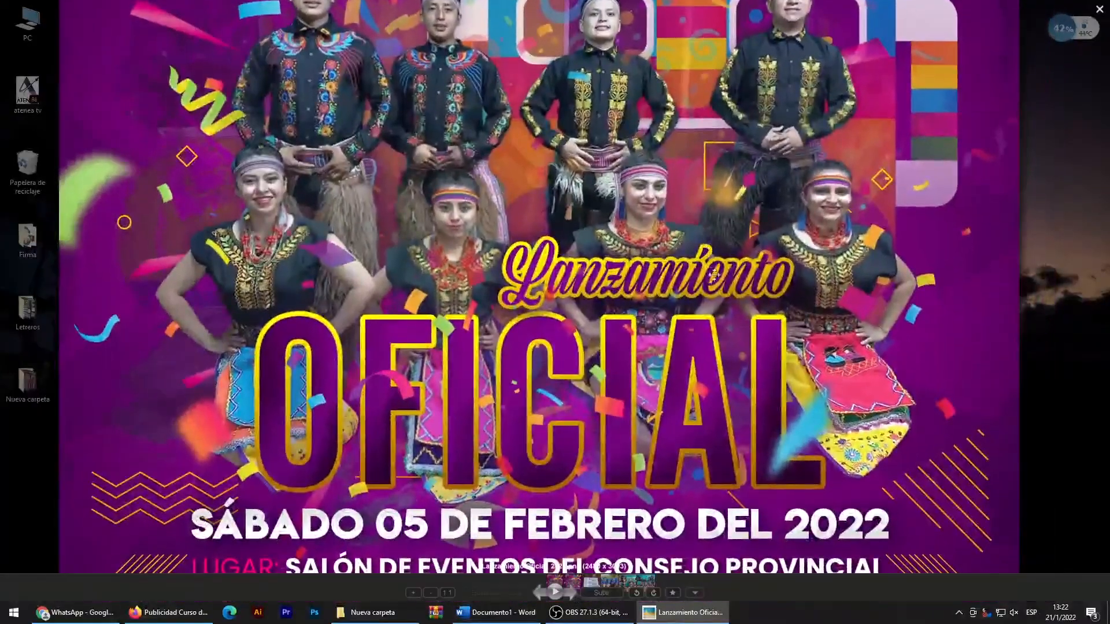
scroll(715, 338, "down", 3)
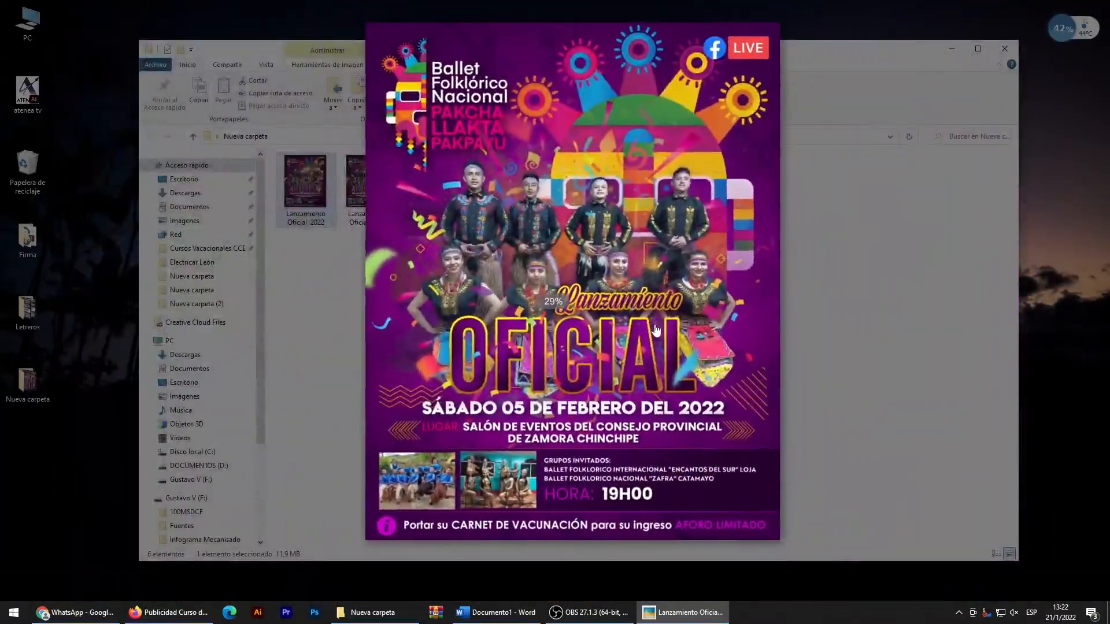